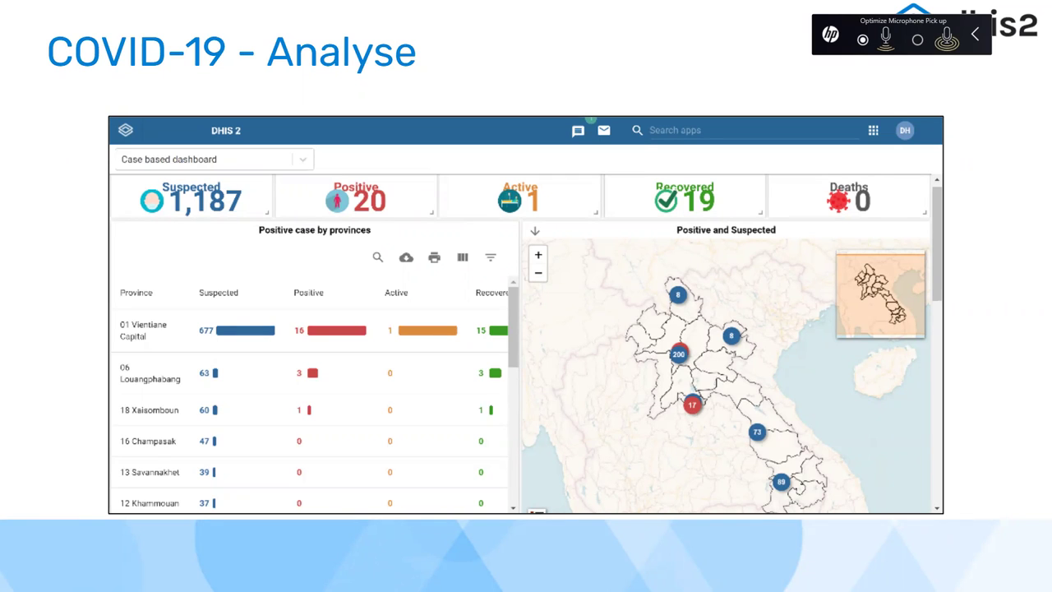
- Advance to the DEMO slide and exit the full-screen slideshow
{"action": "key", "text": "Right"}
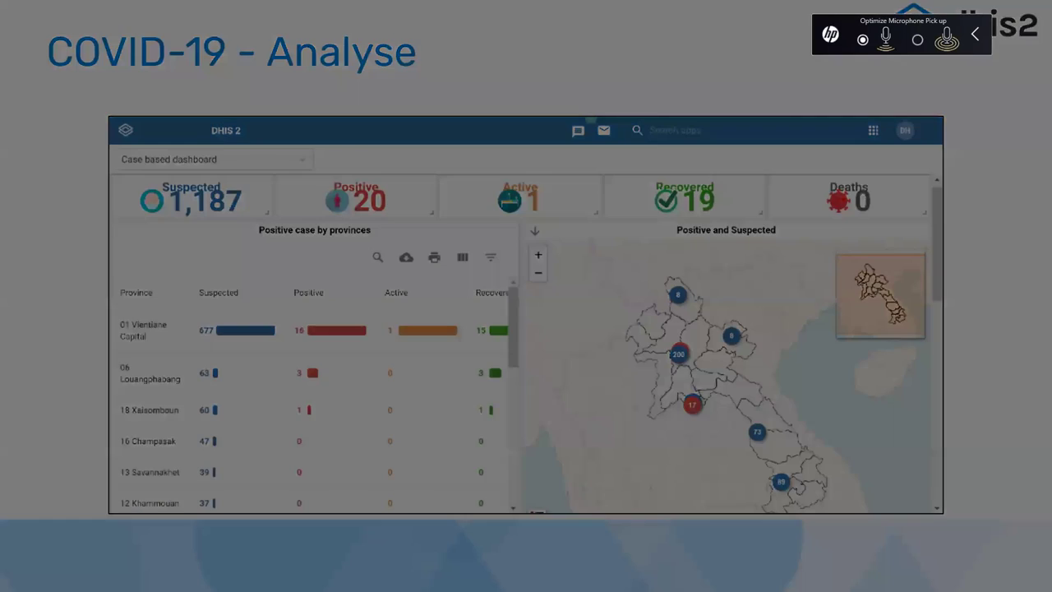
{"action": "key", "text": "Escape"}
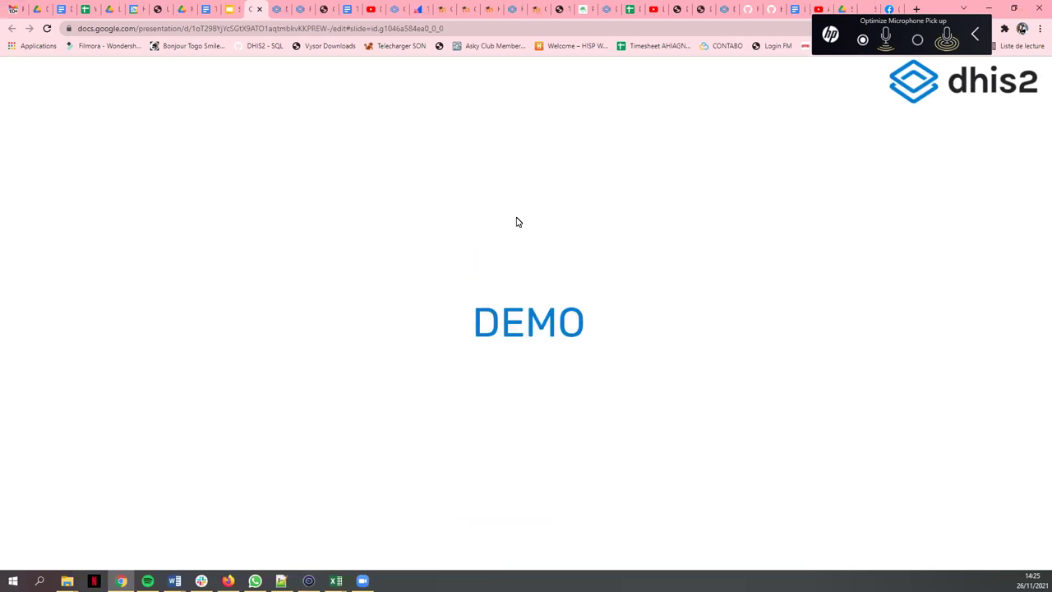
- Switch to the DHIS2 COVAC vaccination dashboard tab, scroll to its top and settle the zoom
{"action": "left_click", "coordinate": [282, 7]}
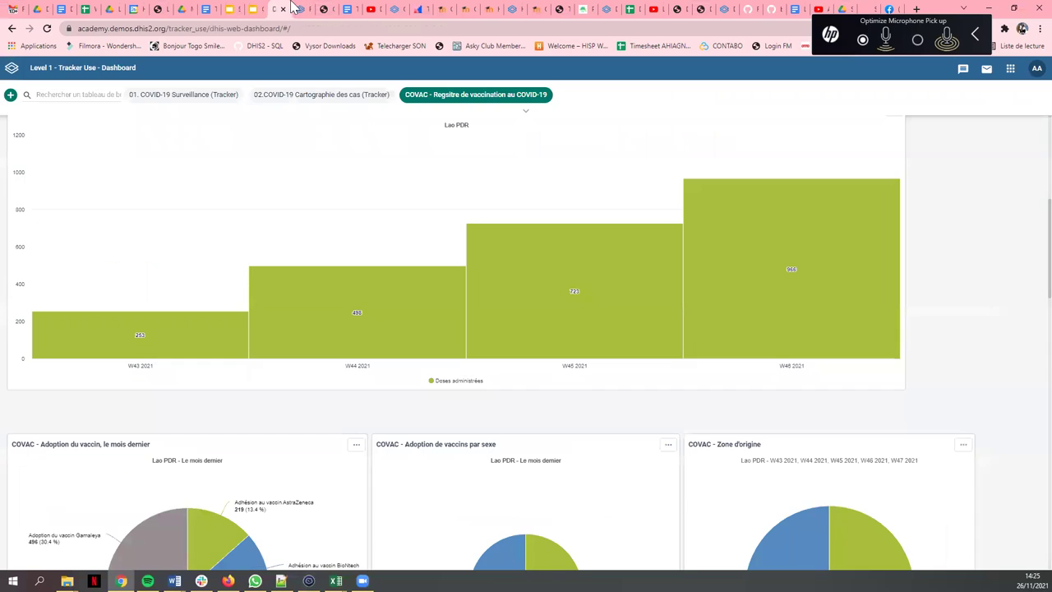
{"action": "left_click", "coordinate": [292, 6]}
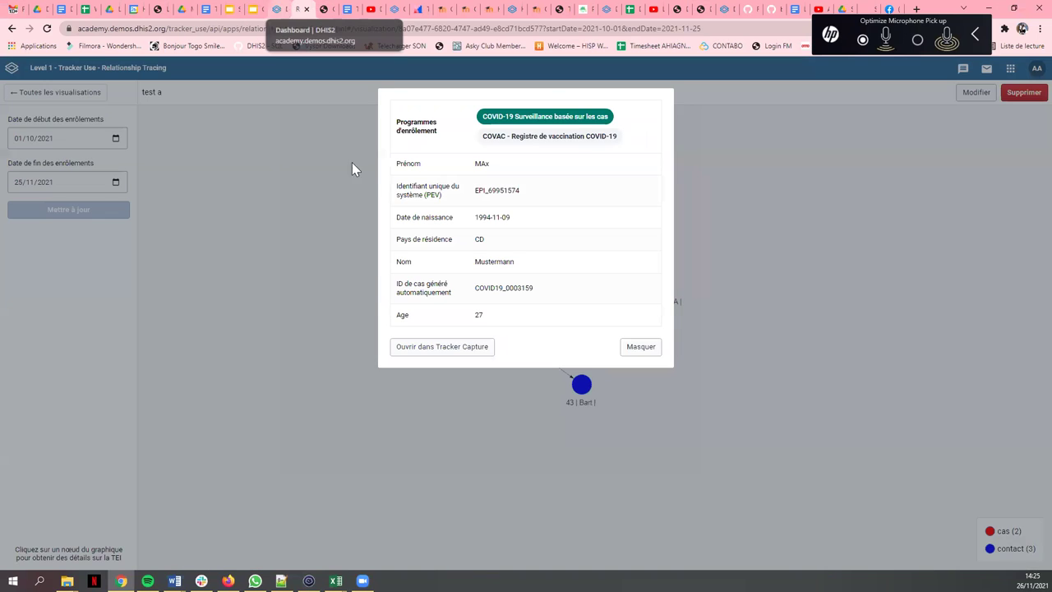
{"action": "left_click", "coordinate": [284, 7]}
{"action": "scroll", "coordinate": [650, 218], "scroll_direction": "up", "scroll_amount": 3}
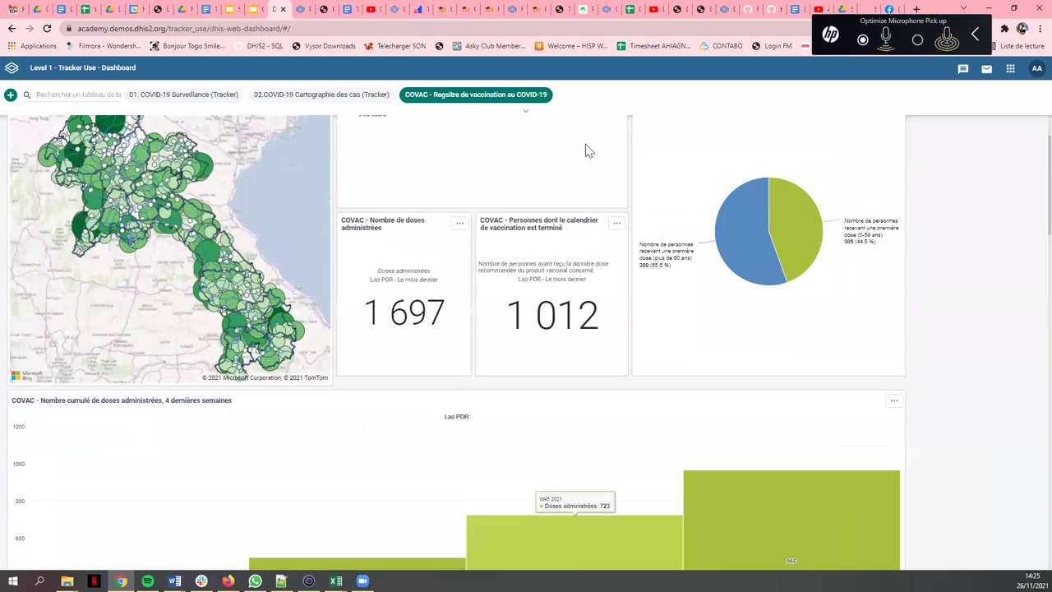
{"action": "scroll", "coordinate": [581, 137], "scroll_direction": "up", "scroll_amount": 2}
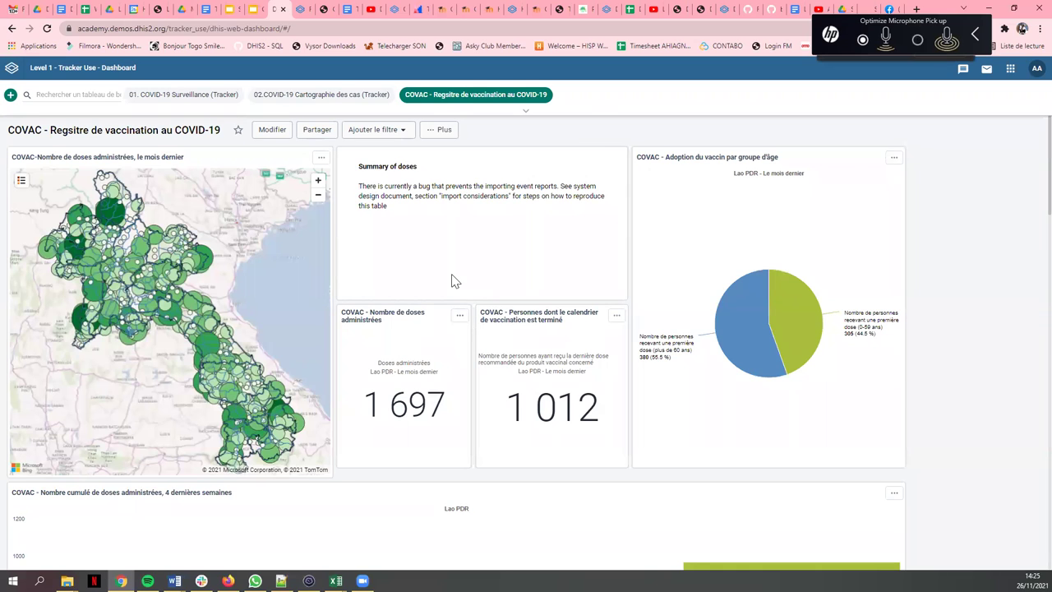
{"action": "key", "text": "ctrl+plus"}
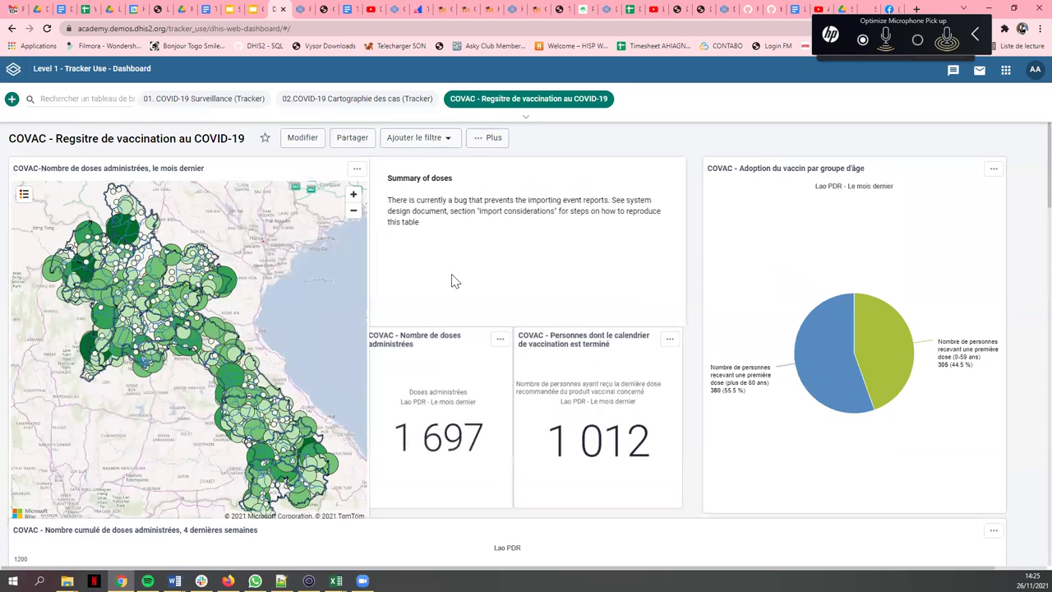
{"action": "key", "text": "ctrl+plus"}
{"action": "key", "text": "ctrl+plus"}
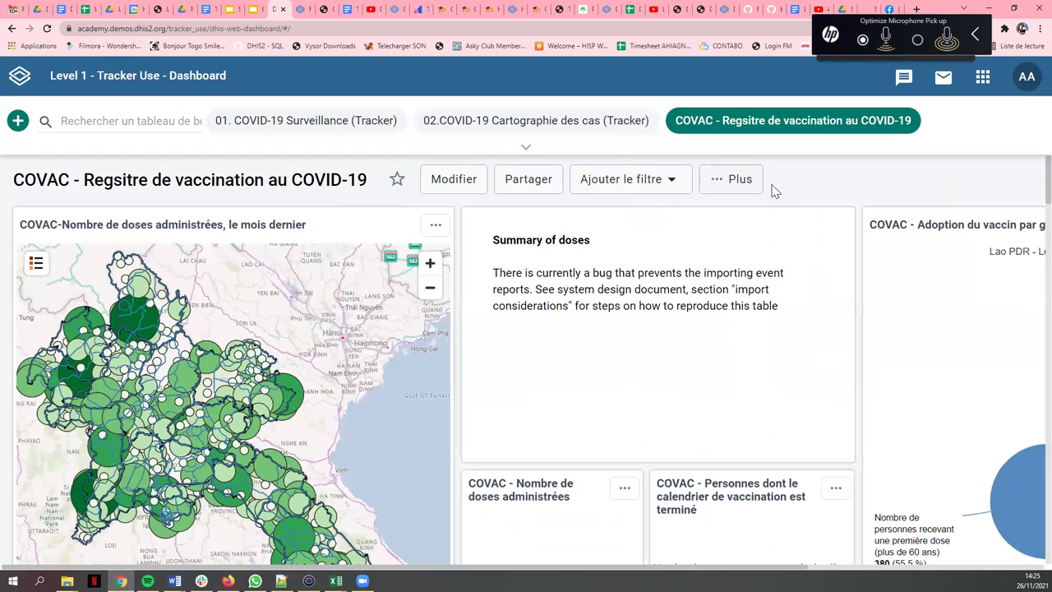
{"action": "key", "text": "ctrl+minus"}
{"action": "key", "text": "ctrl+minus"}
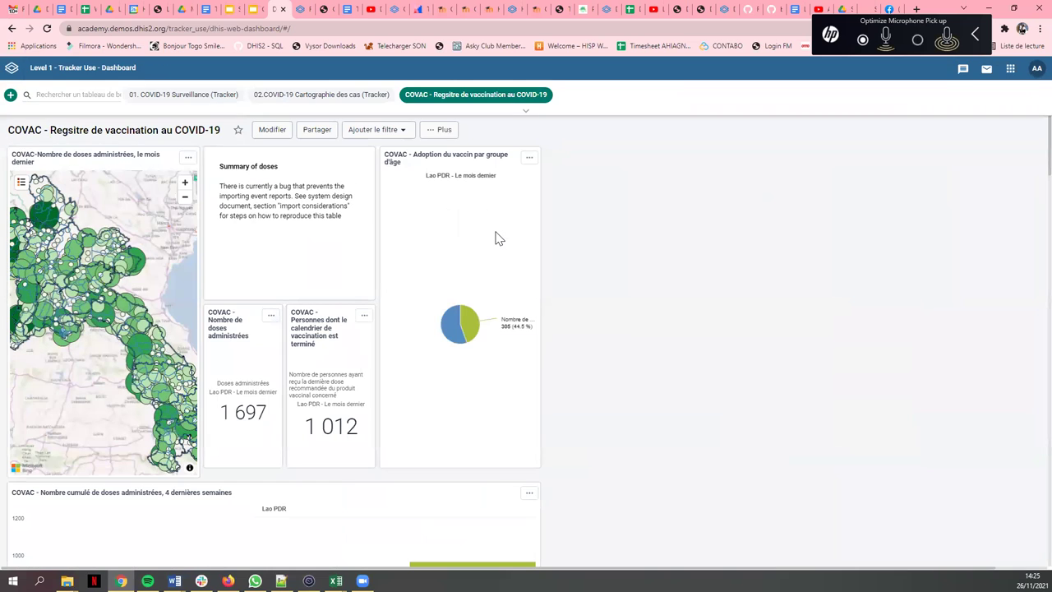
- Open Tracker Capture and select CHW Mahosot under Lao PDR > Vientiane Capital > 0001 CH Mahosot
{"action": "left_click", "coordinate": [1010, 69]}
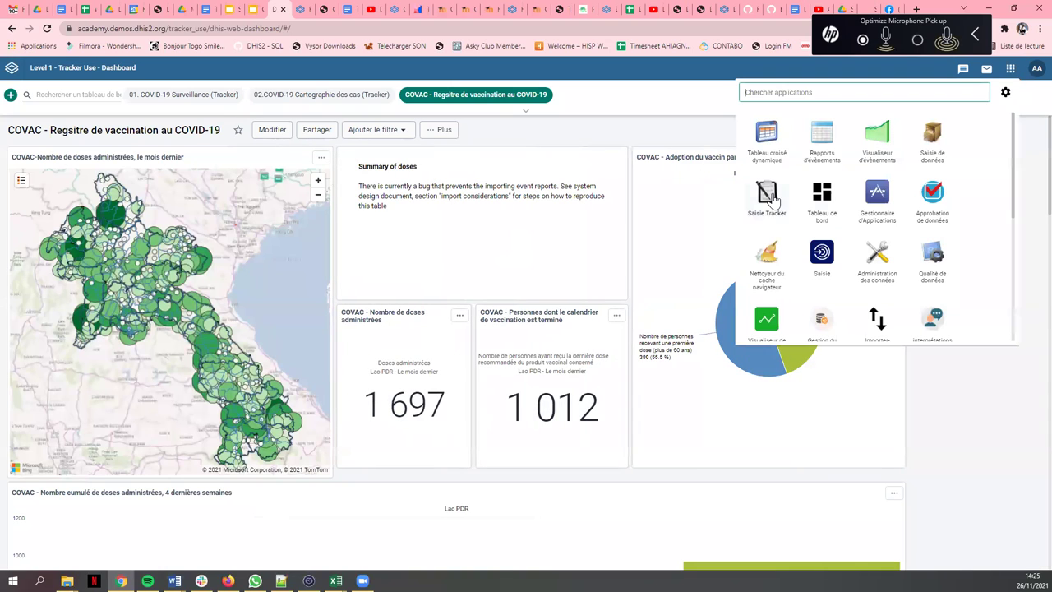
{"action": "left_click", "coordinate": [768, 197]}
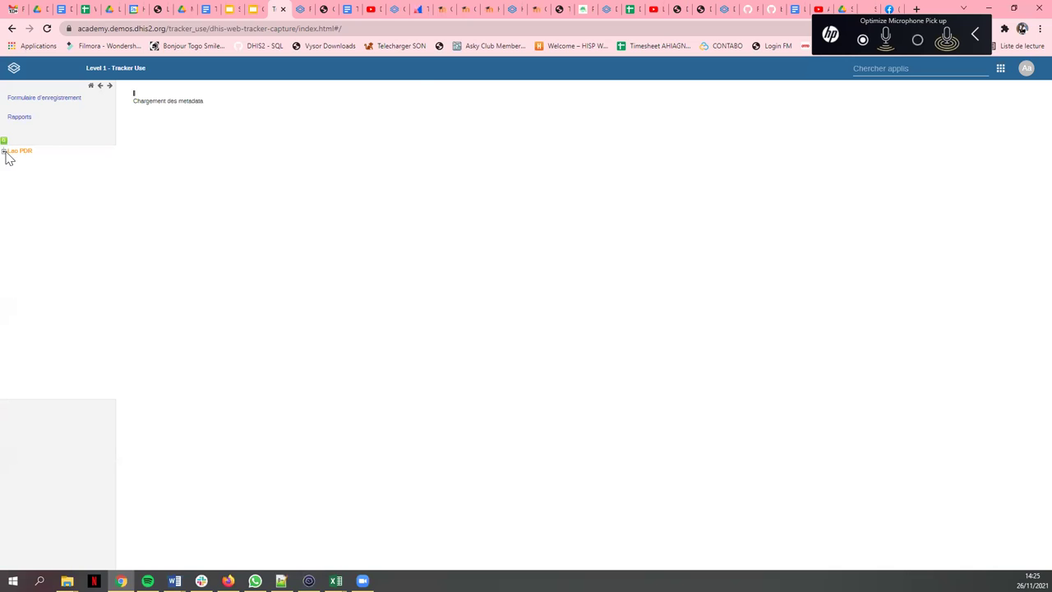
{"action": "left_click", "coordinate": [4, 152]}
{"action": "left_click", "coordinate": [11, 160]}
{"action": "left_click", "coordinate": [18, 167]}
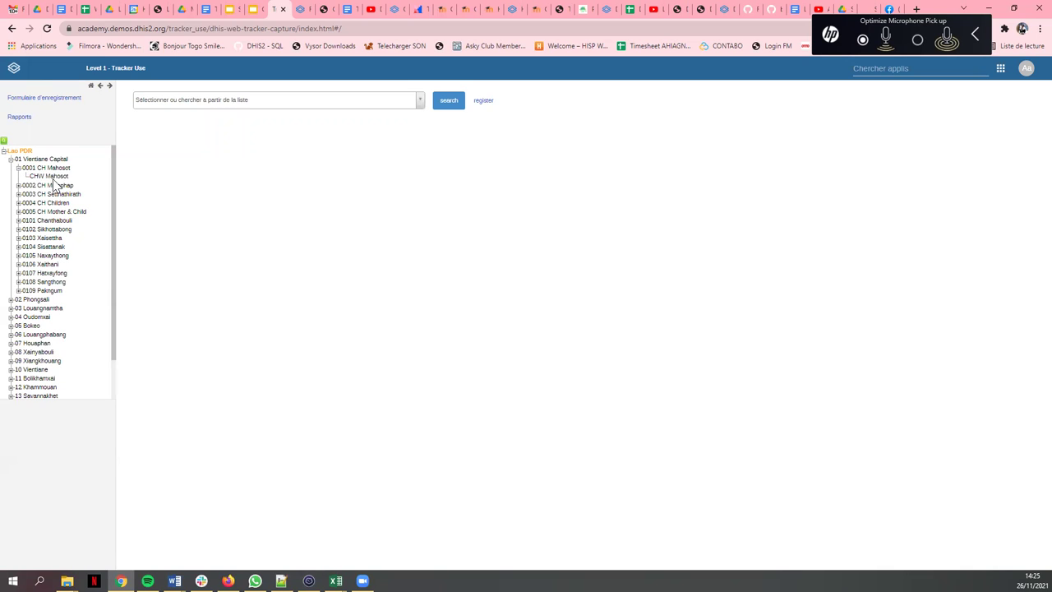
{"action": "left_click", "coordinate": [49, 176]}
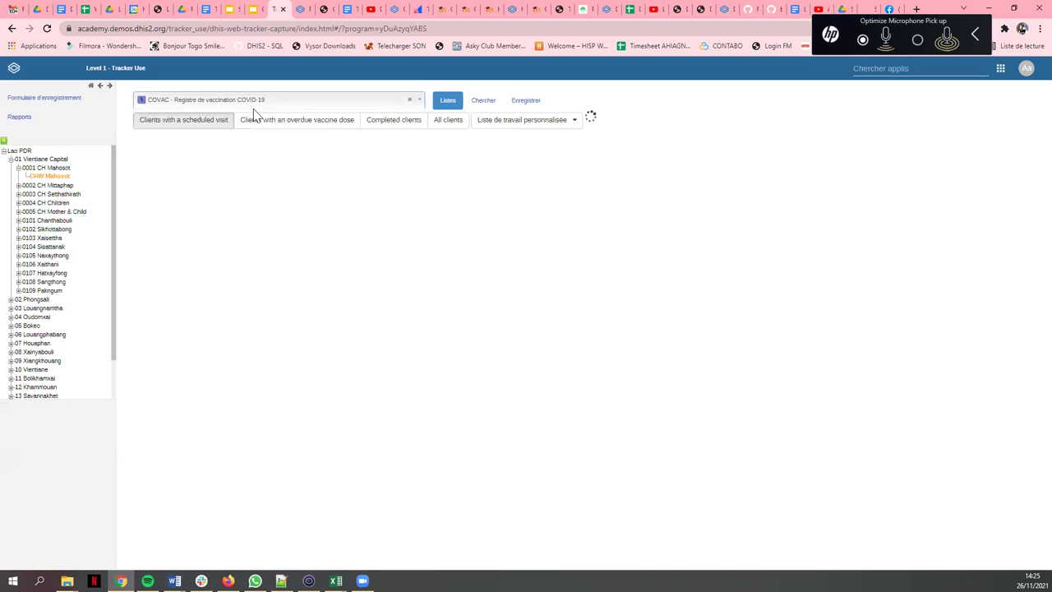
- Choose the COVAC vaccination registry program and open the first client's record
{"action": "left_click", "coordinate": [254, 101]}
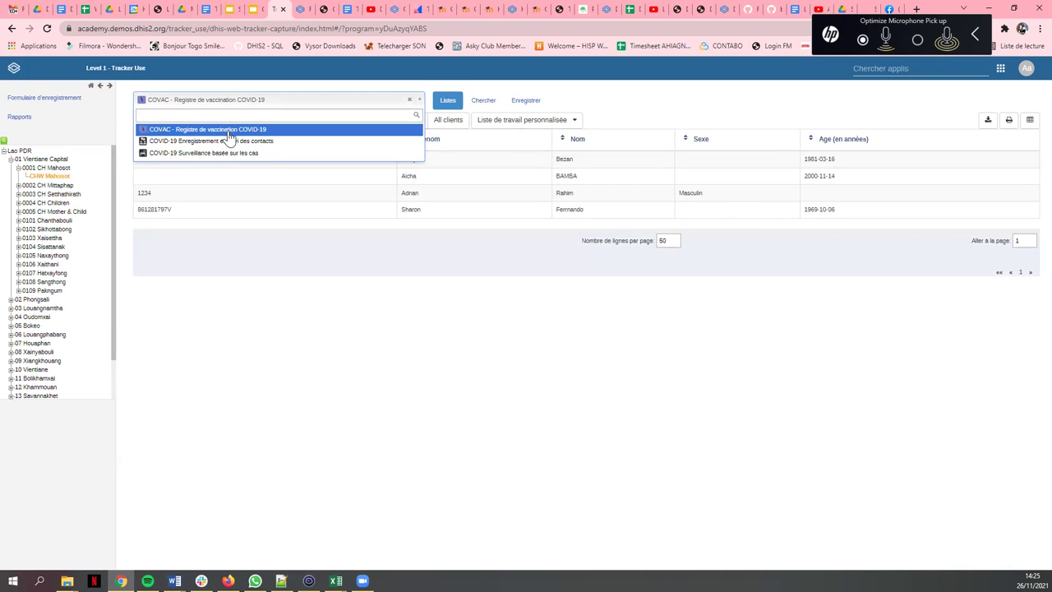
{"action": "left_click", "coordinate": [229, 135]}
{"action": "key", "text": "ctrl+plus"}
{"action": "key", "text": "ctrl+plus"}
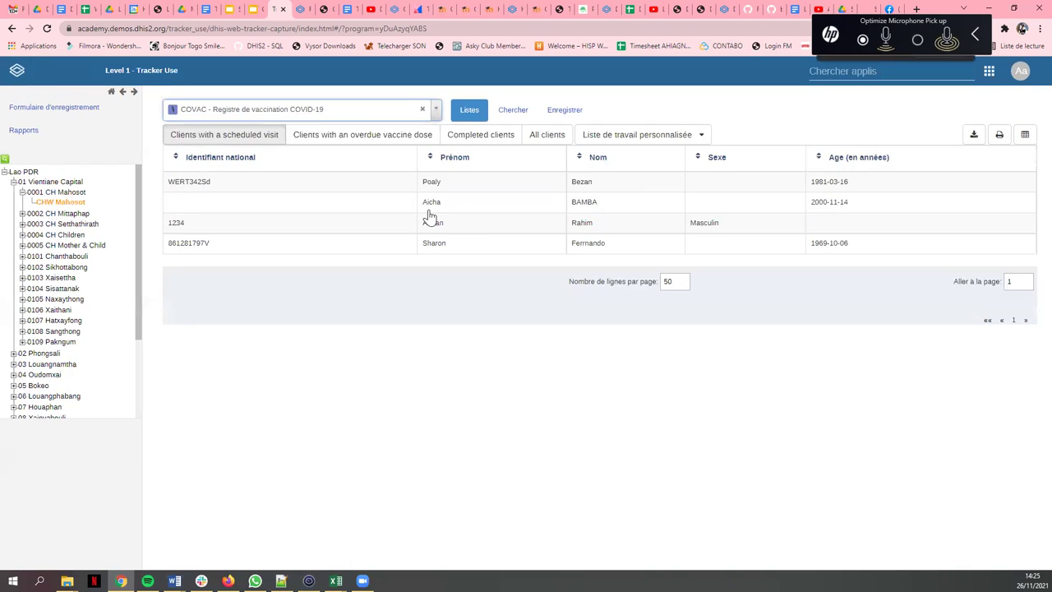
{"action": "left_click", "coordinate": [427, 209]}
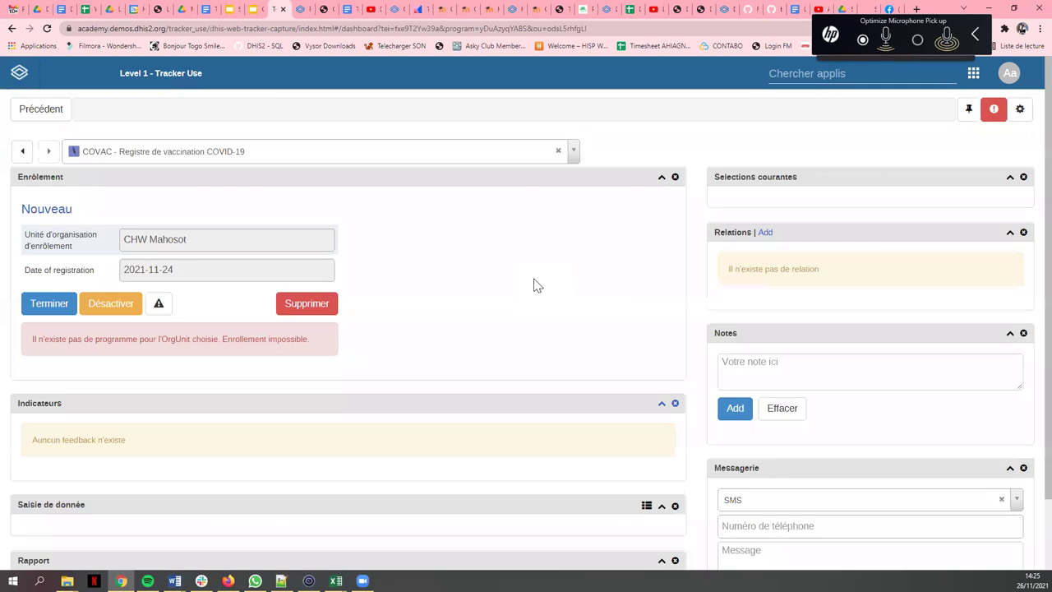
- Start an 'a été en contact avec' relationship targeting the COVID-19 contact registration program
{"action": "scroll", "coordinate": [827, 343], "scroll_direction": "down", "scroll_amount": 1}
{"action": "scroll", "coordinate": [820, 324], "scroll_direction": "up", "scroll_amount": 2}
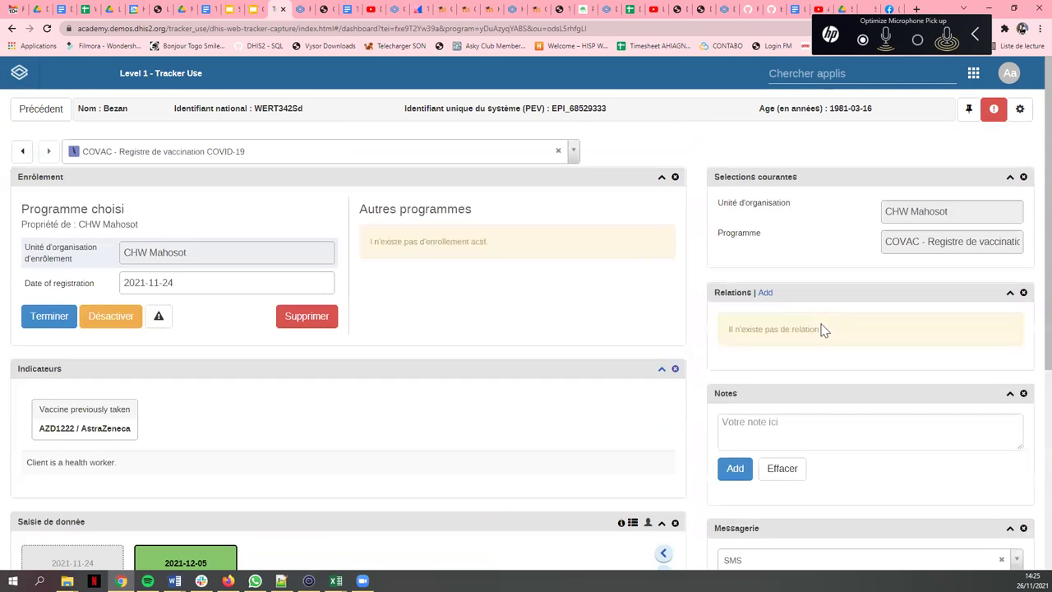
{"action": "left_click", "coordinate": [764, 294]}
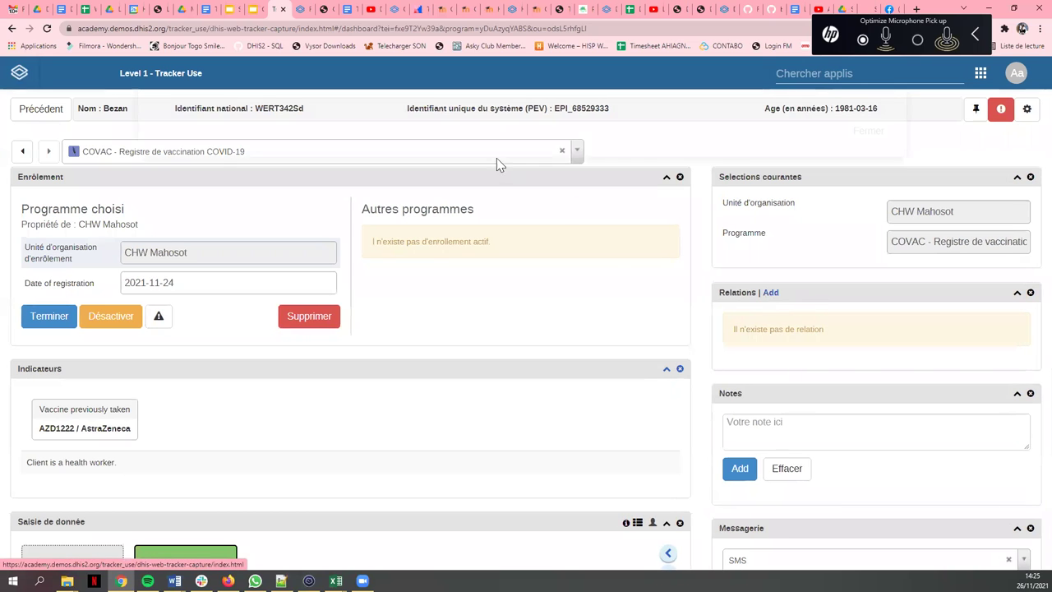
{"action": "left_click", "coordinate": [345, 177]}
{"action": "left_click", "coordinate": [326, 216]}
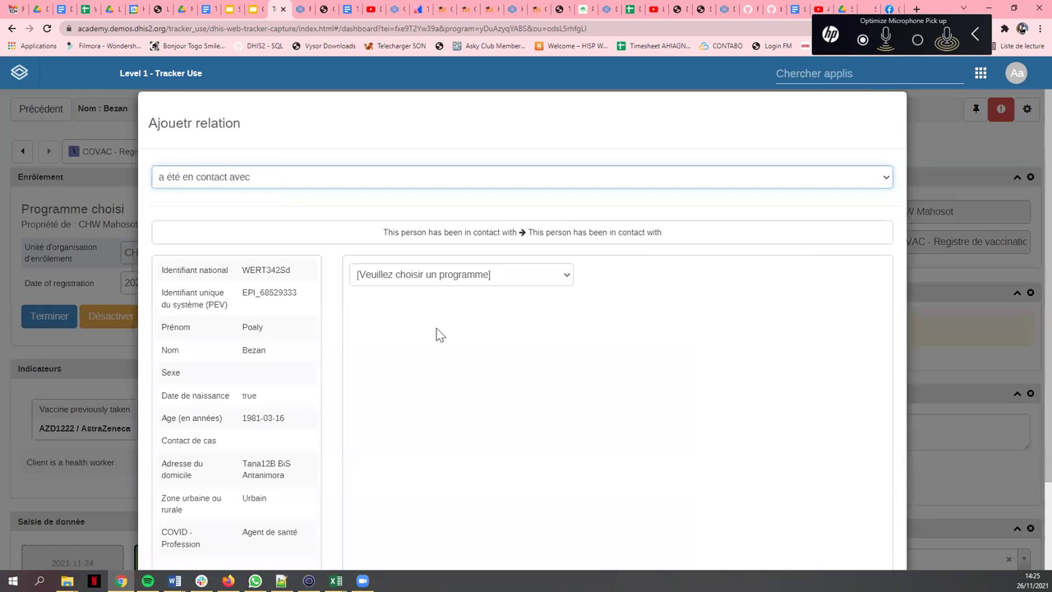
{"action": "left_click", "coordinate": [460, 275]}
{"action": "left_click", "coordinate": [524, 335]}
- Search contacts by first name, pick the matching person and save the relationship
{"action": "scroll", "coordinate": [495, 307], "scroll_direction": "down", "scroll_amount": 3}
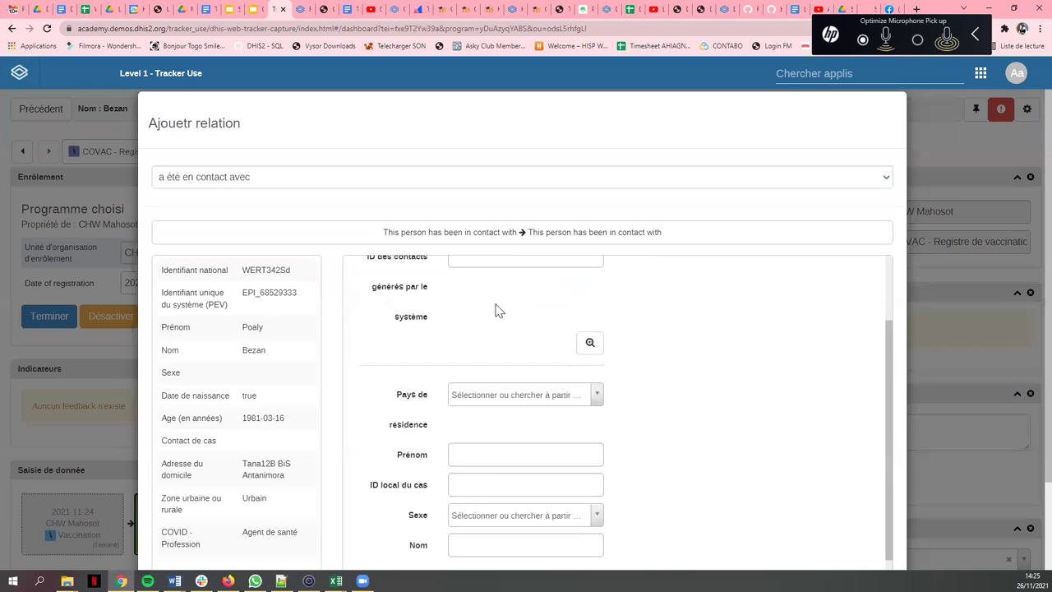
{"action": "left_click", "coordinate": [495, 435]}
{"action": "type", "text": "z"}
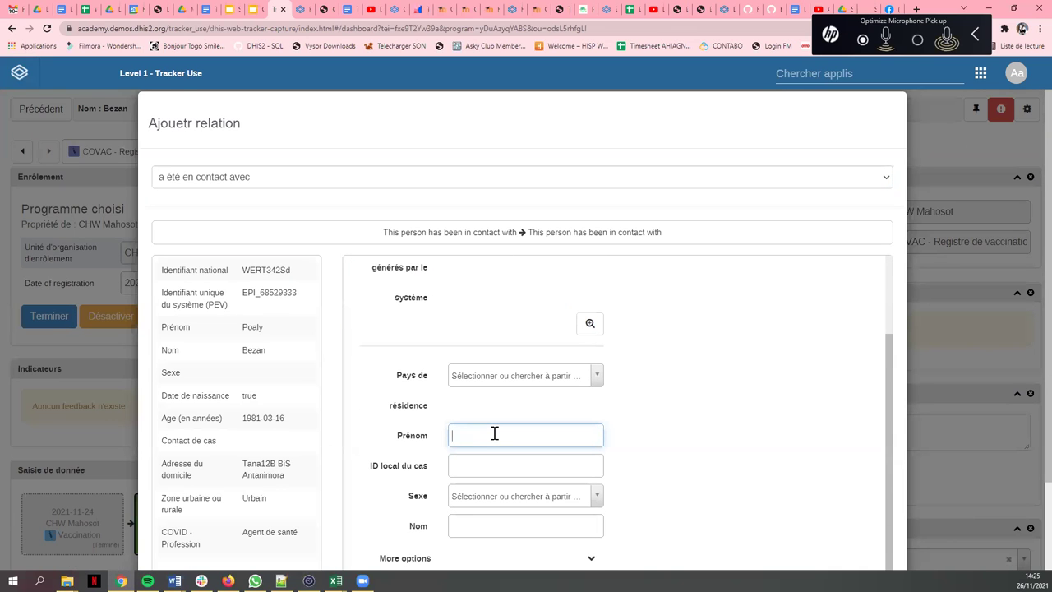
{"action": "key", "text": "Return"}
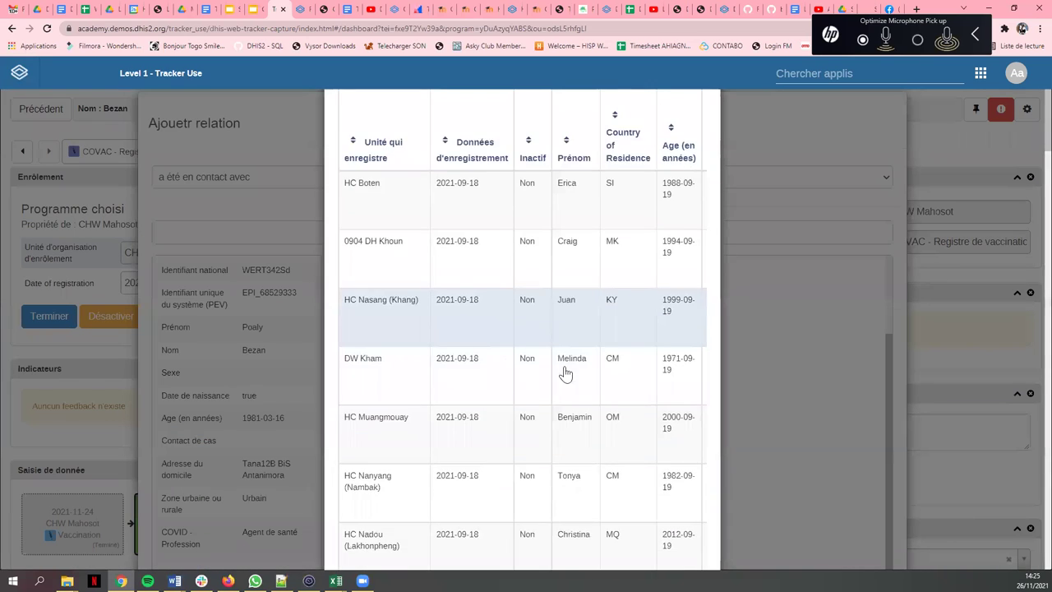
{"action": "left_click", "coordinate": [508, 341]}
{"action": "scroll", "coordinate": [622, 397], "scroll_direction": "down", "scroll_amount": 3}
{"action": "left_click", "coordinate": [817, 546]}
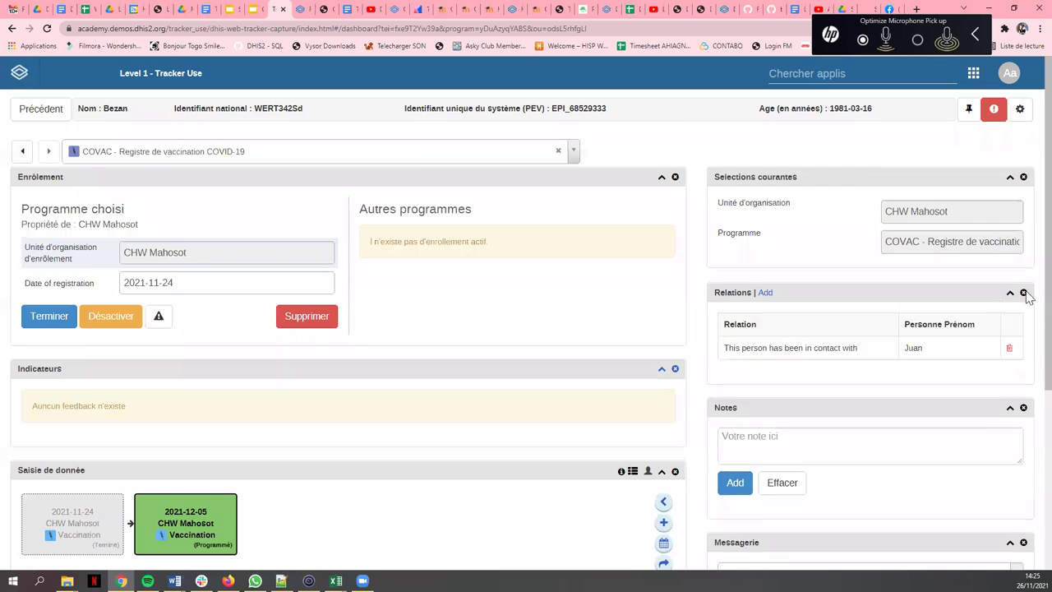
{"action": "scroll", "coordinate": [829, 283], "scroll_direction": "down", "scroll_amount": 1}
{"action": "scroll", "coordinate": [827, 291], "scroll_direction": "up", "scroll_amount": 1}
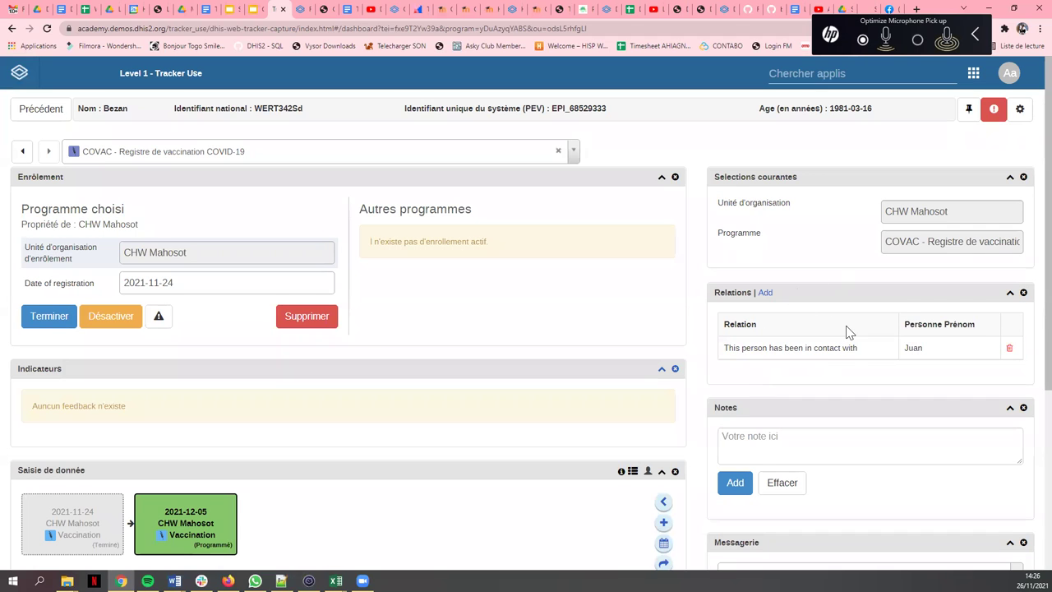
{"action": "scroll", "coordinate": [845, 323], "scroll_direction": "down", "scroll_amount": 4}
{"action": "scroll", "coordinate": [200, 404], "scroll_direction": "up", "scroll_amount": 1}
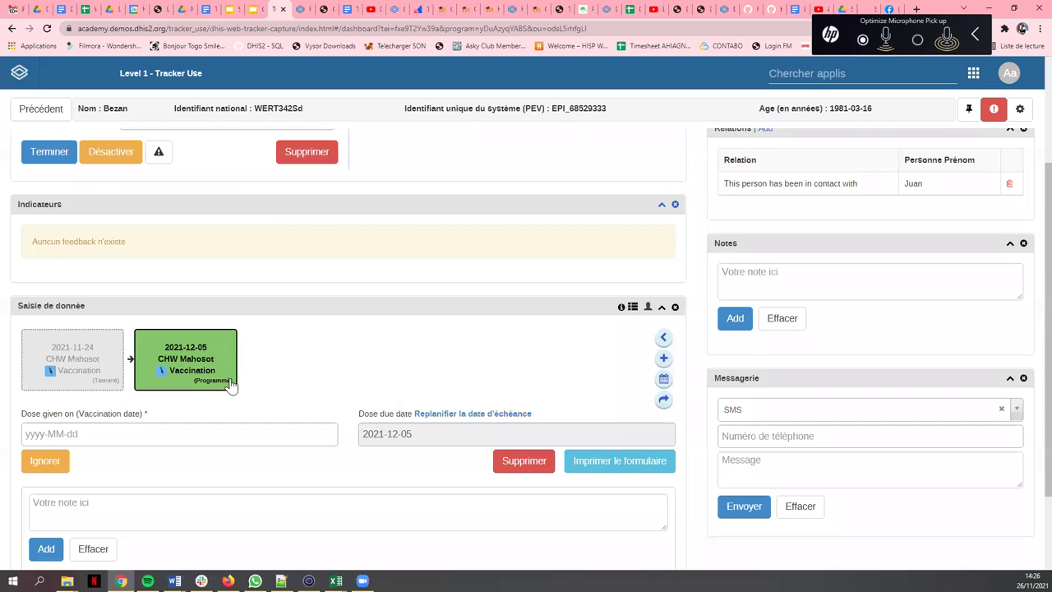
{"action": "scroll", "coordinate": [151, 387], "scroll_direction": "up", "scroll_amount": 2}
{"action": "scroll", "coordinate": [592, 390], "scroll_direction": "down", "scroll_amount": 2}
{"action": "scroll", "coordinate": [613, 303], "scroll_direction": "up", "scroll_amount": 4}
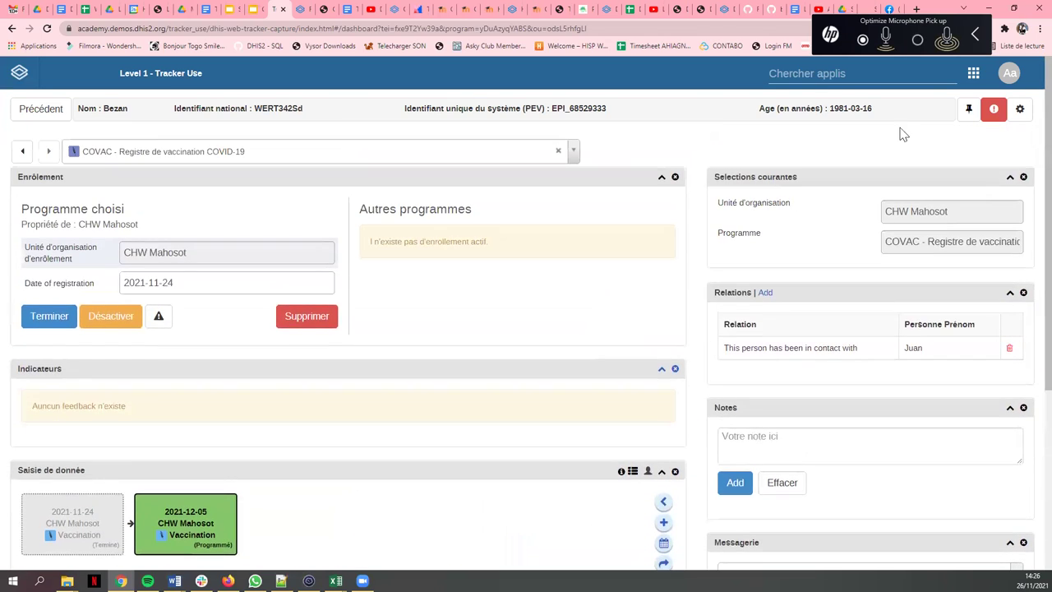
- Find and launch the relationship-tracing app from the DHIS2 apps list
{"action": "left_click", "coordinate": [892, 78]}
{"action": "scroll", "coordinate": [780, 185], "scroll_direction": "down", "scroll_amount": 3}
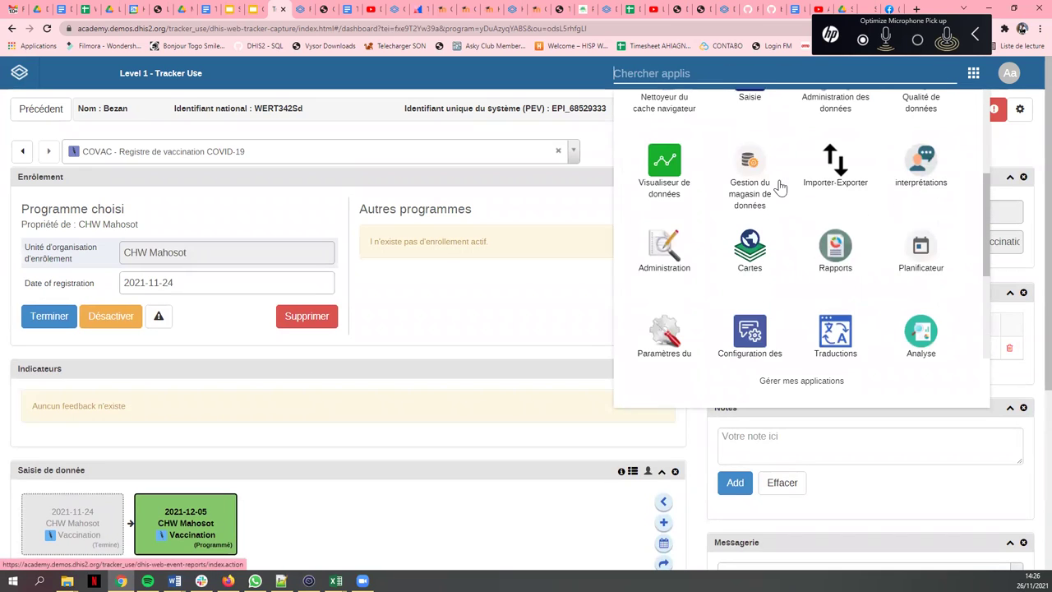
{"action": "scroll", "coordinate": [780, 188], "scroll_direction": "down", "scroll_amount": 2}
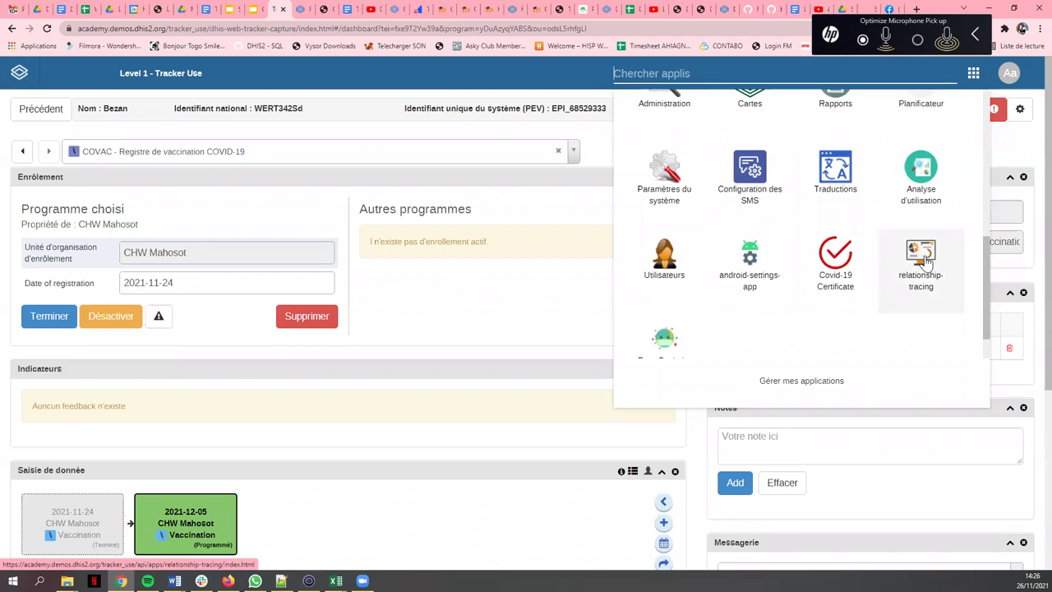
{"action": "left_click", "coordinate": [919, 260]}
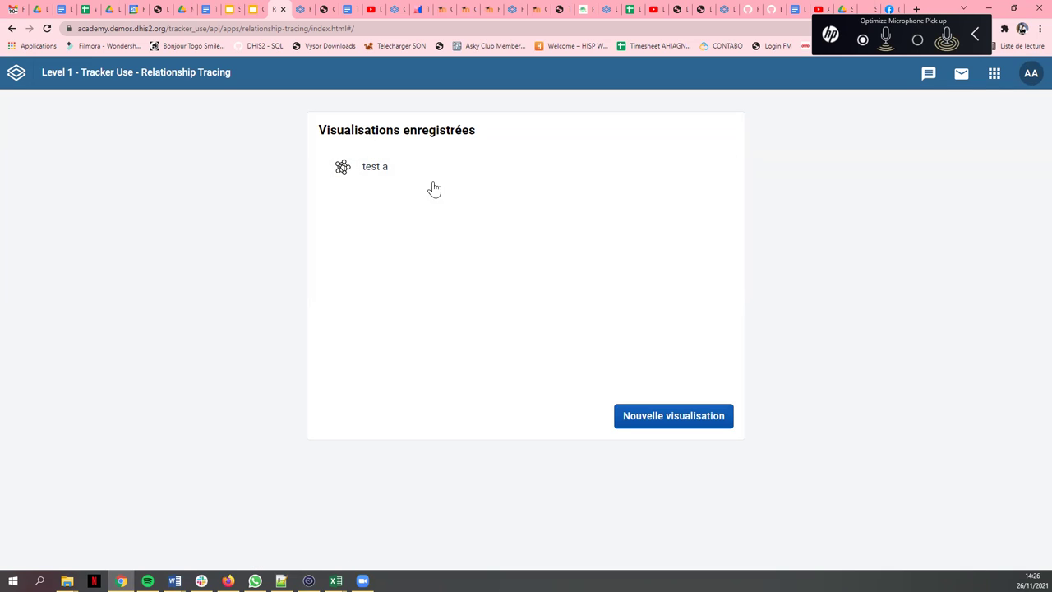
- Open 'test a', set the enrolment start date to 01/10/2021 and update the graph
{"action": "left_click", "coordinate": [375, 168]}
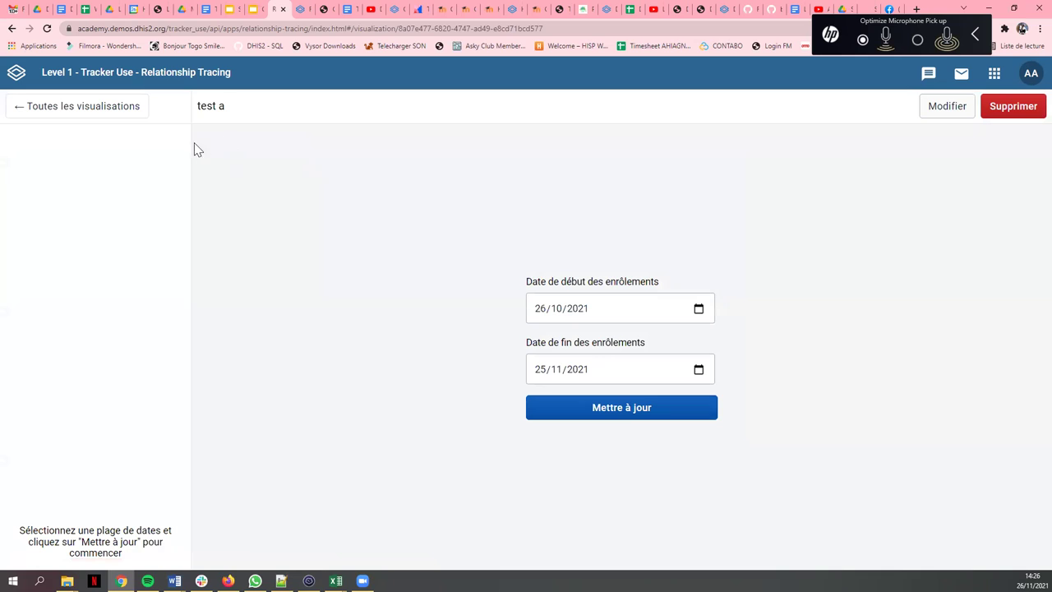
{"action": "left_click", "coordinate": [603, 310]}
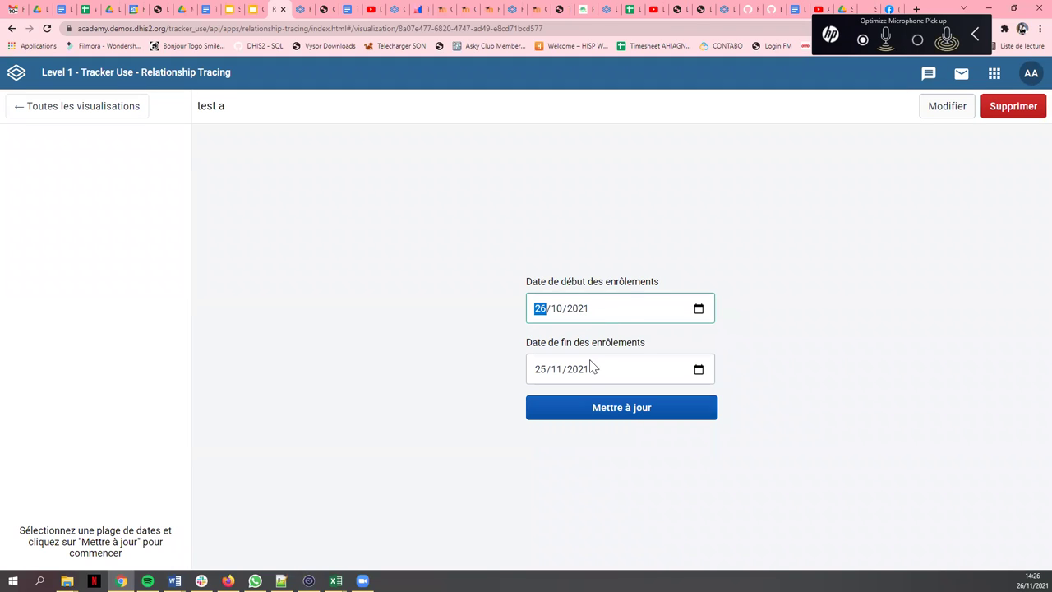
{"action": "left_click", "coordinate": [697, 308]}
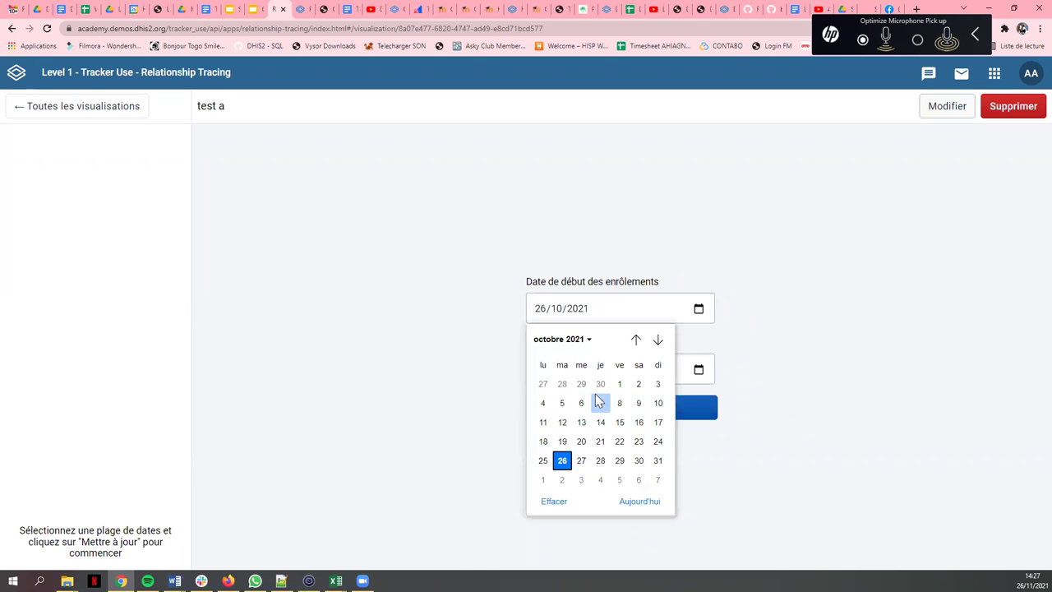
{"action": "left_click", "coordinate": [590, 340]}
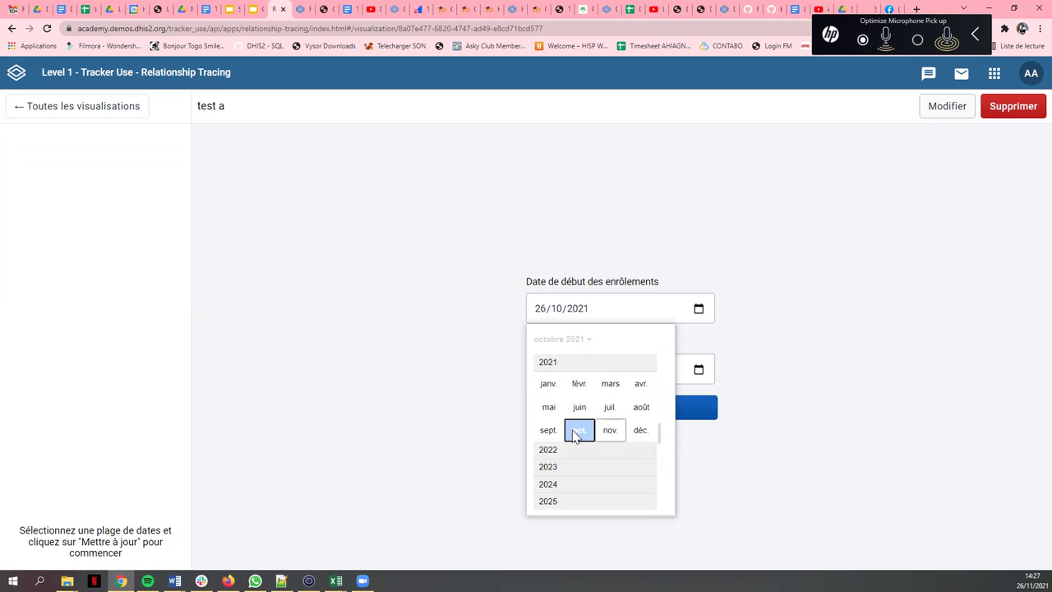
{"action": "left_click", "coordinate": [579, 429]}
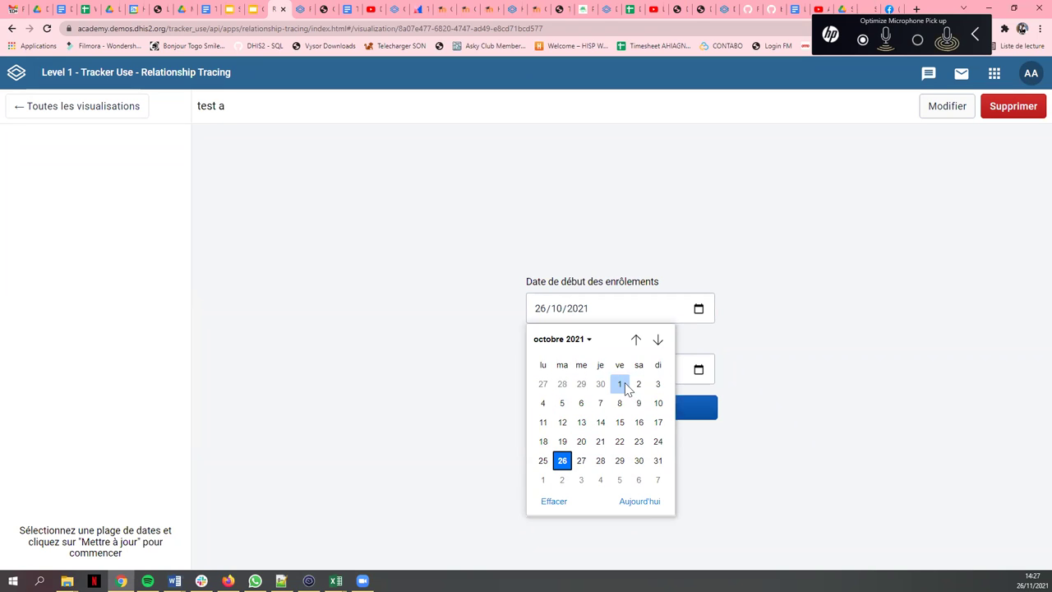
{"action": "left_click", "coordinate": [620, 384]}
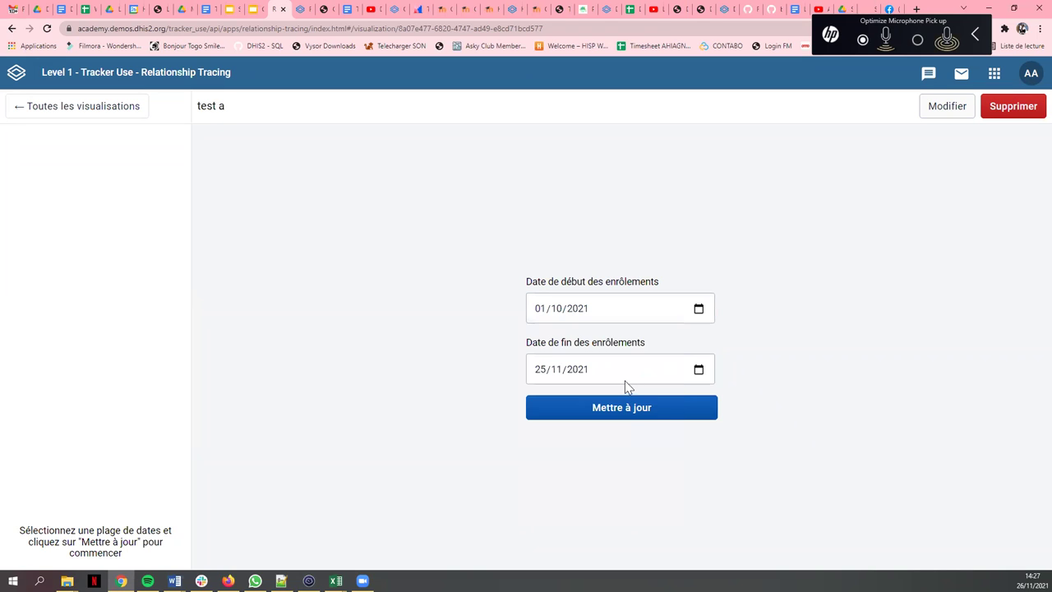
{"action": "left_click", "coordinate": [602, 416]}
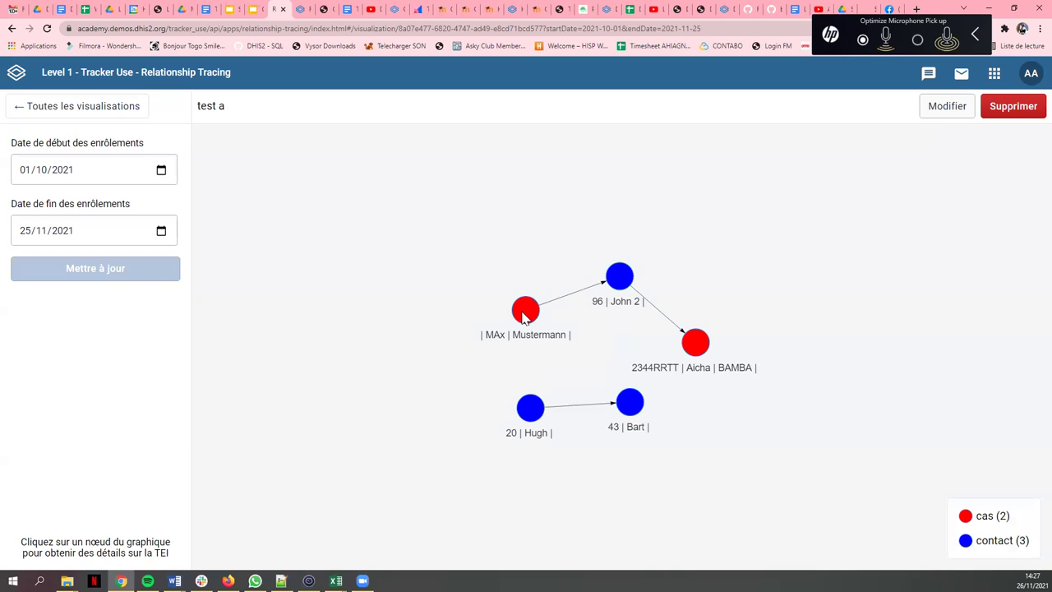
{"action": "left_click_drag", "start_coordinate": [978, 516], "coordinate": [1013, 520]}
{"action": "left_click", "coordinate": [986, 519]}
{"action": "left_click", "coordinate": [527, 312]}
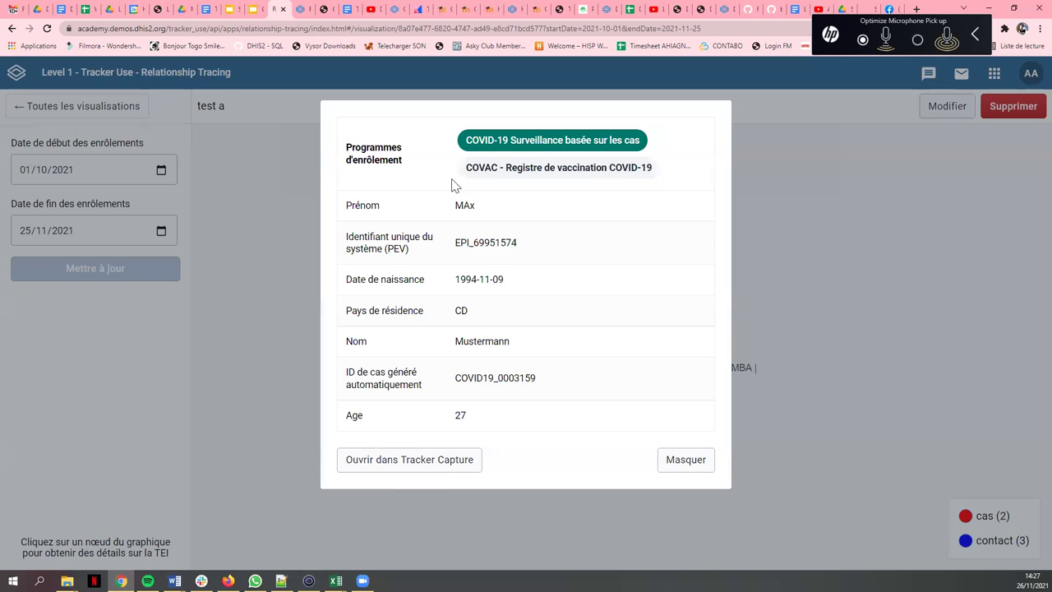
{"action": "left_click_drag", "start_coordinate": [460, 243], "coordinate": [531, 257]}
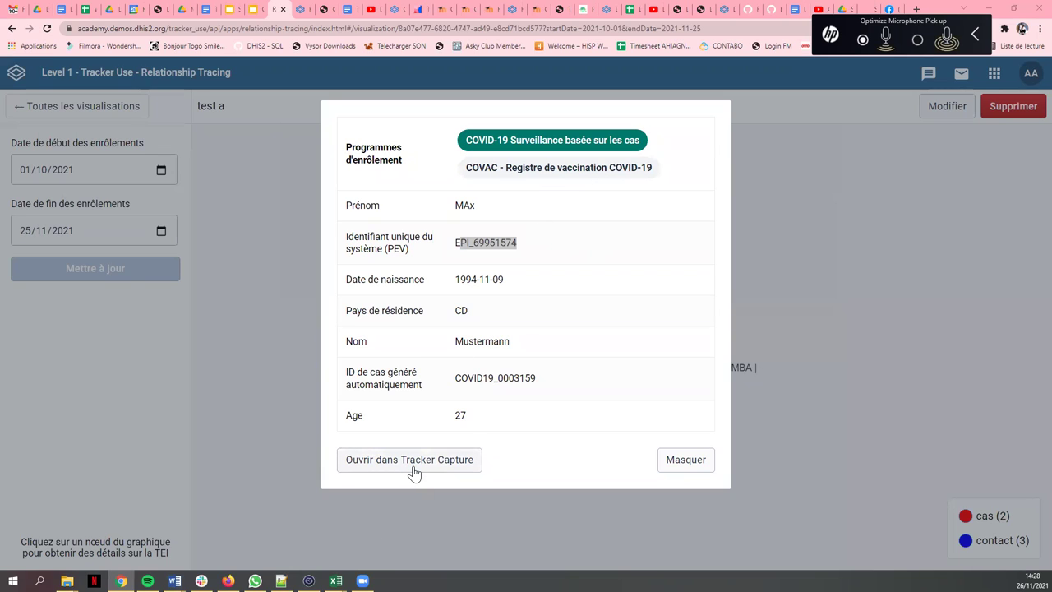
{"action": "left_click", "coordinate": [688, 463]}
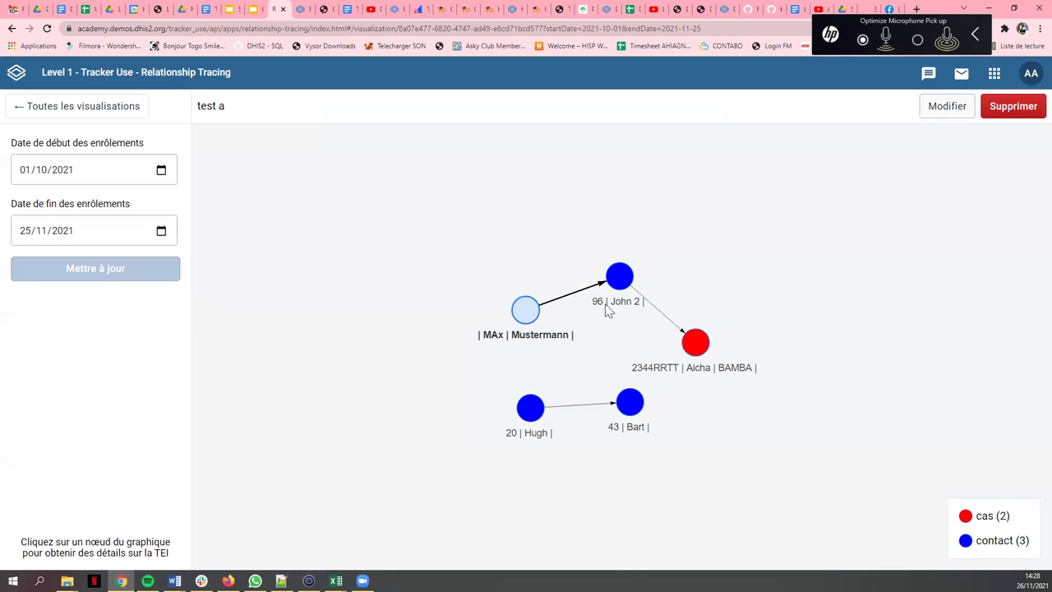
{"action": "left_click", "coordinate": [622, 274]}
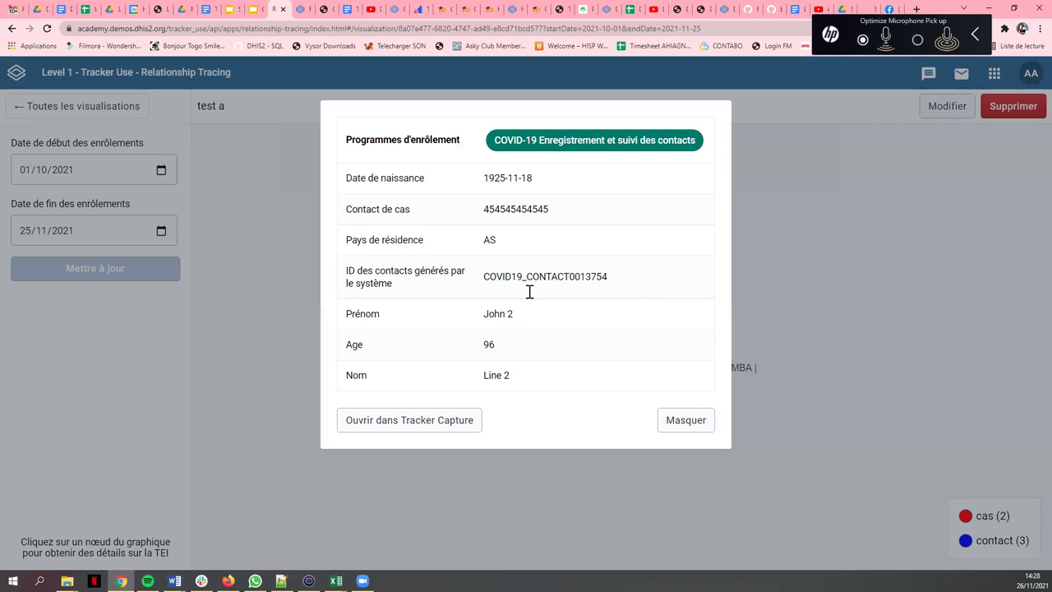
{"action": "left_click_drag", "start_coordinate": [485, 179], "coordinate": [559, 176]}
{"action": "left_click_drag", "start_coordinate": [476, 211], "coordinate": [578, 222]}
{"action": "left_click", "coordinate": [485, 304]}
{"action": "left_click", "coordinate": [676, 420]}
{"action": "left_click", "coordinate": [698, 352]}
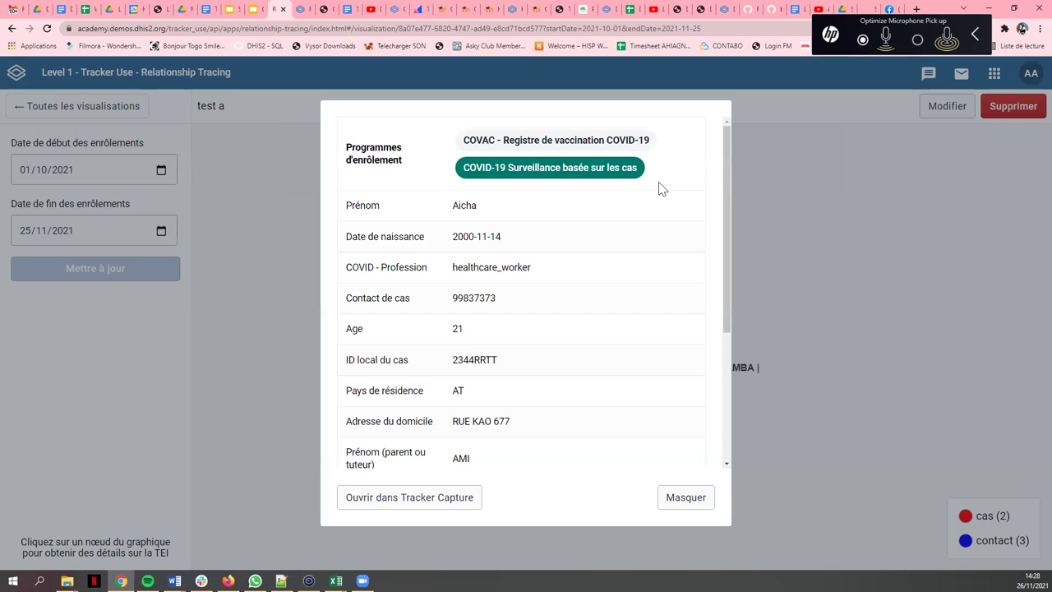
{"action": "left_click", "coordinate": [685, 500]}
{"action": "left_click", "coordinate": [80, 171]}
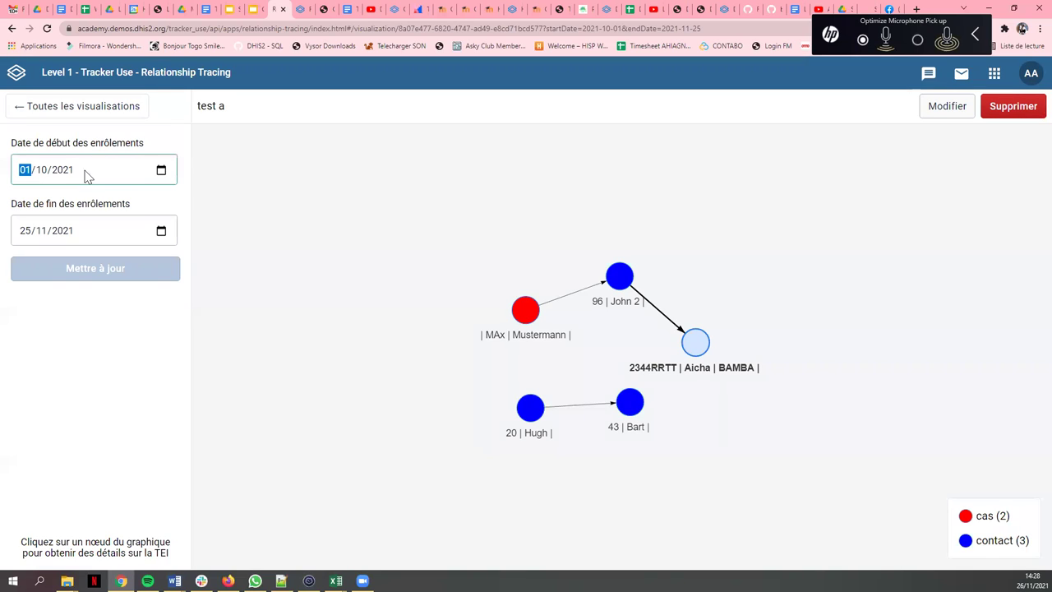
{"action": "left_click", "coordinate": [162, 171]}
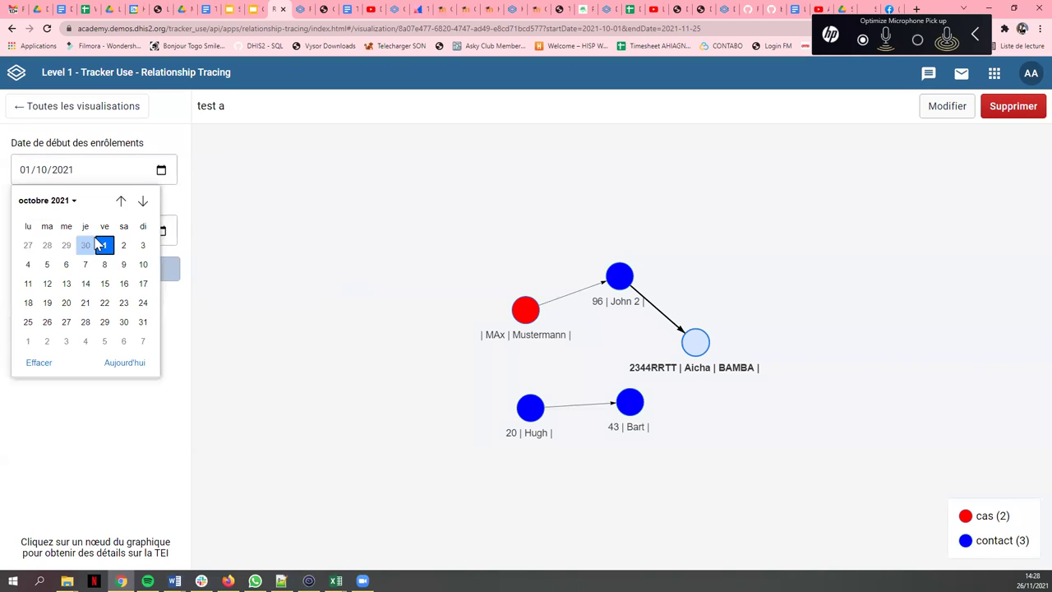
- Update the graph from 01/06/2021 and dismiss the too-many-entities warning
{"action": "left_click", "coordinate": [73, 202]}
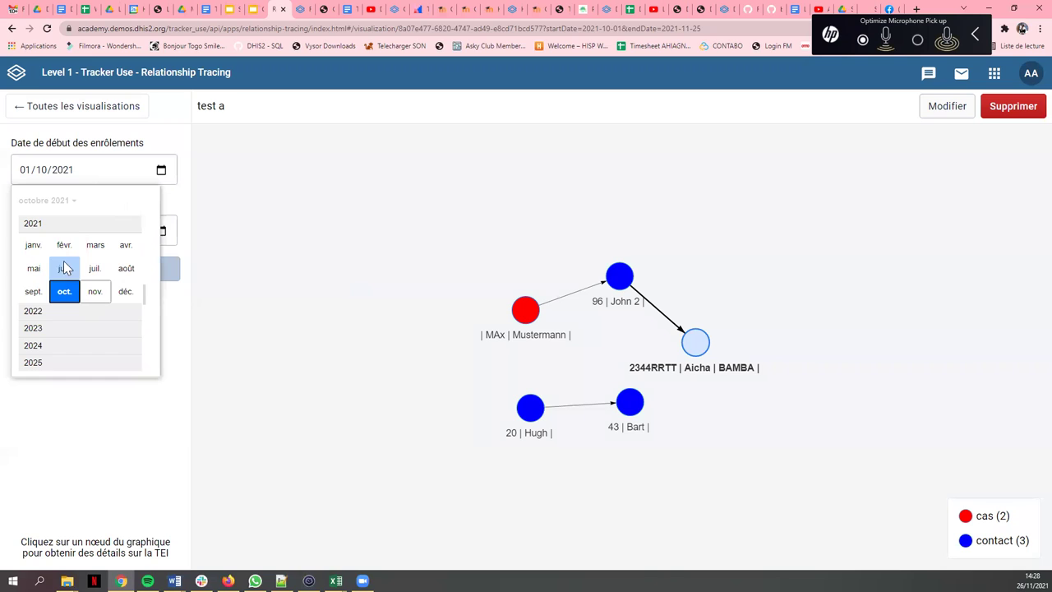
{"action": "left_click", "coordinate": [64, 271]}
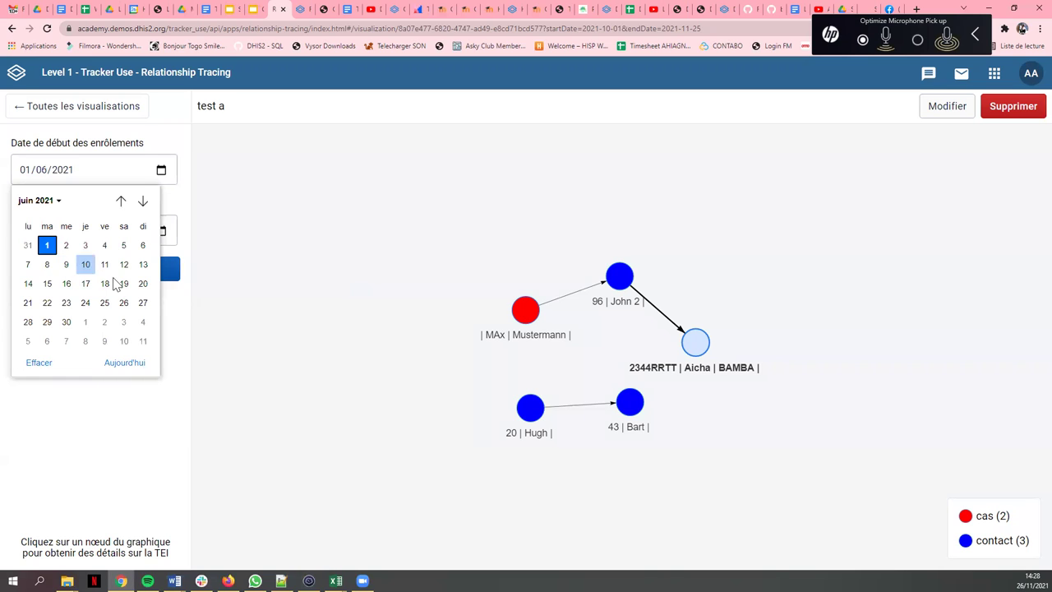
{"action": "left_click", "coordinate": [51, 246]}
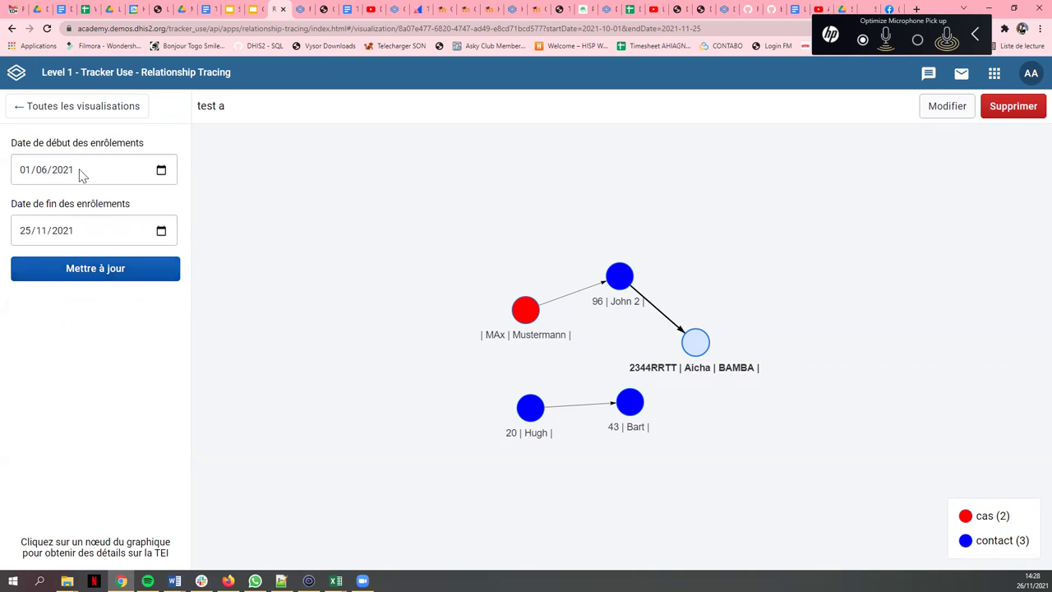
{"action": "left_click", "coordinate": [81, 275]}
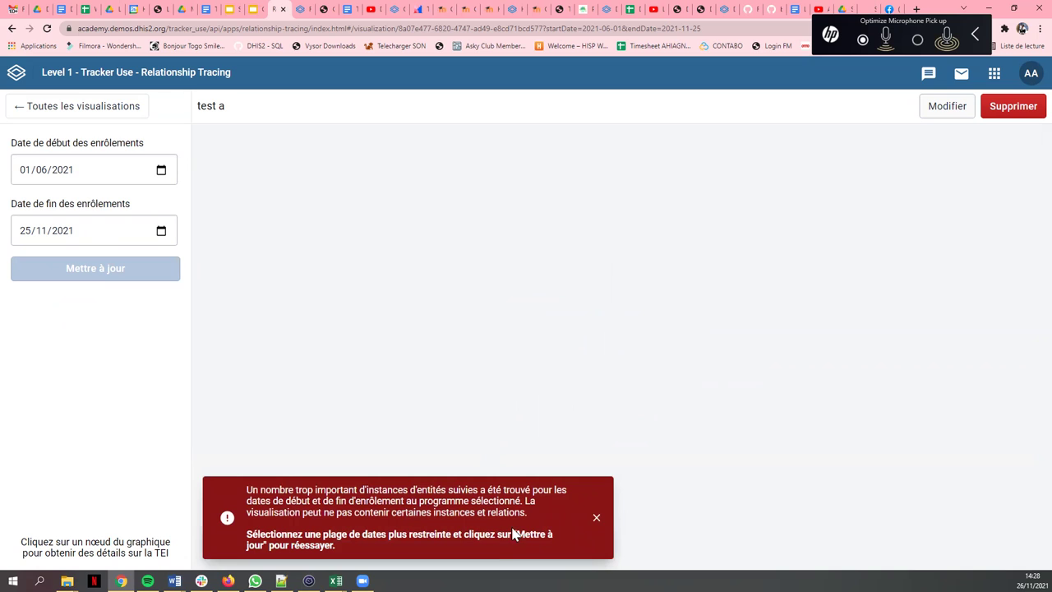
{"action": "left_click", "coordinate": [595, 521]}
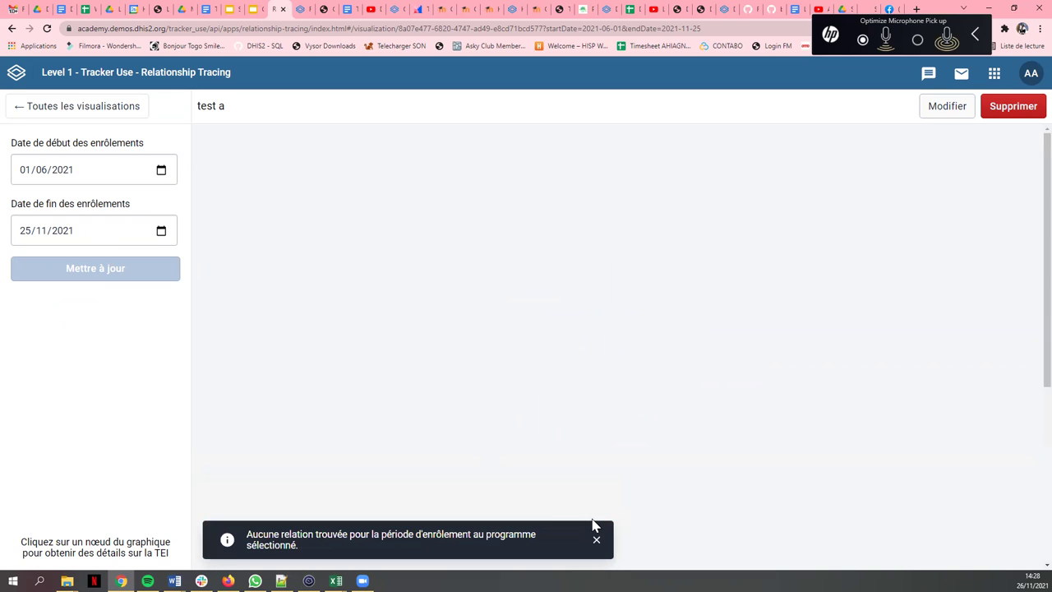
- Retry with start date 01/09/2021 and dismiss the too-many-entities warning again
{"action": "left_click", "coordinate": [91, 173]}
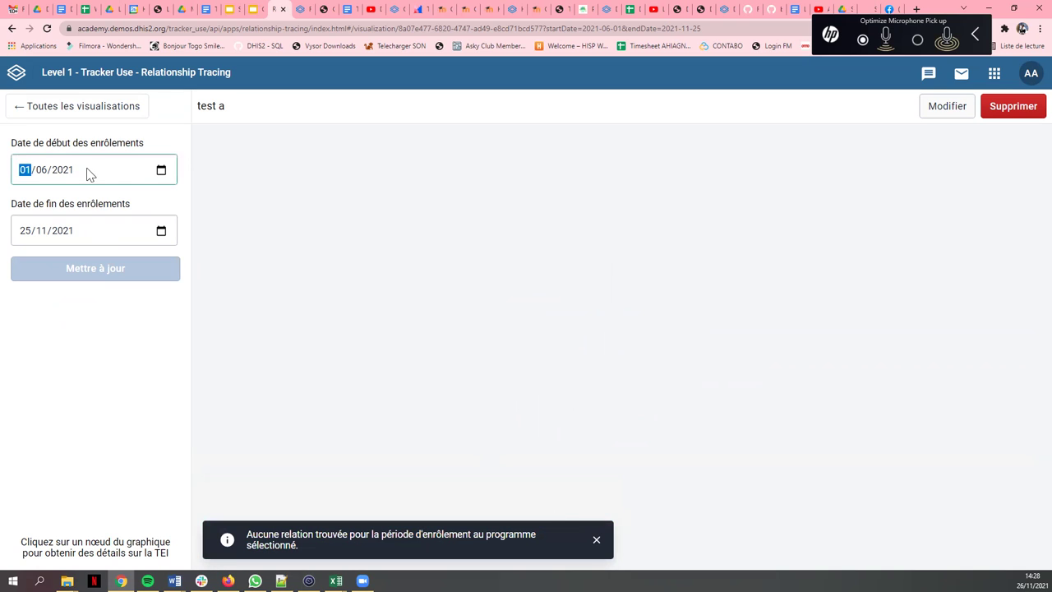
{"action": "left_click", "coordinate": [162, 170]}
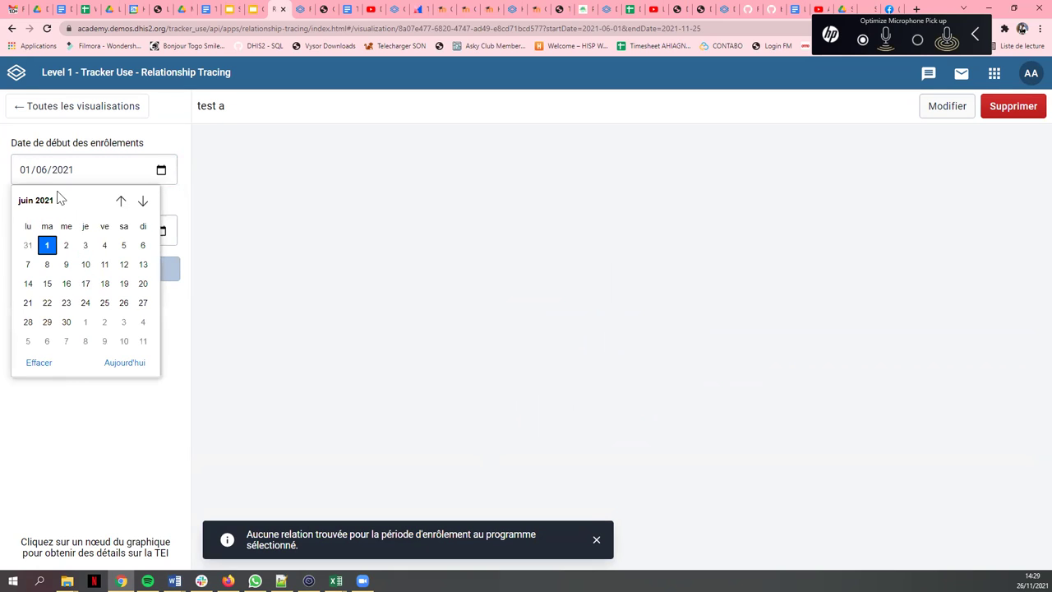
{"action": "left_click", "coordinate": [40, 201]}
{"action": "left_click", "coordinate": [31, 289]}
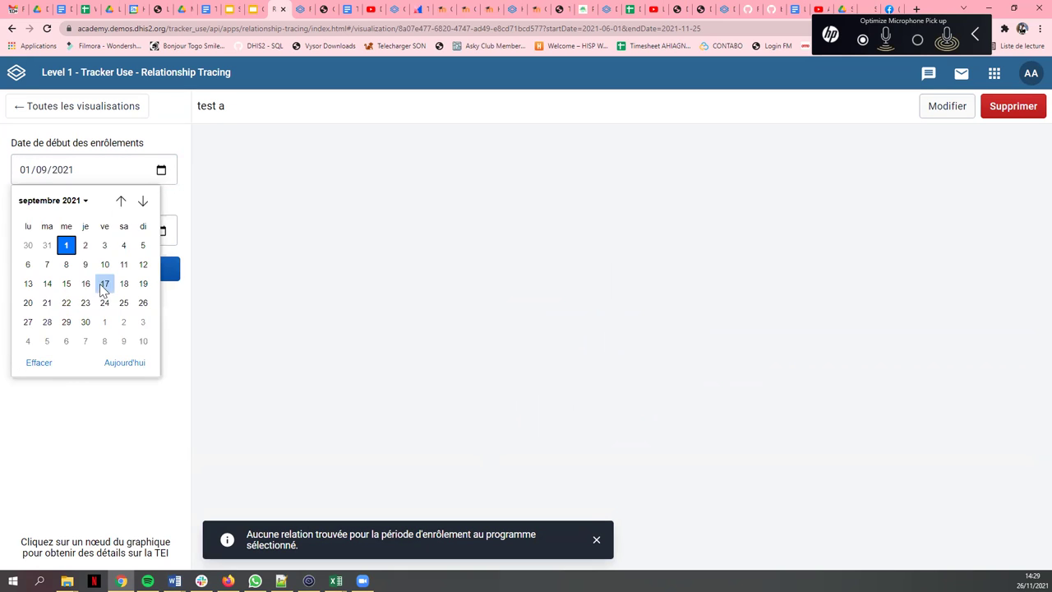
{"action": "left_click", "coordinate": [66, 246]}
{"action": "left_click", "coordinate": [91, 269]}
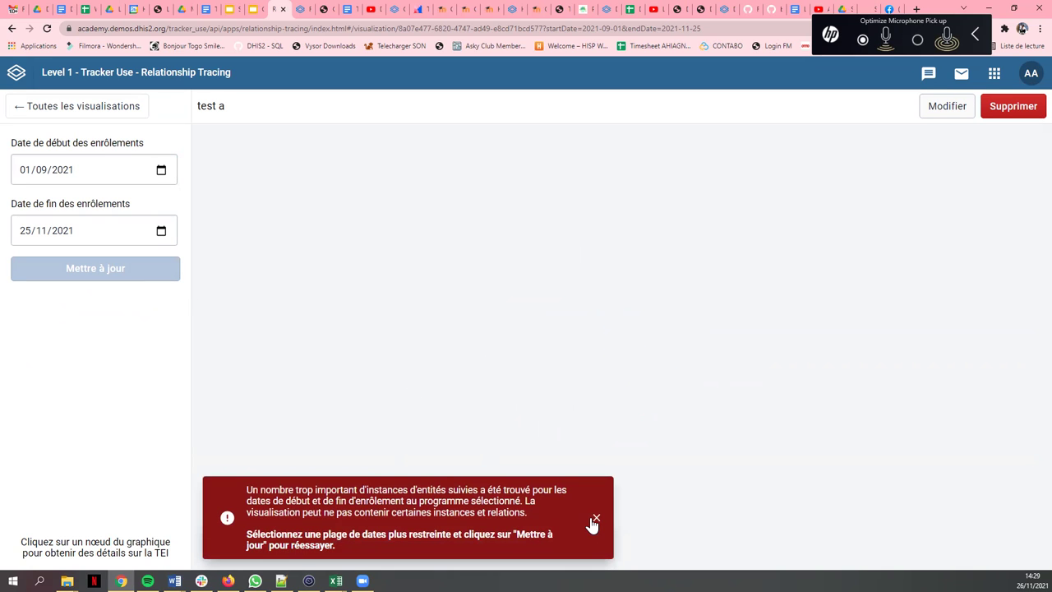
{"action": "left_click", "coordinate": [595, 520]}
- Restore the start date to 01/10/2021, update the graph, then go back to all visualisations
{"action": "left_click", "coordinate": [87, 175]}
{"action": "left_click", "coordinate": [161, 171]}
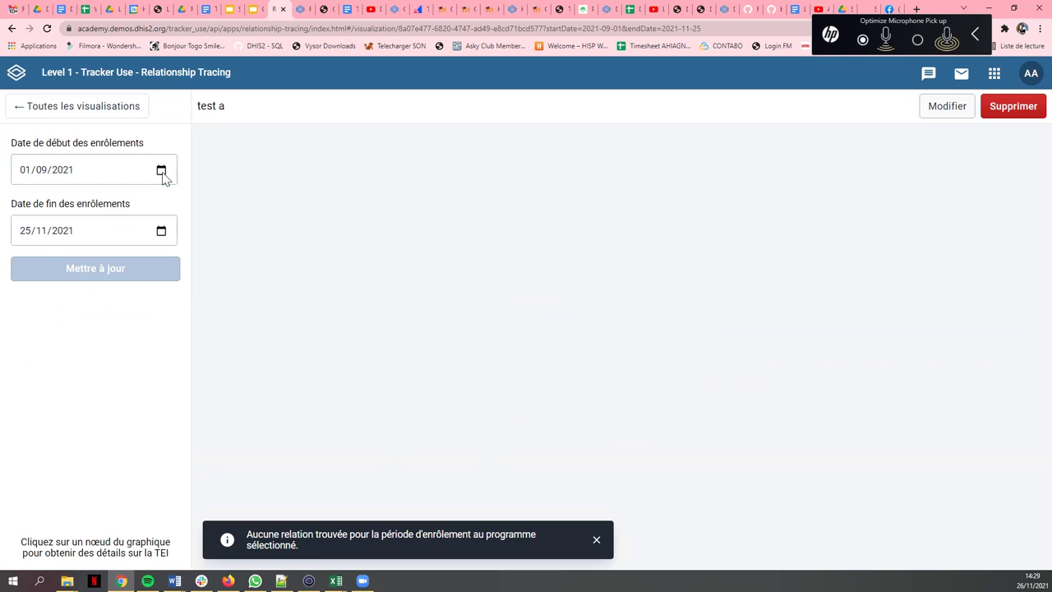
{"action": "left_click", "coordinate": [73, 201]}
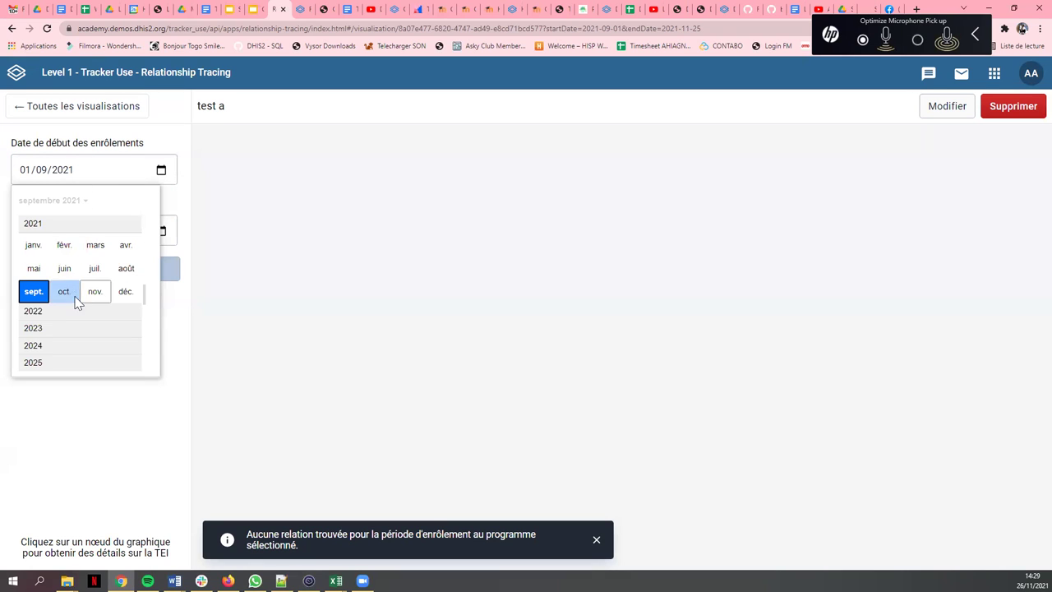
{"action": "left_click", "coordinate": [75, 296]}
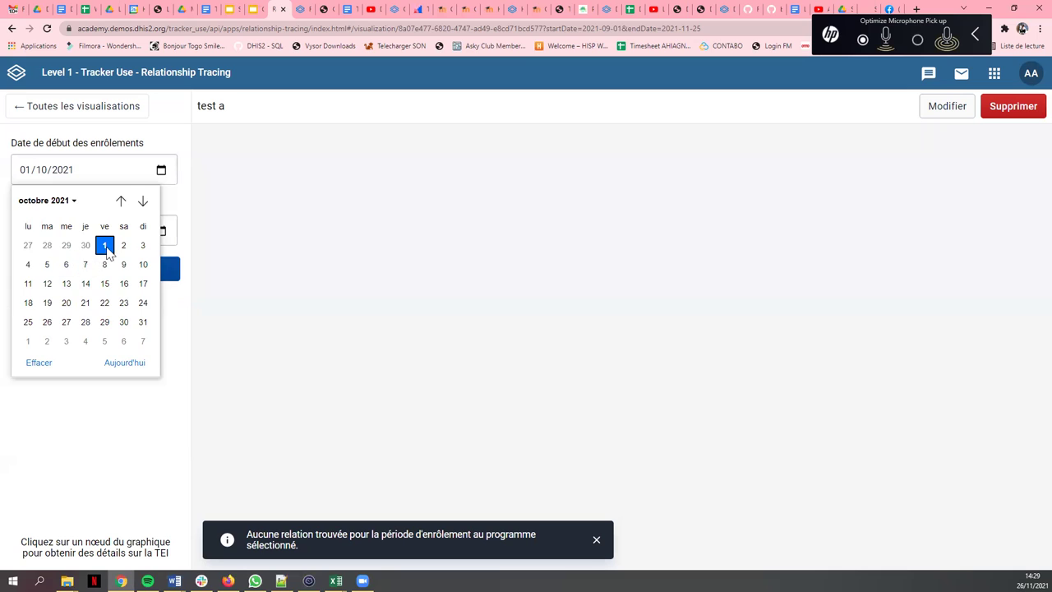
{"action": "left_click", "coordinate": [105, 246]}
{"action": "left_click", "coordinate": [110, 272]}
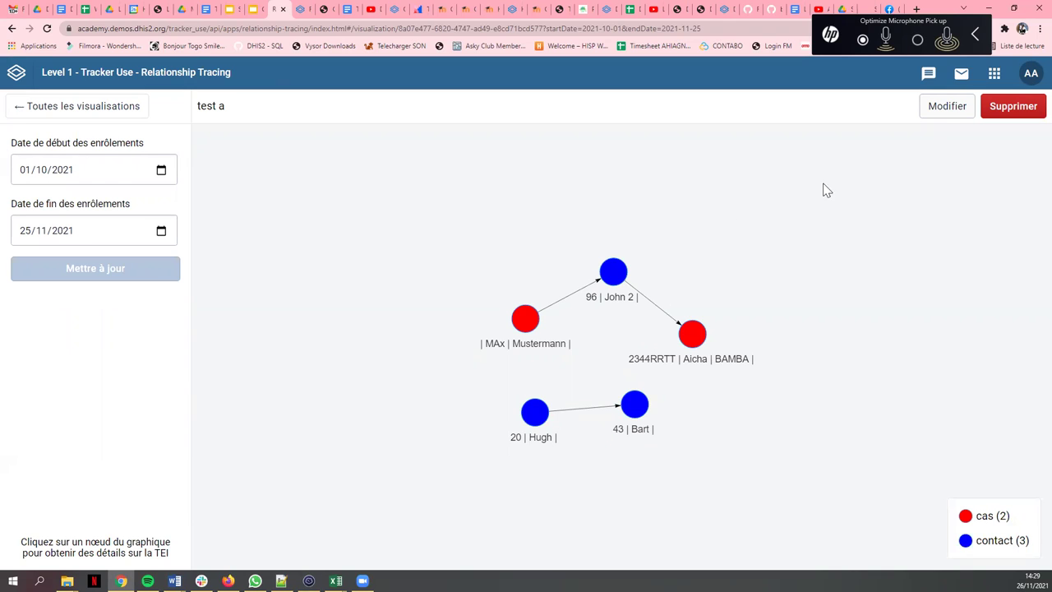
{"action": "left_click", "coordinate": [18, 106]}
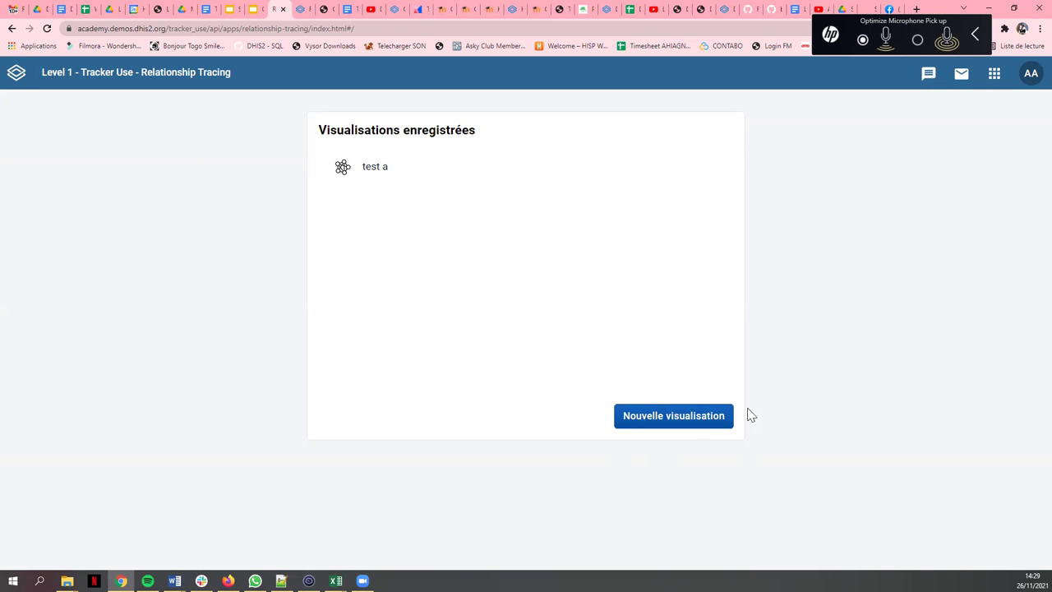
- Create a new visualisation named 'Cas - contact - COVID19' using the Has Been in Contact with relation
{"action": "left_click", "coordinate": [644, 423]}
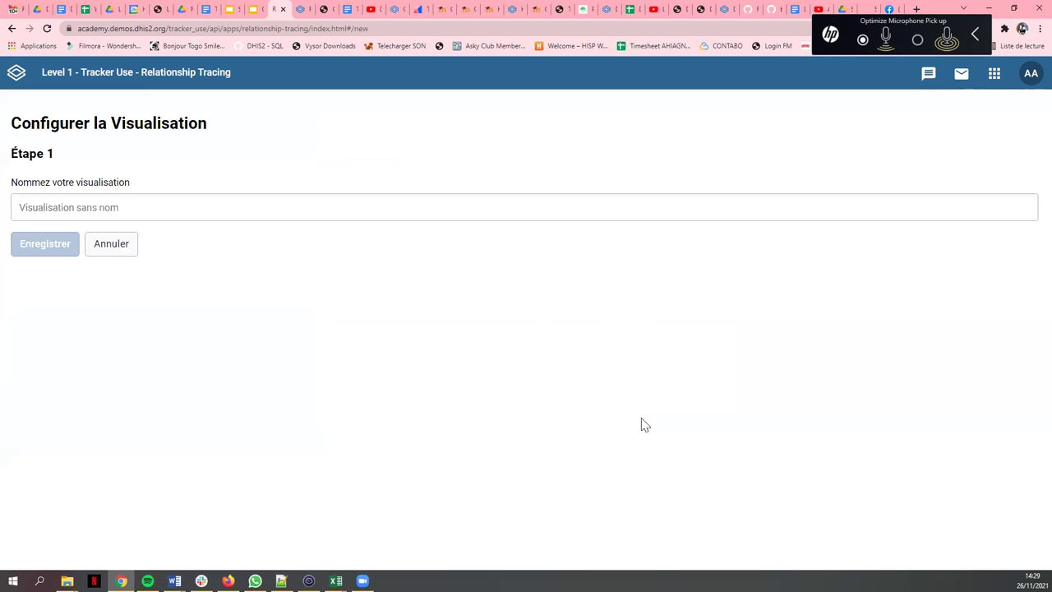
{"action": "left_click", "coordinate": [151, 209]}
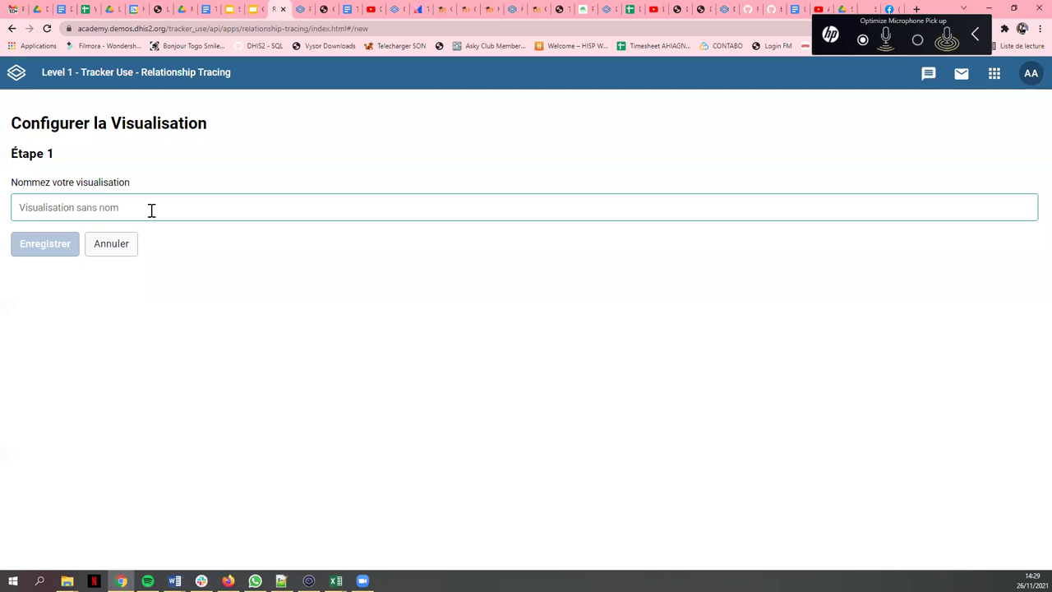
{"action": "type", "text": "Cas - contact - COVID19"}
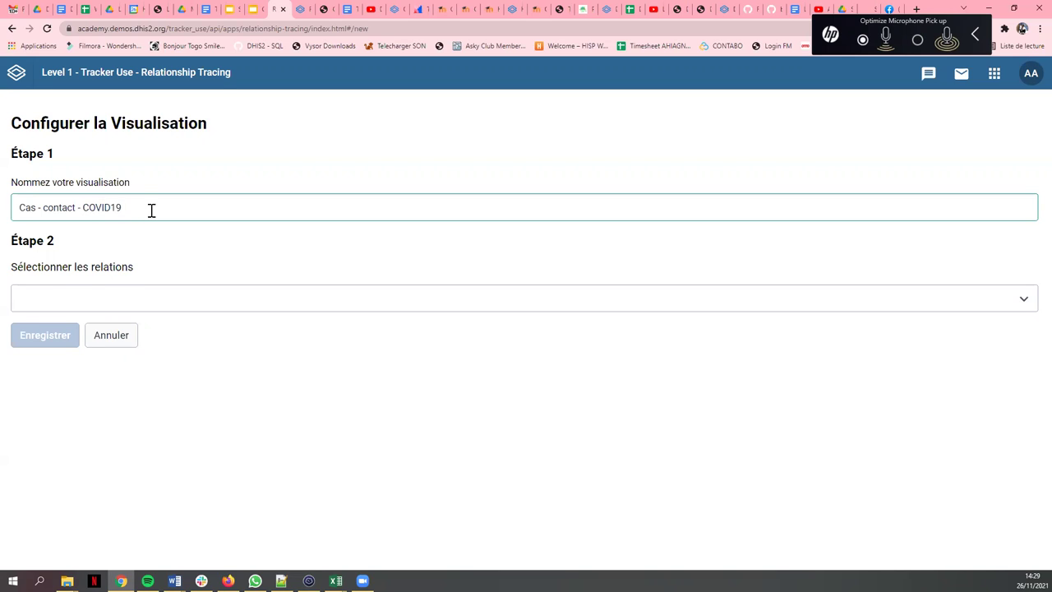
{"action": "left_click", "coordinate": [166, 300]}
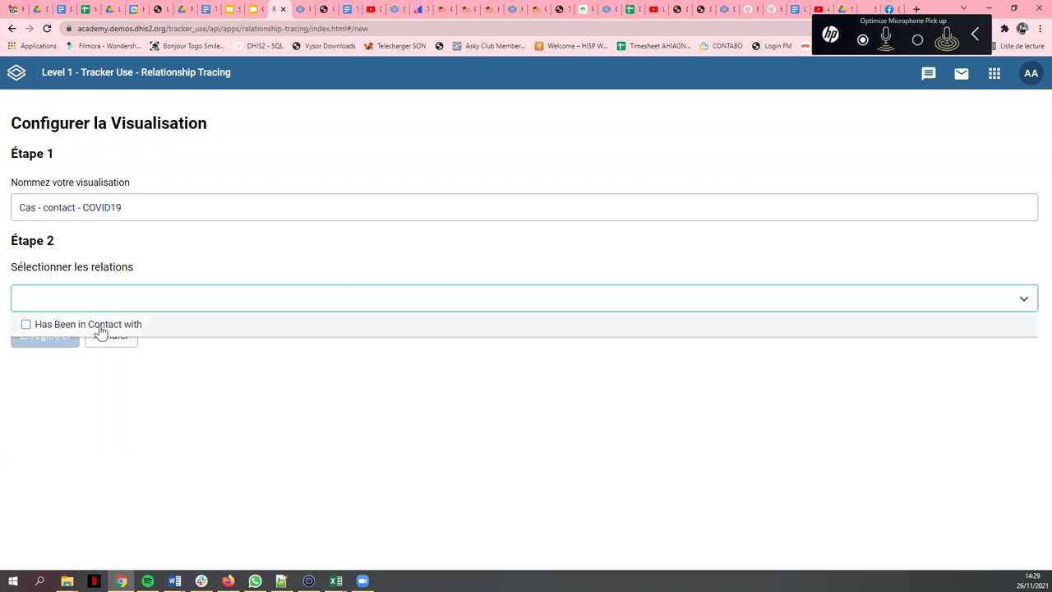
{"action": "left_click", "coordinate": [118, 327]}
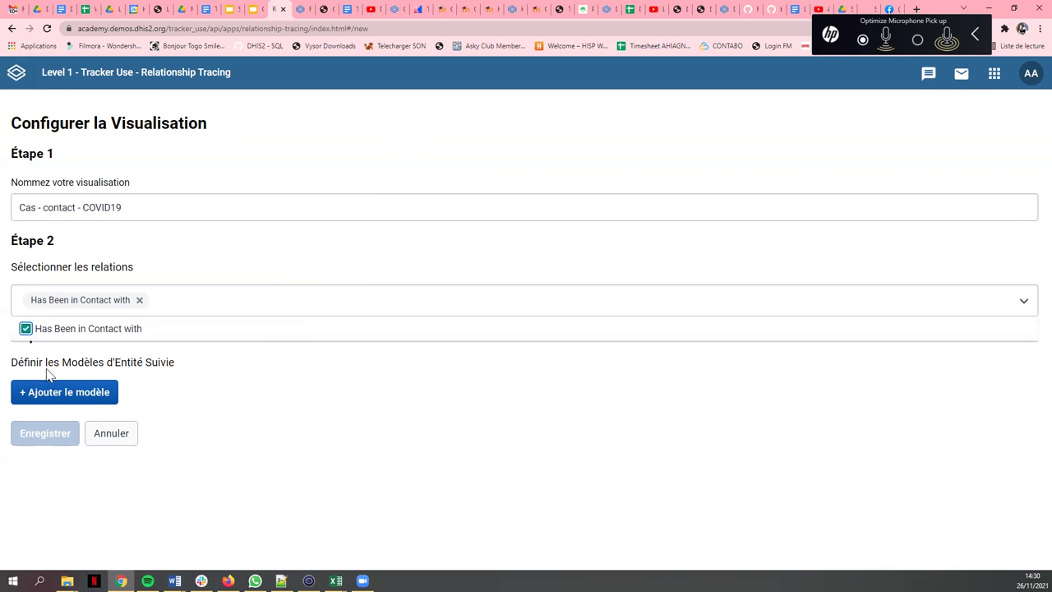
- Add a yellow-green template for the COVID-19 Surveillance basée sur les cas programme
{"action": "left_click", "coordinate": [296, 363]}
{"action": "key", "text": "Tab"}
{"action": "key", "text": "Return"}
{"action": "scroll", "coordinate": [228, 348], "scroll_direction": "down", "scroll_amount": 2}
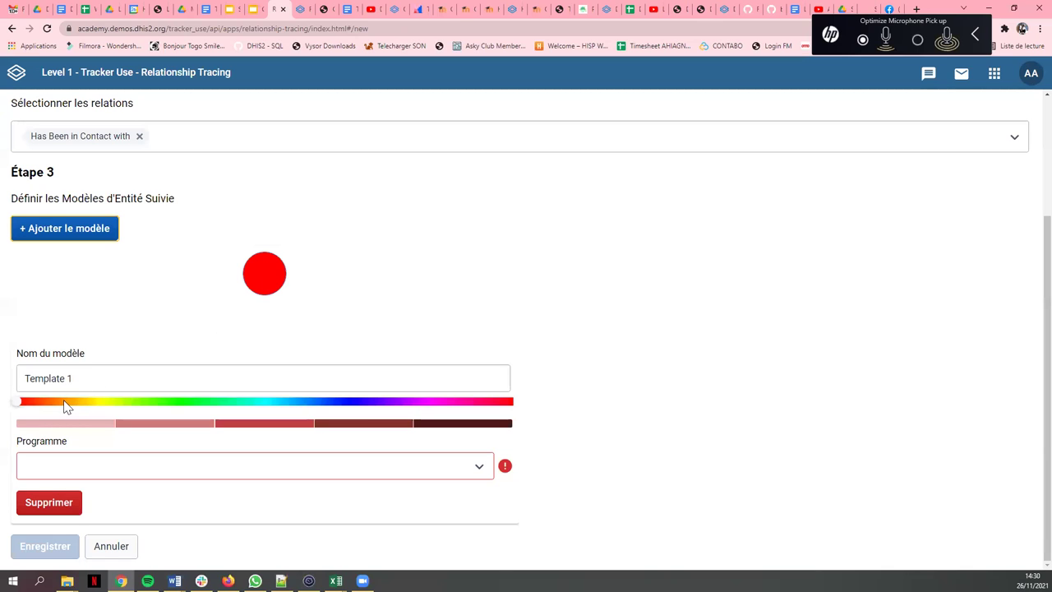
{"action": "left_click_drag", "start_coordinate": [20, 406], "coordinate": [114, 424]}
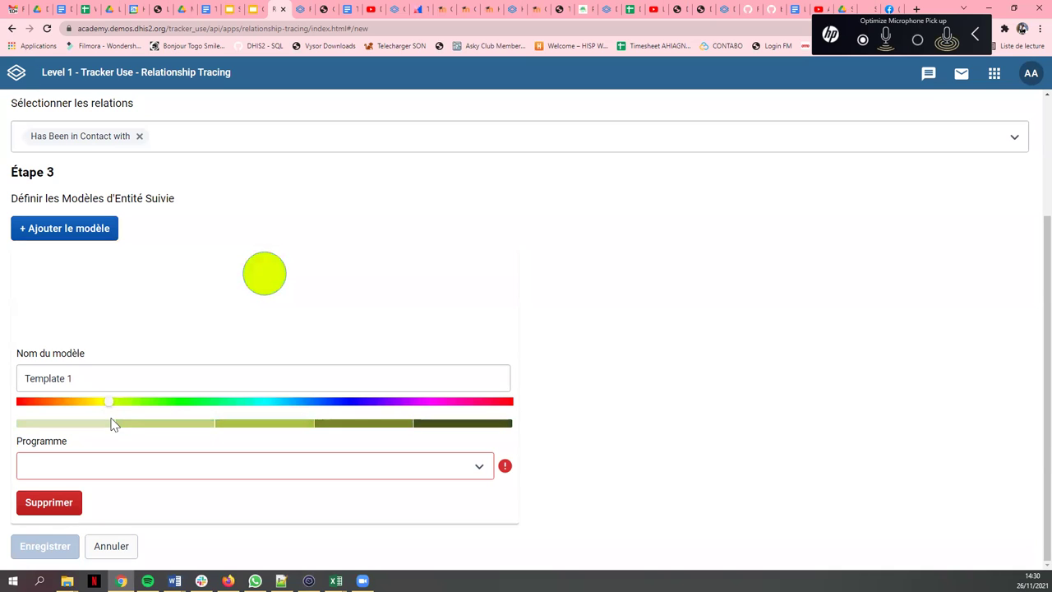
{"action": "left_click", "coordinate": [300, 472]}
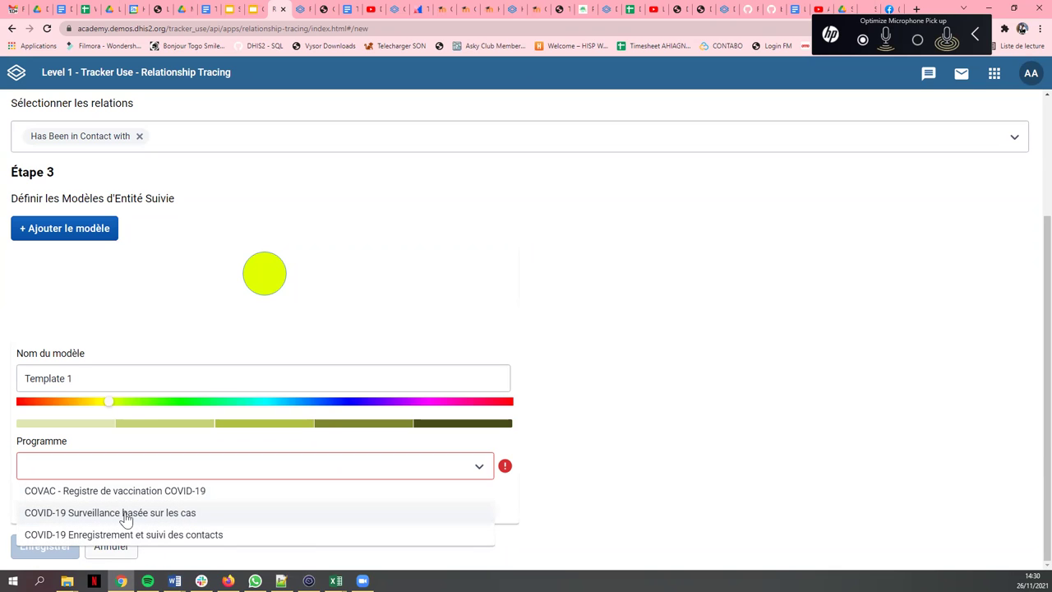
{"action": "left_click", "coordinate": [127, 518]}
- Enable node labels with ID local du cas, Prénom, Nom, Date de naissance and Age
{"action": "scroll", "coordinate": [212, 438], "scroll_direction": "down", "scroll_amount": 1}
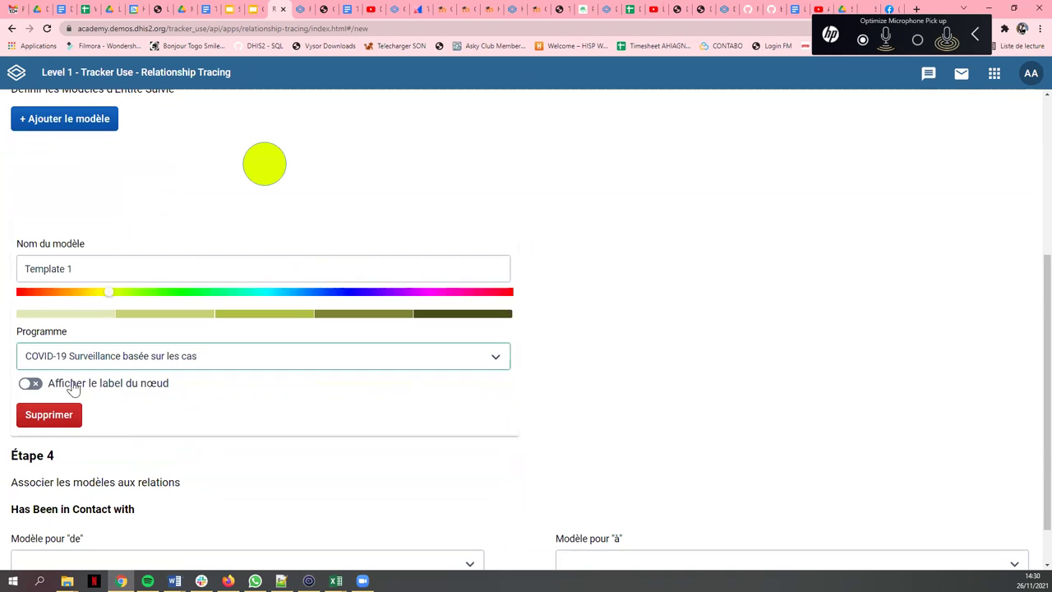
{"action": "left_click", "coordinate": [30, 384]}
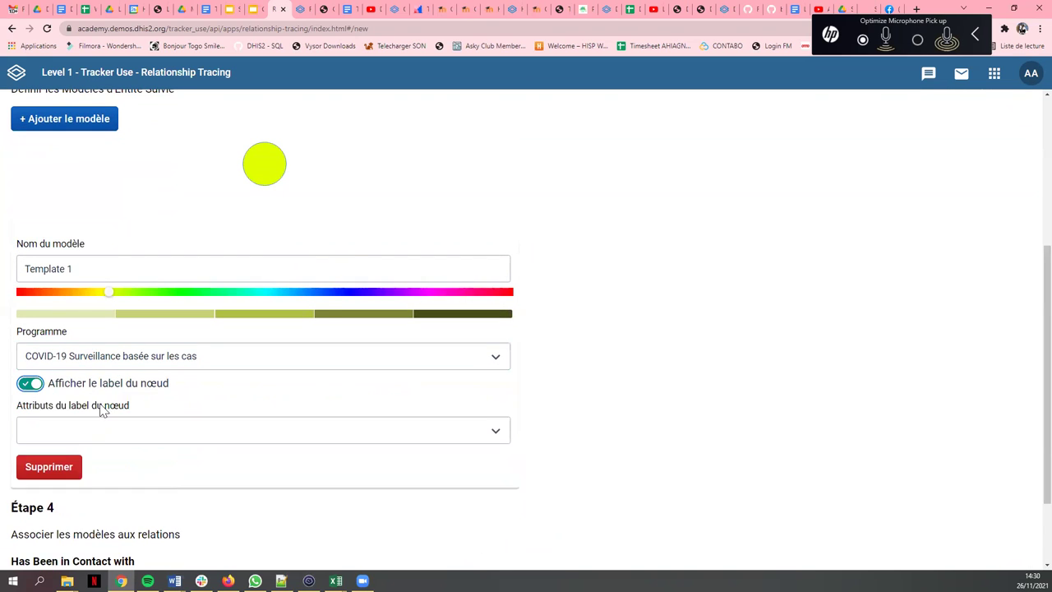
{"action": "left_click", "coordinate": [153, 433]}
{"action": "scroll", "coordinate": [167, 315], "scroll_direction": "down", "scroll_amount": 2}
{"action": "scroll", "coordinate": [167, 315], "scroll_direction": "down", "scroll_amount": 2}
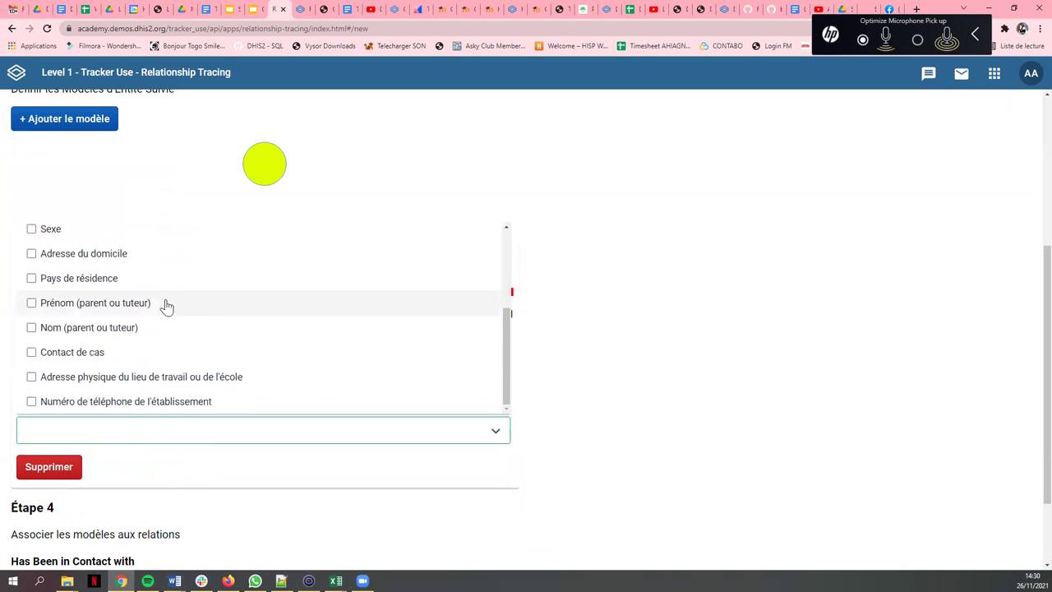
{"action": "scroll", "coordinate": [164, 336], "scroll_direction": "up", "scroll_amount": 3}
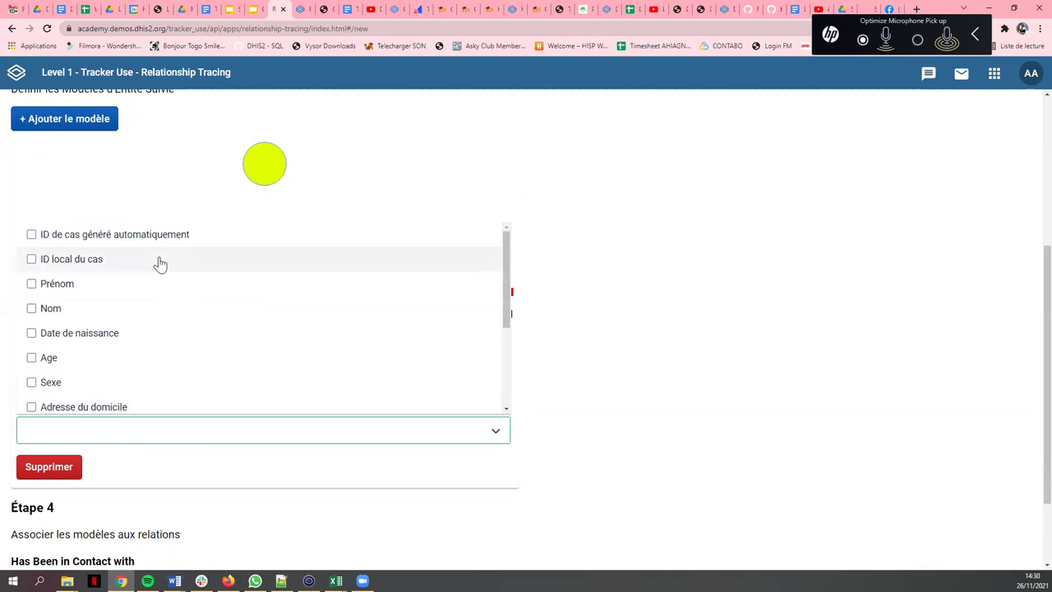
{"action": "left_click", "coordinate": [99, 259]}
{"action": "left_click", "coordinate": [65, 284]}
{"action": "left_click", "coordinate": [64, 310]}
{"action": "left_click", "coordinate": [70, 333]}
{"action": "left_click", "coordinate": [48, 360]}
- Also label nodes with Prénom (parent ou tuteur), Sexe and Adresse du domicile
{"action": "scroll", "coordinate": [77, 361], "scroll_direction": "down", "scroll_amount": 3}
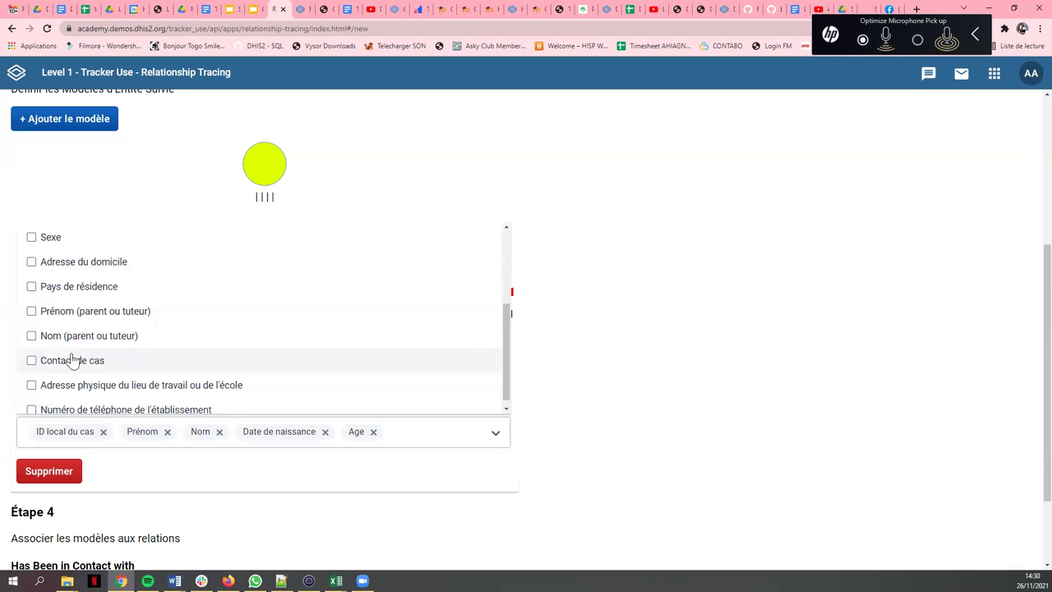
{"action": "left_click", "coordinate": [52, 304]}
{"action": "scroll", "coordinate": [53, 345], "scroll_direction": "up", "scroll_amount": 2}
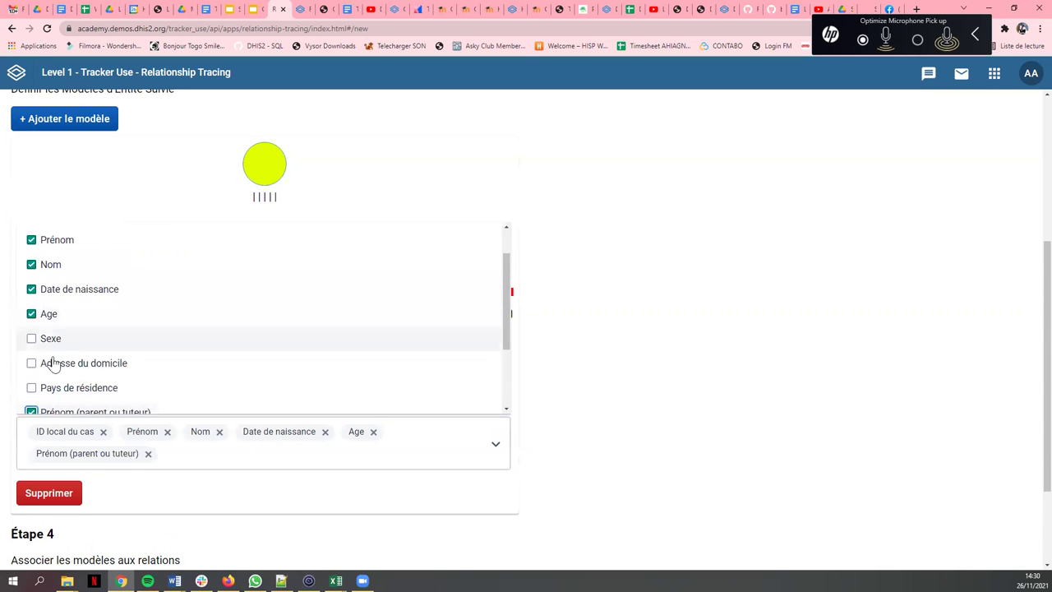
{"action": "left_click", "coordinate": [51, 346]}
{"action": "left_click", "coordinate": [50, 364]}
{"action": "scroll", "coordinate": [180, 373], "scroll_direction": "down", "scroll_amount": 3}
{"action": "left_click", "coordinate": [688, 391]}
{"action": "scroll", "coordinate": [658, 383], "scroll_direction": "down", "scroll_amount": 2}
{"action": "scroll", "coordinate": [573, 376], "scroll_direction": "up", "scroll_amount": 3}
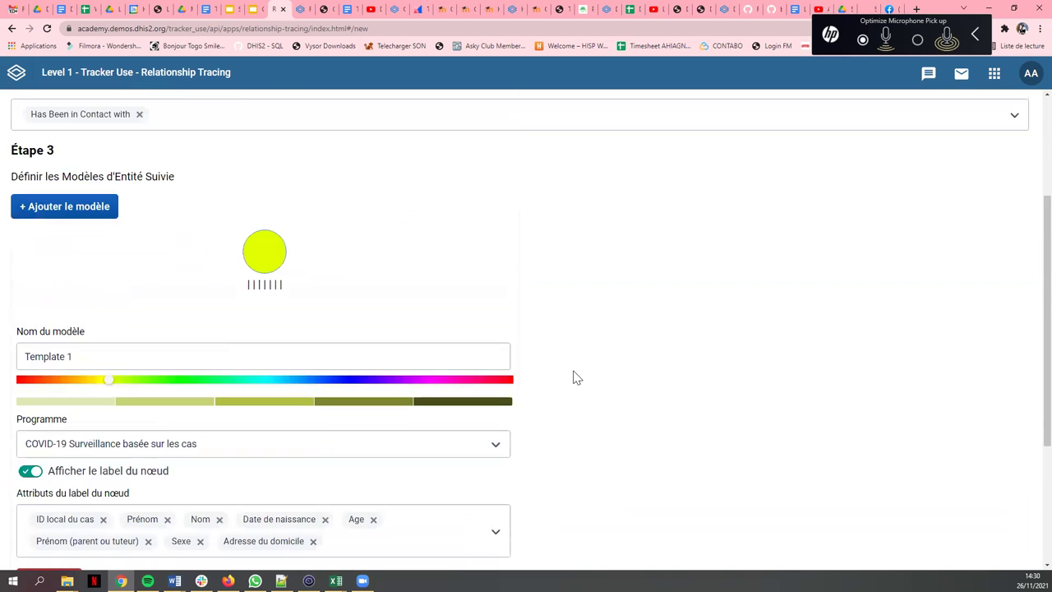
{"action": "scroll", "coordinate": [573, 376], "scroll_direction": "up", "scroll_amount": 1}
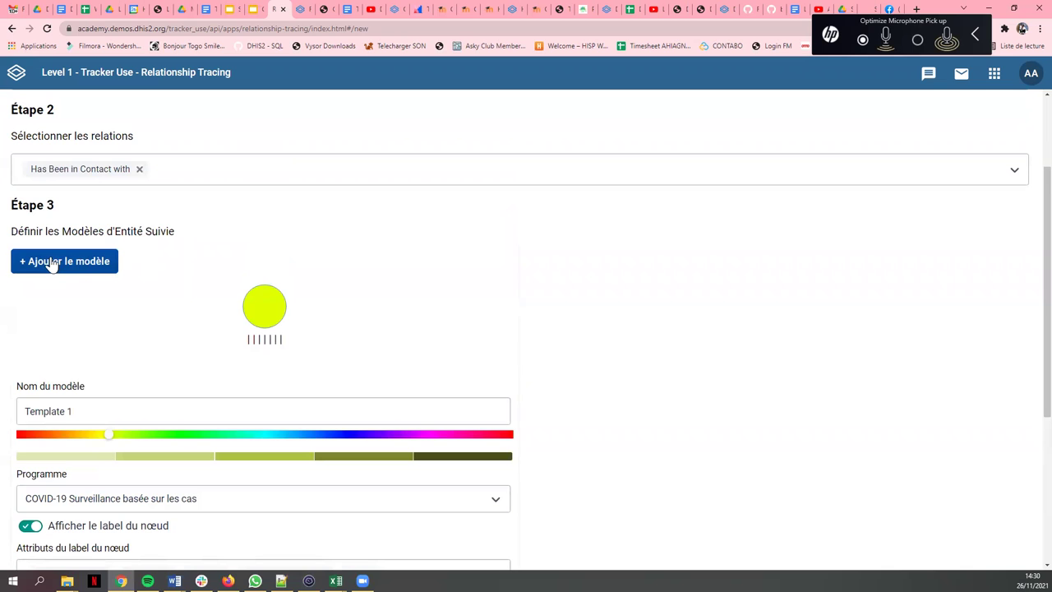
- Add a magenta second template for the COVID-19 Enregistrement et suivi des contacts programme
{"action": "left_click", "coordinate": [52, 263]}
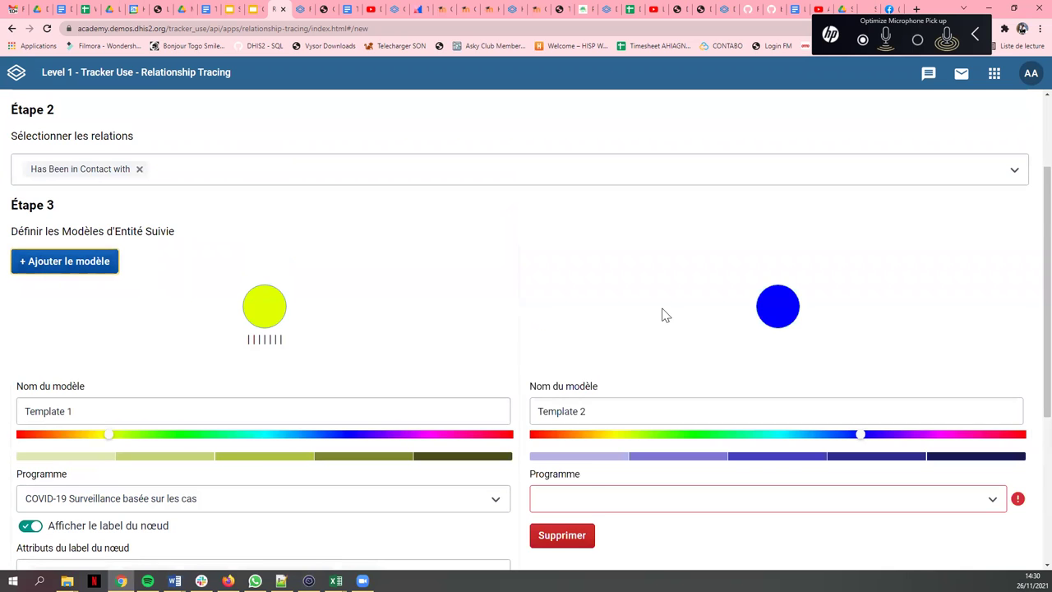
{"action": "scroll", "coordinate": [789, 216], "scroll_direction": "down", "scroll_amount": 2}
{"action": "left_click_drag", "start_coordinate": [862, 326], "coordinate": [935, 335]}
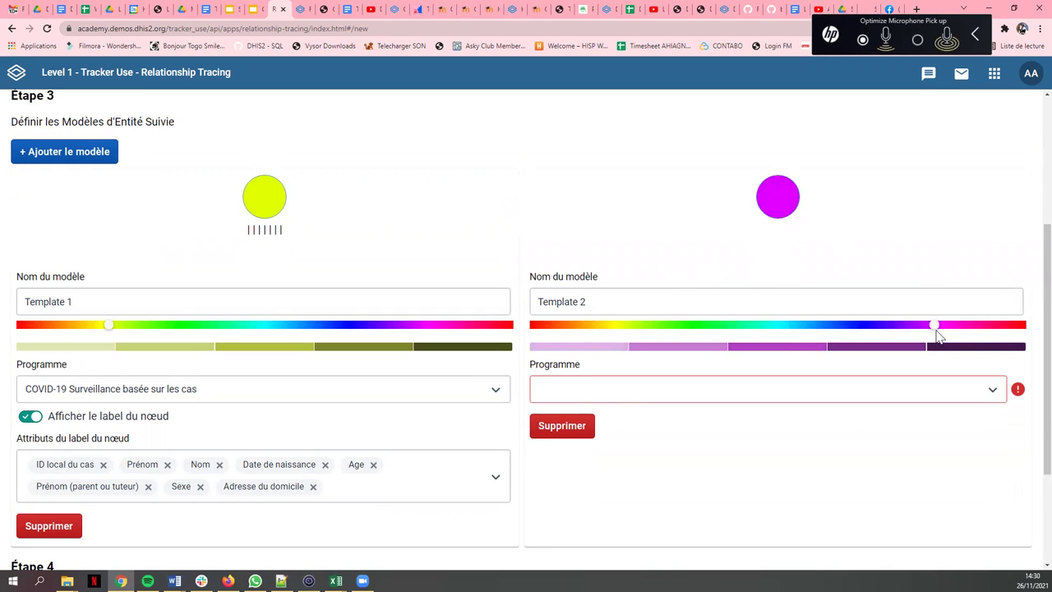
{"action": "left_click", "coordinate": [630, 389]}
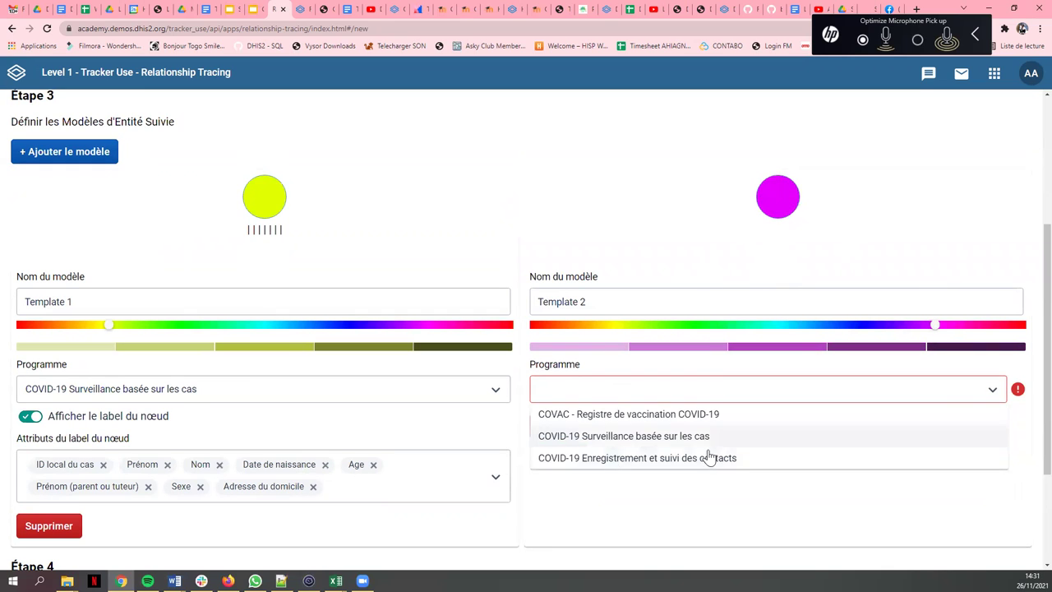
{"action": "left_click", "coordinate": [651, 464]}
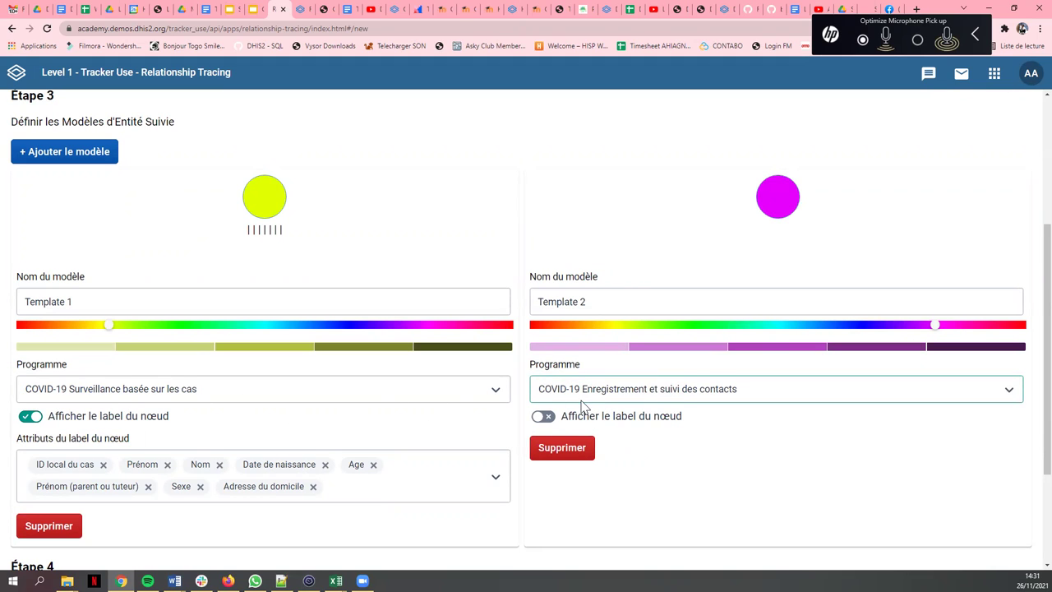
- Label its nodes with Pays de résidence, Date de naissance, Adresse du domicile, ID local du cas and Nom
{"action": "left_click", "coordinate": [544, 418]}
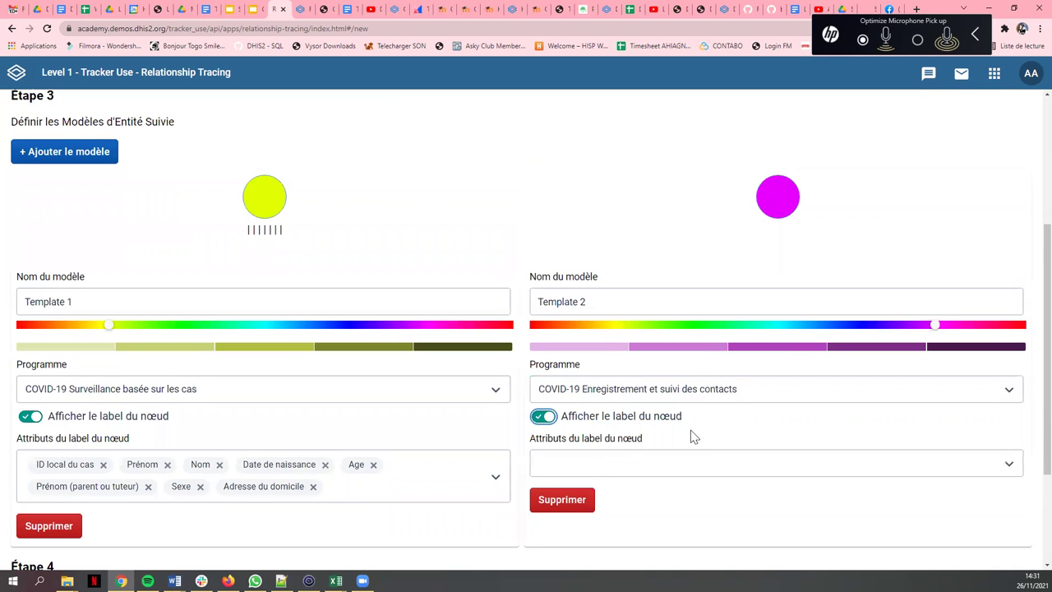
{"action": "scroll", "coordinate": [691, 438], "scroll_direction": "down", "scroll_amount": 1}
{"action": "left_click", "coordinate": [615, 350]}
{"action": "left_click", "coordinate": [627, 401]}
{"action": "left_click", "coordinate": [593, 433]}
{"action": "left_click", "coordinate": [595, 481]}
{"action": "left_click", "coordinate": [613, 504]}
{"action": "scroll", "coordinate": [575, 498], "scroll_direction": "down", "scroll_amount": 1}
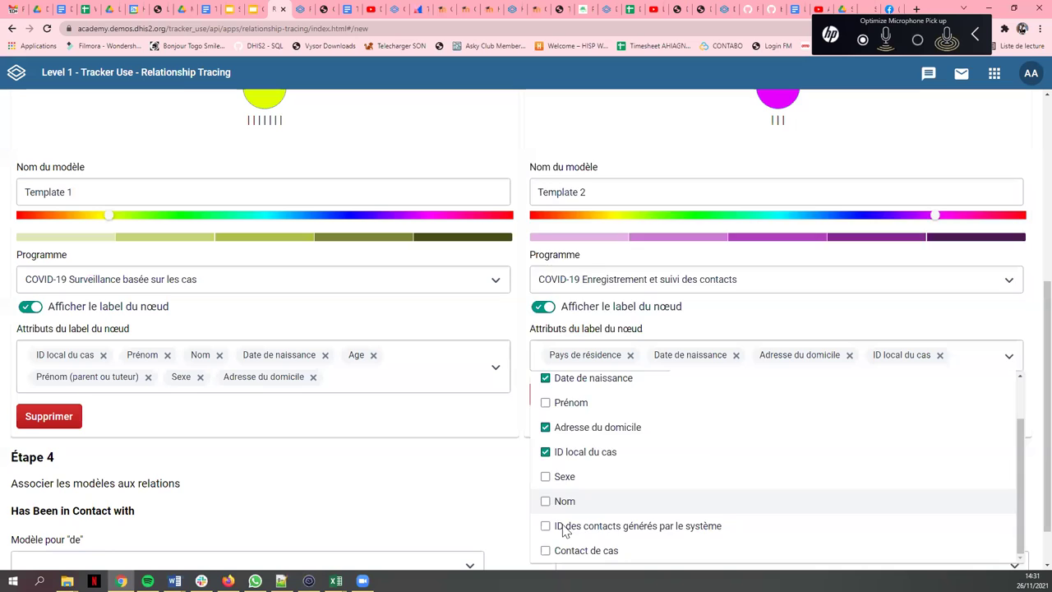
{"action": "left_click", "coordinate": [567, 501]}
{"action": "scroll", "coordinate": [559, 453], "scroll_direction": "down", "scroll_amount": 1}
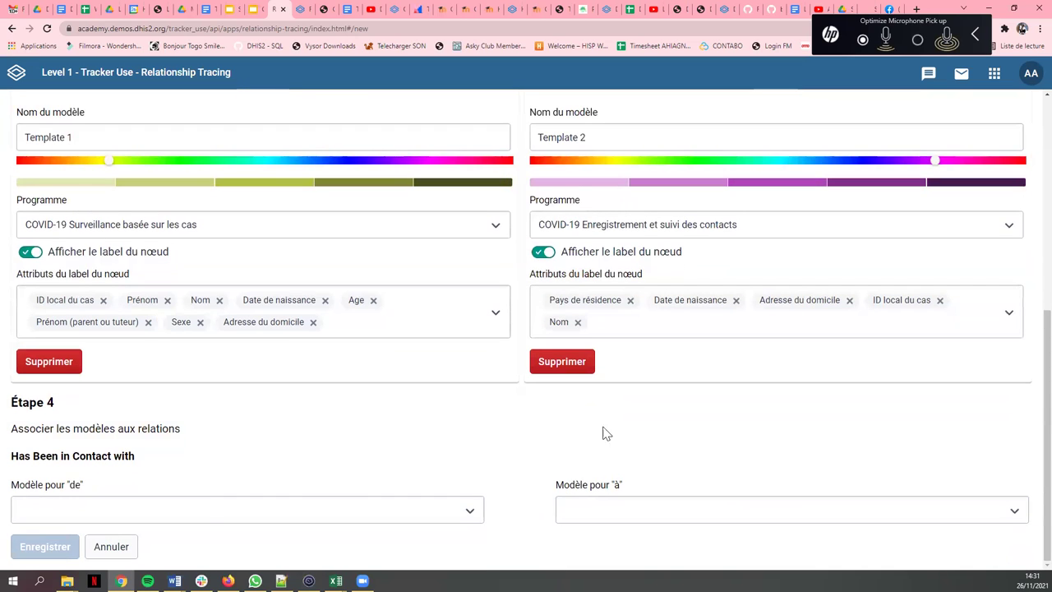
- Rename the templates to 'Cas' and 'Cas contact'
{"action": "left_click", "coordinate": [209, 503]}
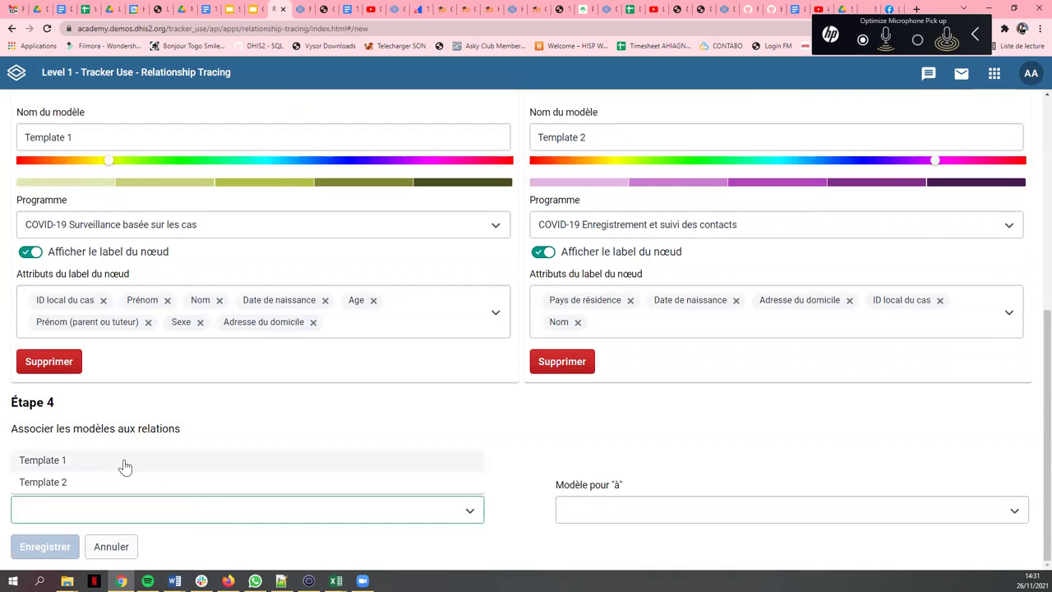
{"action": "left_click", "coordinate": [327, 433]}
{"action": "scroll", "coordinate": [329, 432], "scroll_direction": "up", "scroll_amount": 1}
{"action": "scroll", "coordinate": [308, 461], "scroll_direction": "down", "scroll_amount": 1}
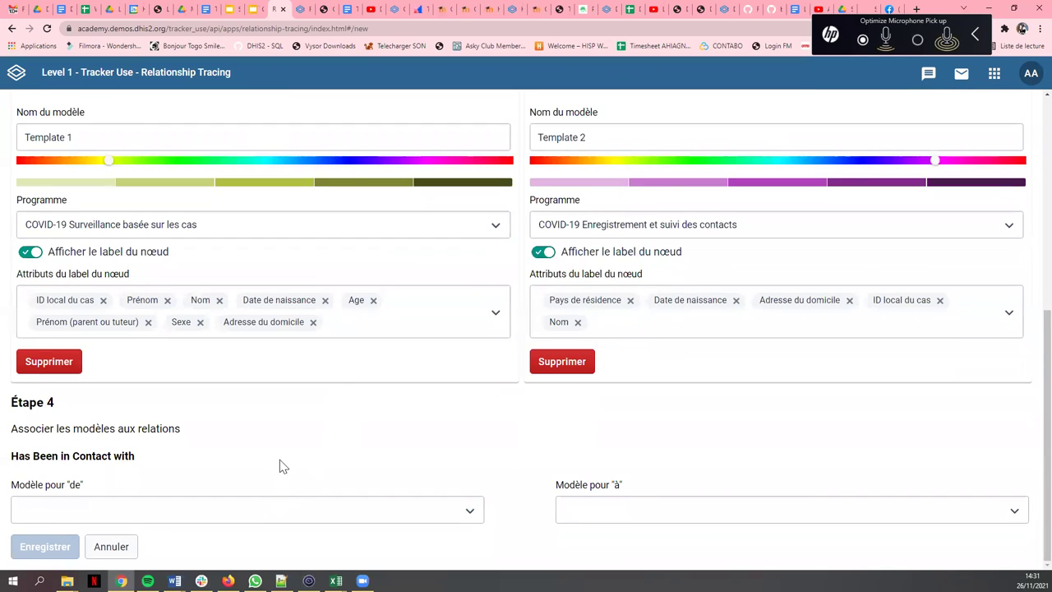
{"action": "scroll", "coordinate": [280, 466], "scroll_direction": "up", "scroll_amount": 2}
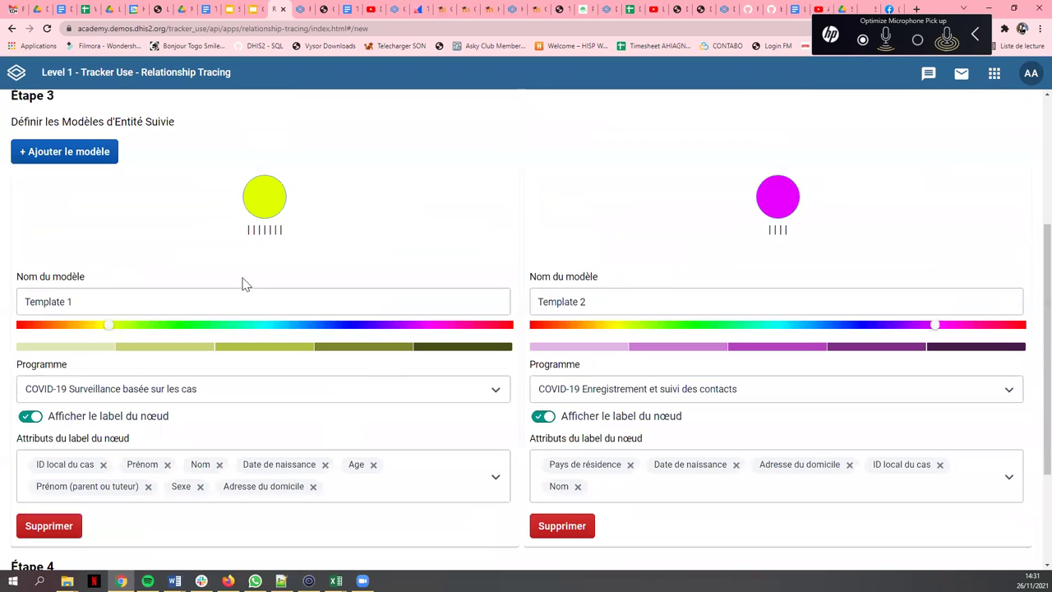
{"action": "left_click_drag", "start_coordinate": [86, 310], "coordinate": [21, 305]}
{"action": "type", "text": "Cas"}
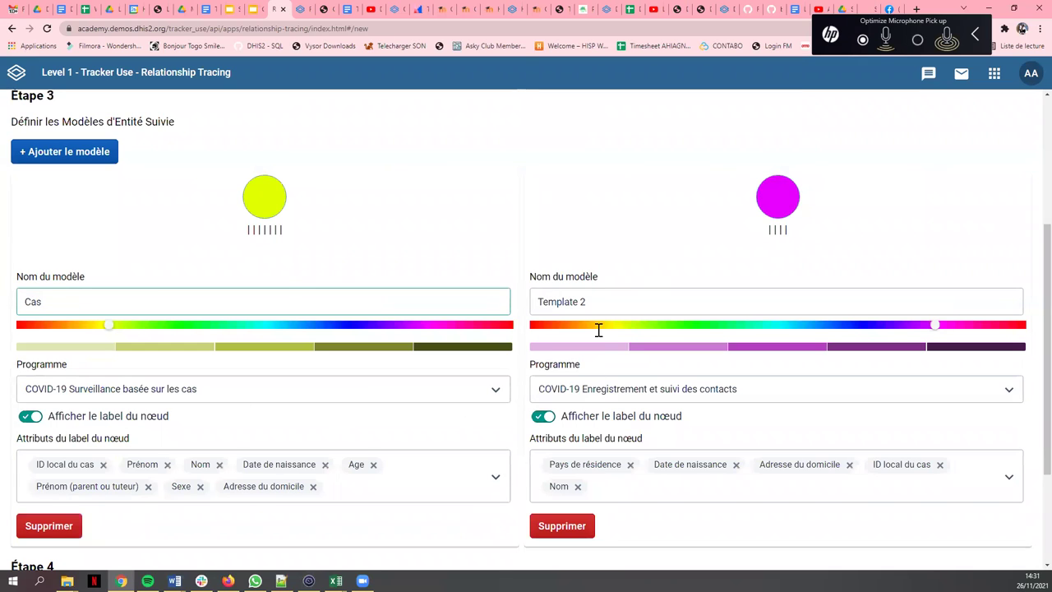
{"action": "left_click_drag", "start_coordinate": [620, 300], "coordinate": [280, 283]}
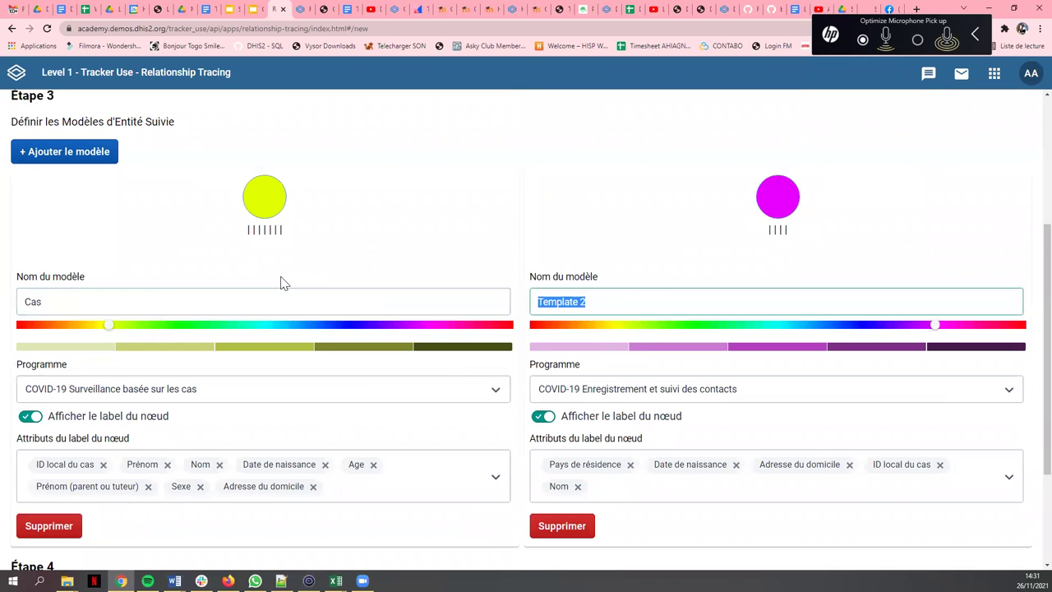
{"action": "type", "text": "Cas contact"}
- Map the relationship from the Cas model ('de') to the Cas contact model ('à'), and untick 'Masquer les instances sans relations'
{"action": "scroll", "coordinate": [138, 499], "scroll_direction": "down", "scroll_amount": 2}
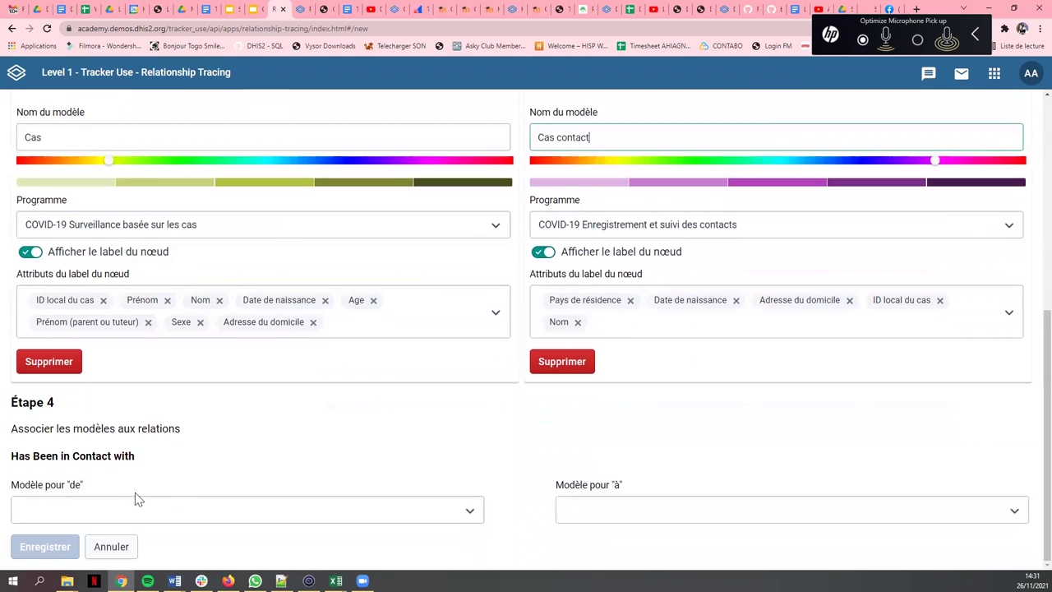
{"action": "left_click", "coordinate": [119, 516]}
{"action": "left_click", "coordinate": [63, 462]}
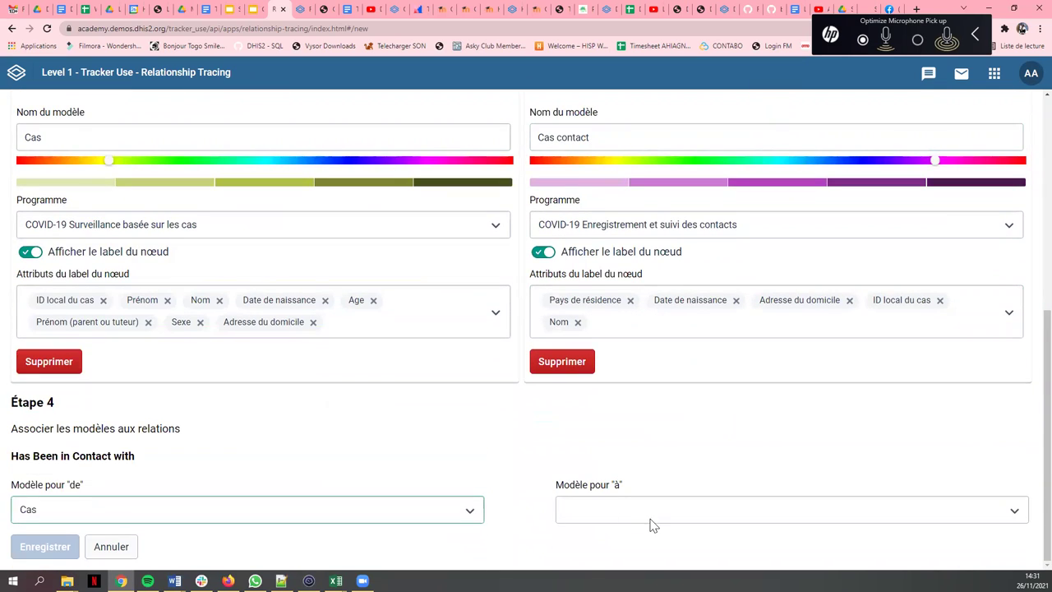
{"action": "left_click", "coordinate": [617, 510]}
{"action": "left_click", "coordinate": [614, 479]}
{"action": "scroll", "coordinate": [296, 485], "scroll_direction": "down", "scroll_amount": 1}
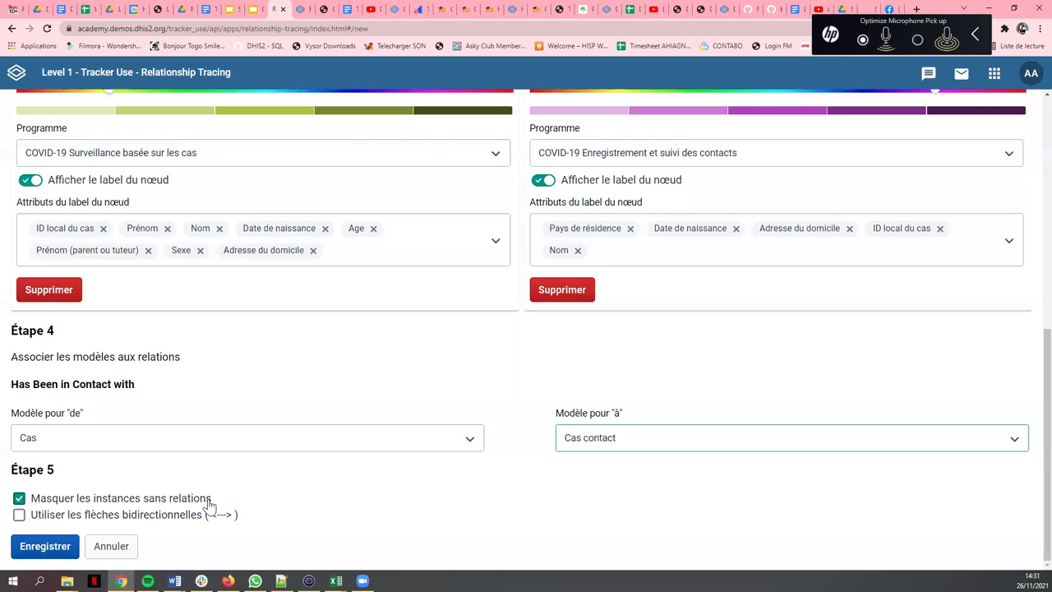
{"action": "left_click", "coordinate": [64, 502]}
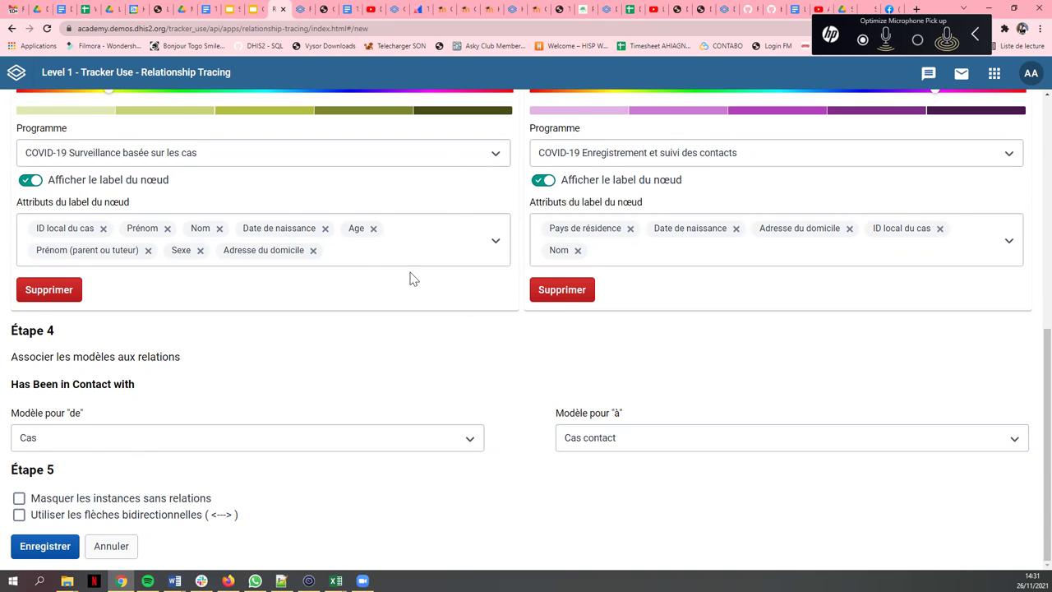
{"action": "scroll", "coordinate": [364, 287], "scroll_direction": "up", "scroll_amount": 5}
{"action": "scroll", "coordinate": [235, 423], "scroll_direction": "down", "scroll_amount": 4}
{"action": "scroll", "coordinate": [96, 538], "scroll_direction": "down", "scroll_amount": 2}
- Save the visualisation, set the enrolment start date to 01/09/2021 and update the graph
{"action": "left_click", "coordinate": [82, 544]}
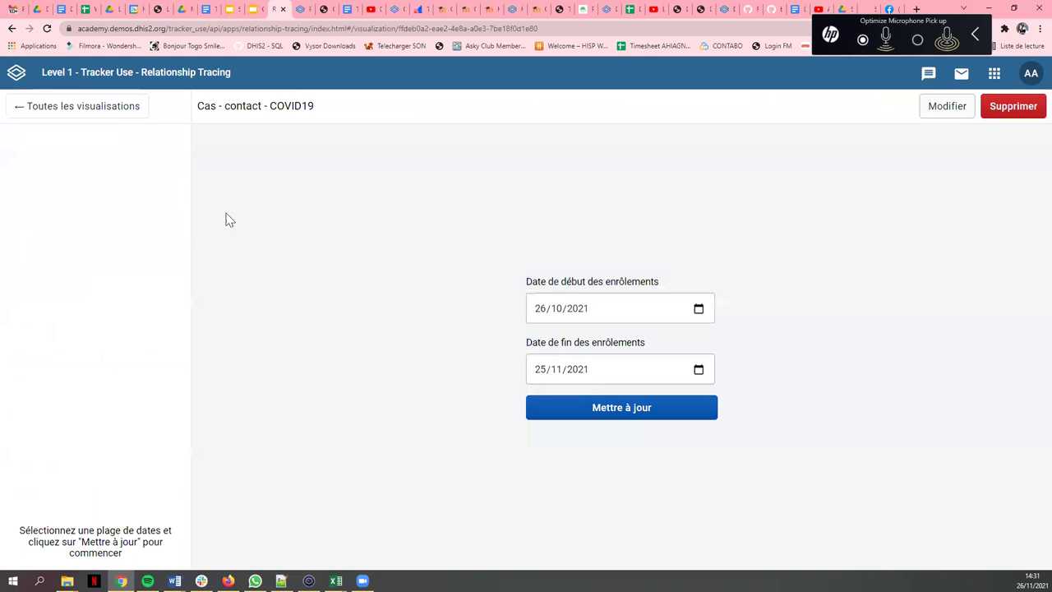
{"action": "left_click", "coordinate": [639, 313]}
{"action": "left_click", "coordinate": [700, 311]}
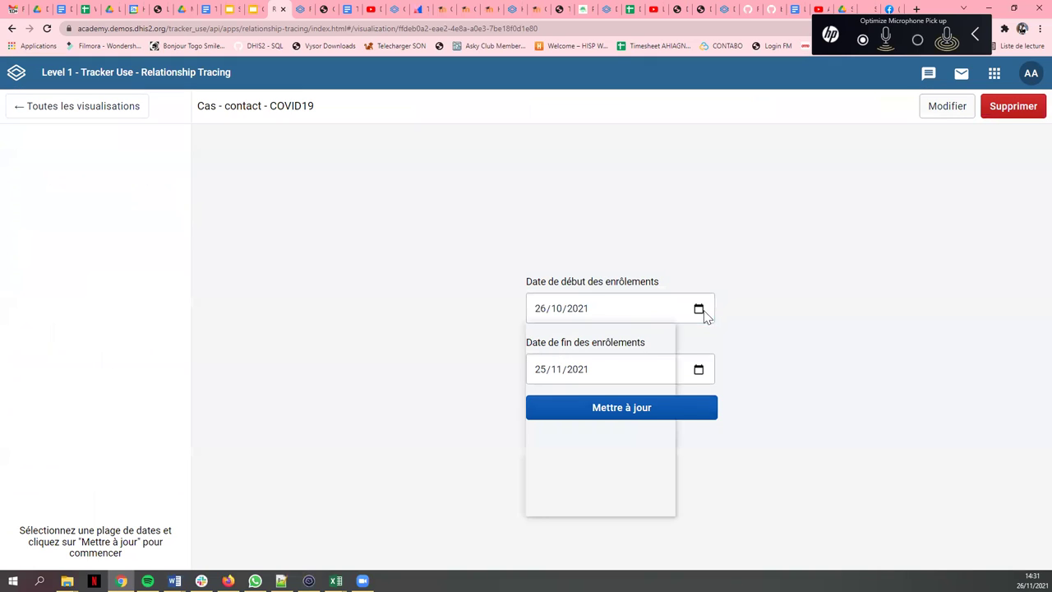
{"action": "left_click", "coordinate": [570, 340]}
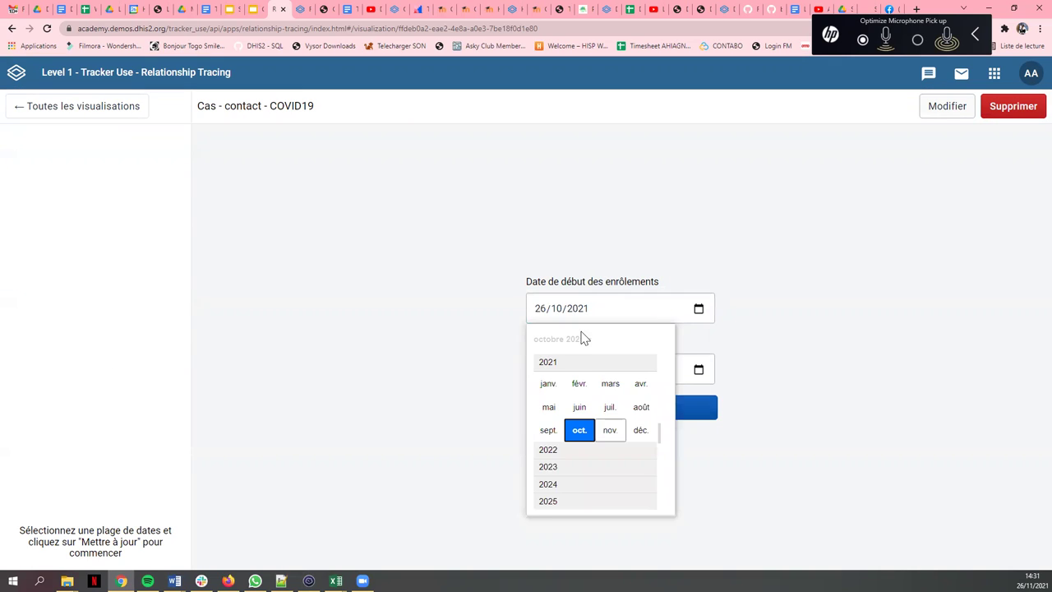
{"action": "left_click", "coordinate": [559, 435]}
{"action": "left_click", "coordinate": [582, 384]}
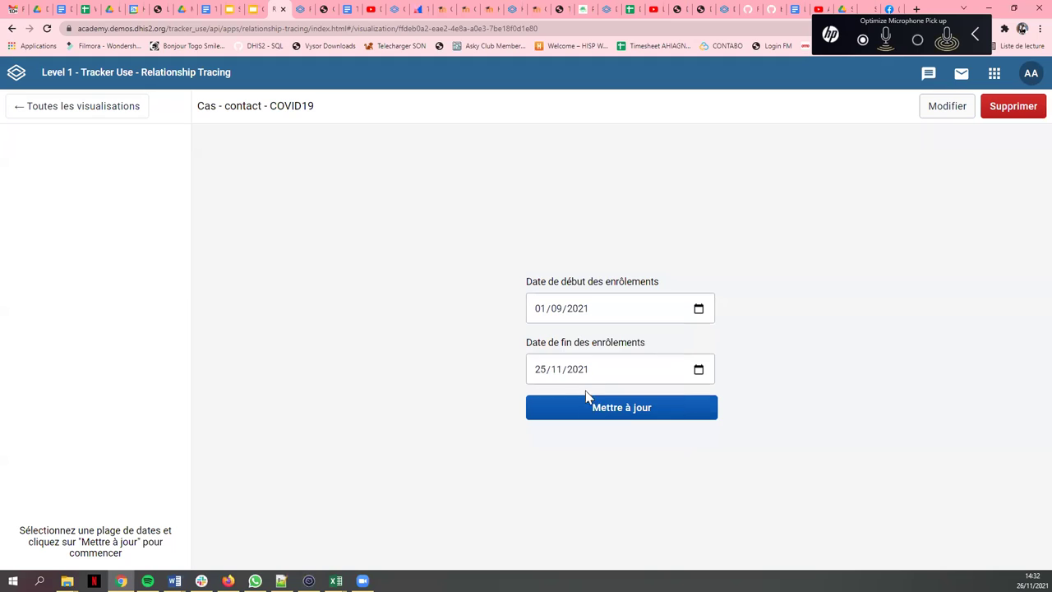
{"action": "left_click", "coordinate": [653, 411]}
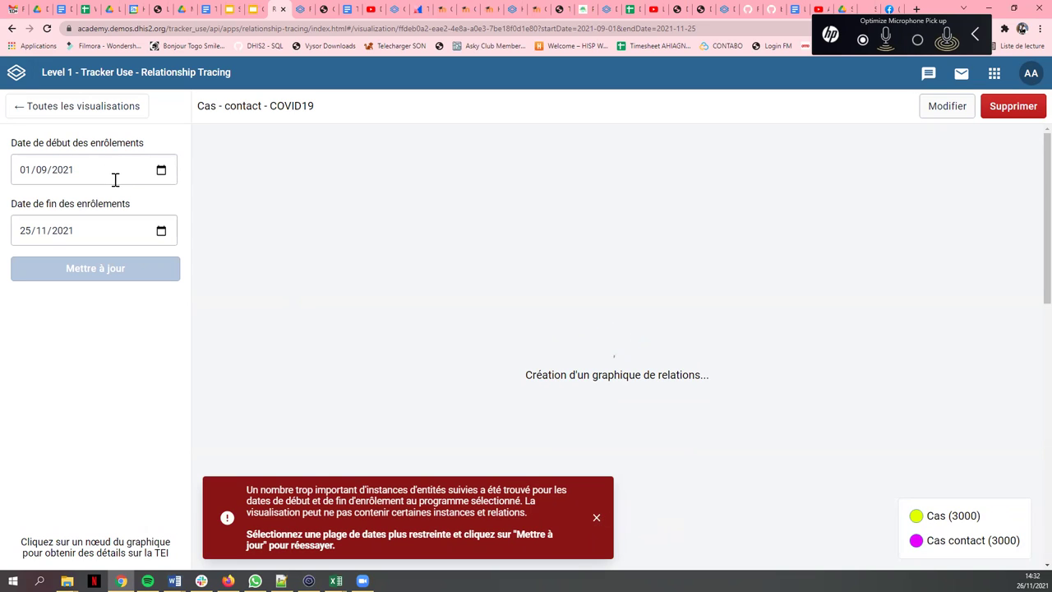
- Reload the Cas - contact - COVID19 page, open and close the start-date calendar, and dismiss the too-many-instances warning
{"action": "left_click", "coordinate": [47, 28]}
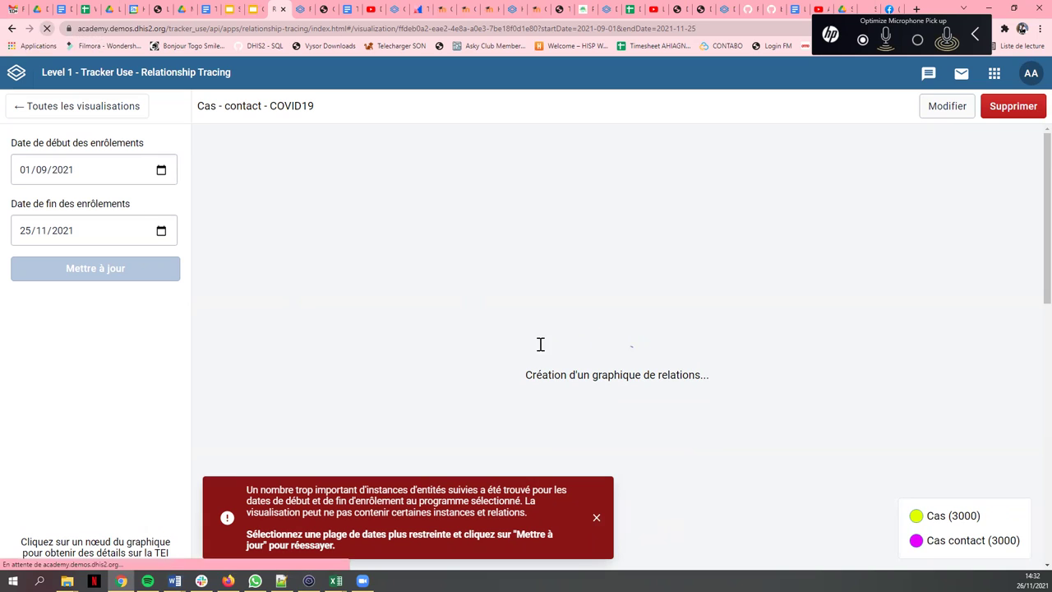
{"action": "left_click", "coordinate": [134, 162]}
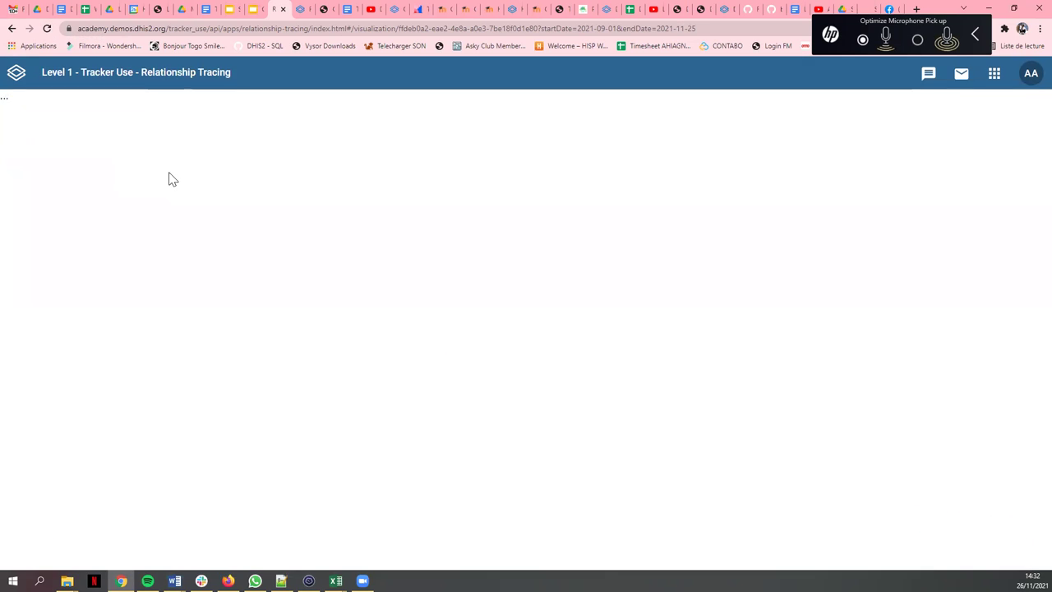
{"action": "left_click", "coordinate": [110, 173]}
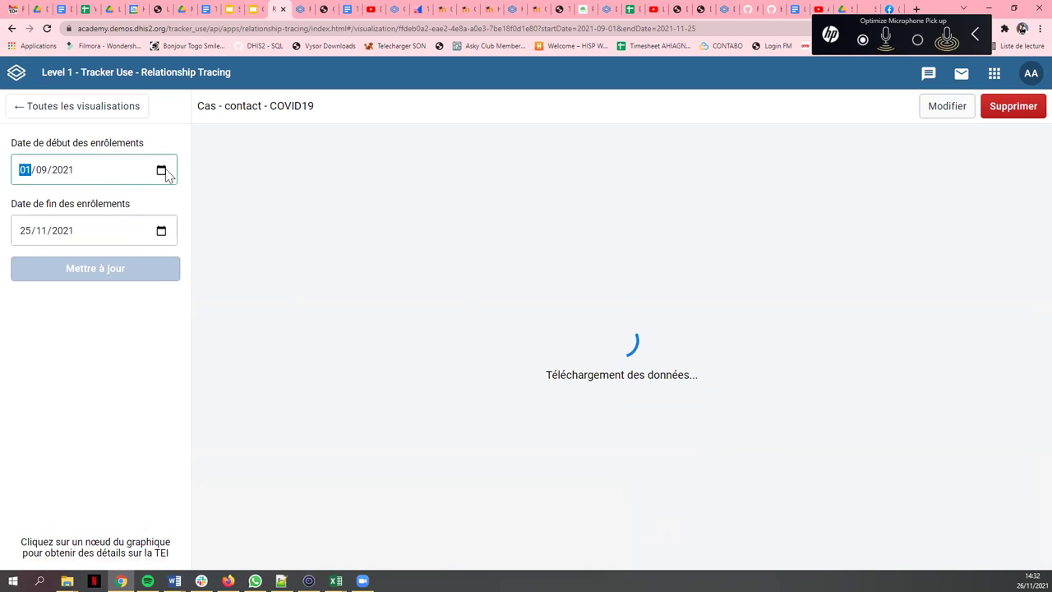
{"action": "left_click", "coordinate": [164, 173]}
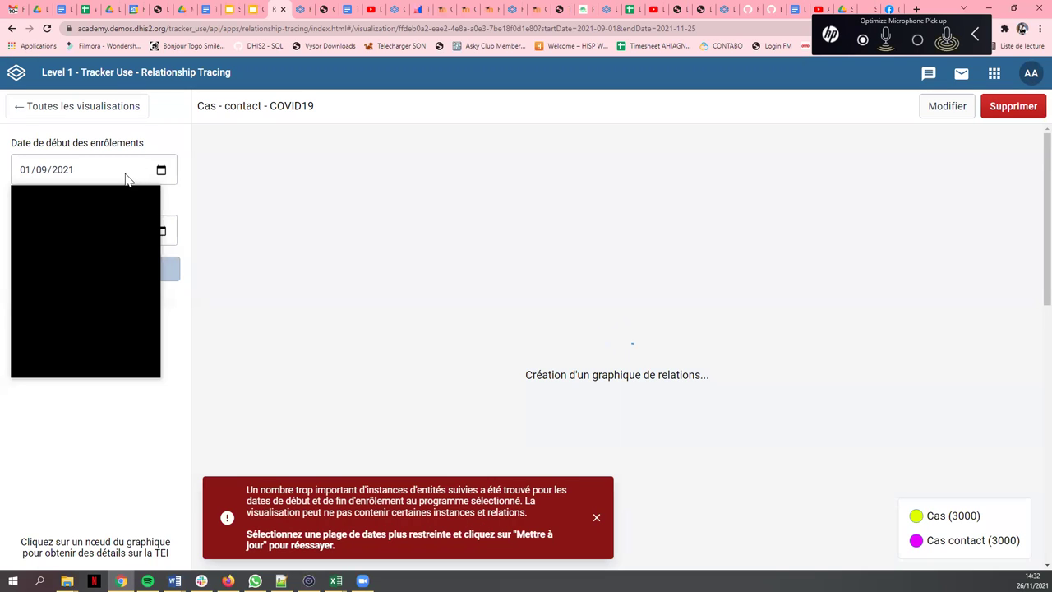
{"action": "left_click", "coordinate": [219, 400]}
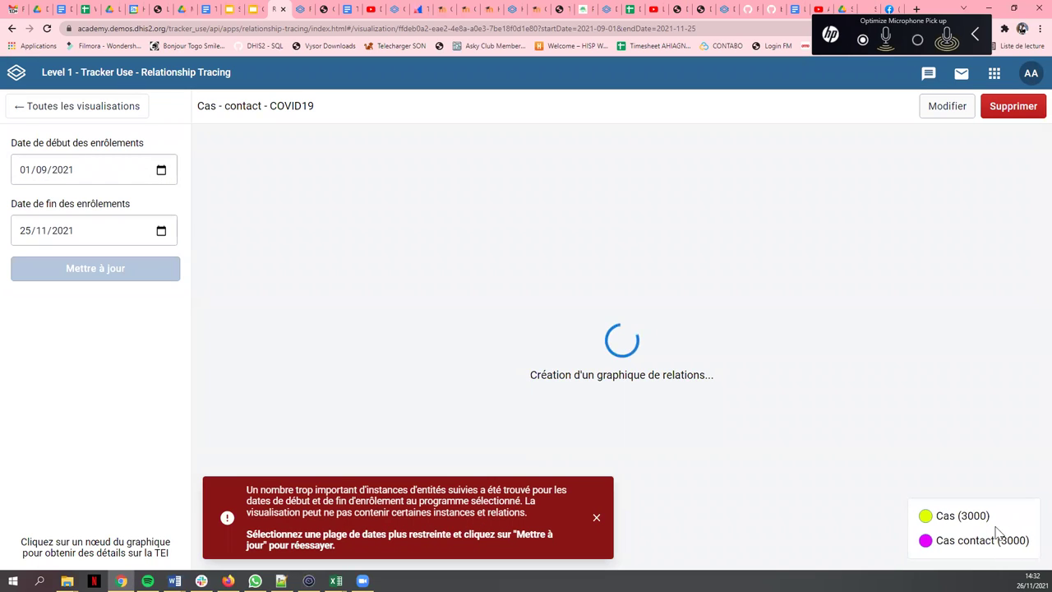
{"action": "left_click", "coordinate": [597, 521]}
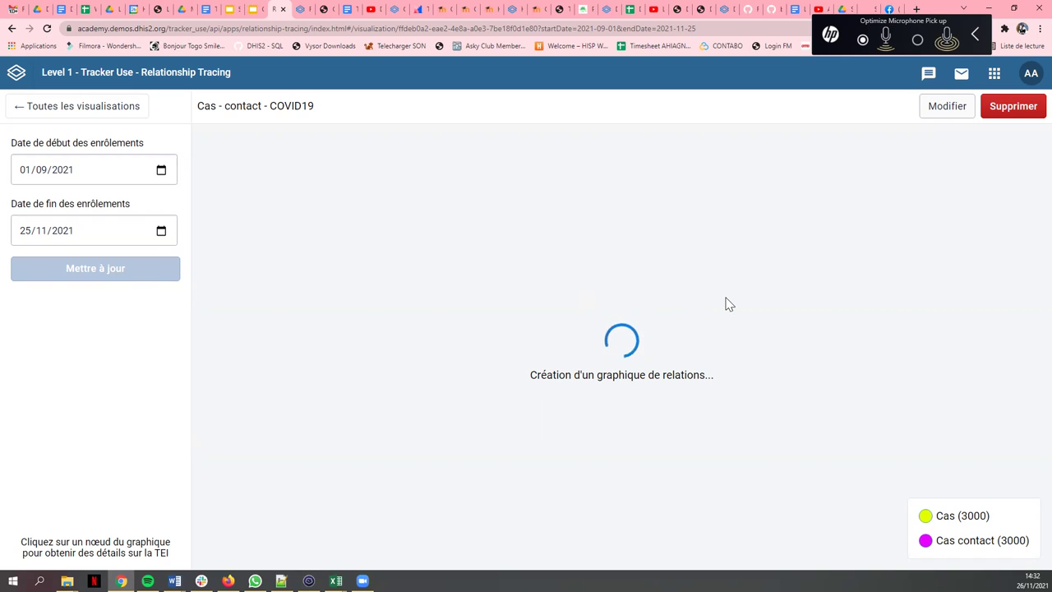
- Return to all saved visualisations and reload the list
{"action": "left_click", "coordinate": [22, 112]}
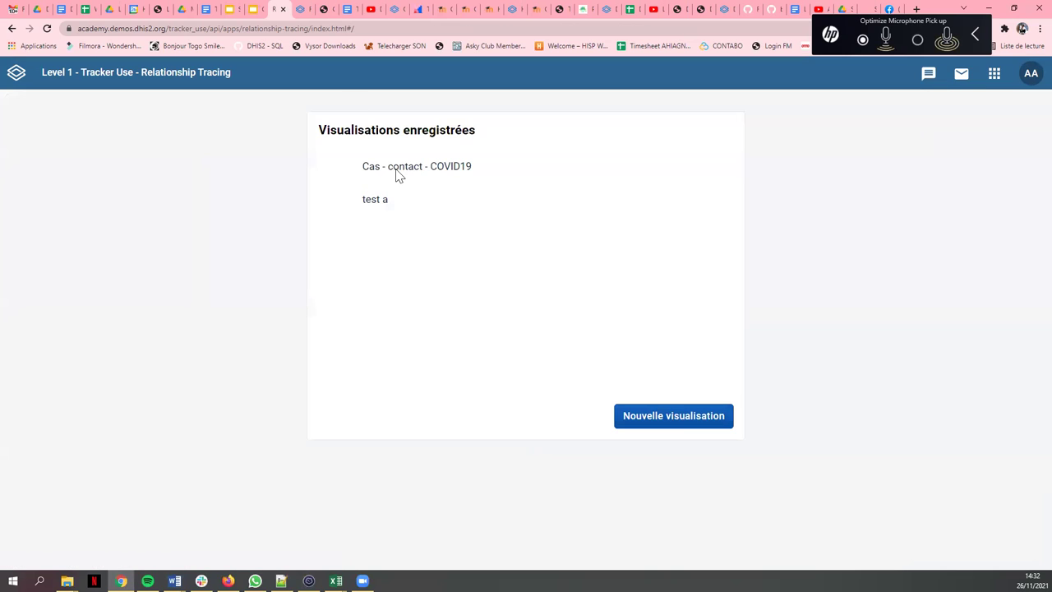
{"action": "left_click", "coordinate": [995, 76]}
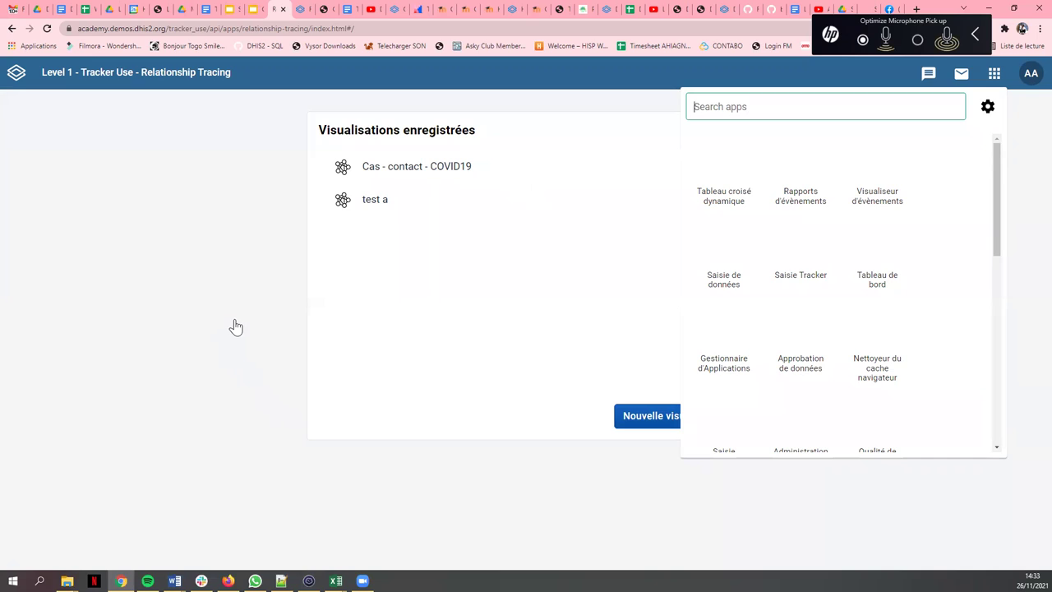
{"action": "left_click", "coordinate": [225, 288]}
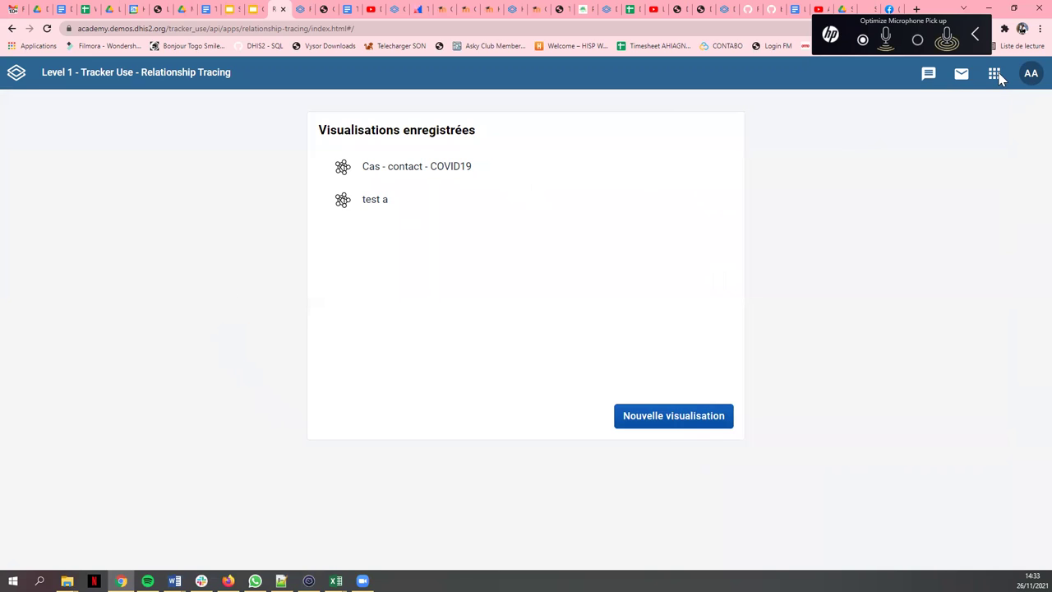
{"action": "left_click", "coordinate": [47, 28]}
- Open the 'test a' graph, hide the person's record details, and go to the DHIS2 home dashboard
{"action": "left_click", "coordinate": [345, 216]}
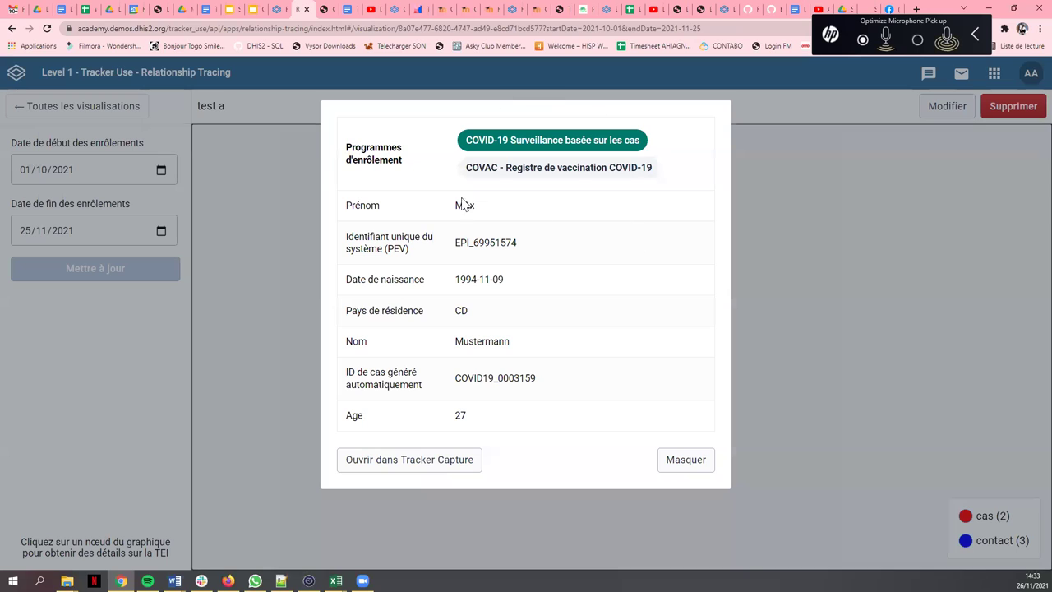
{"action": "left_click", "coordinate": [260, 195]}
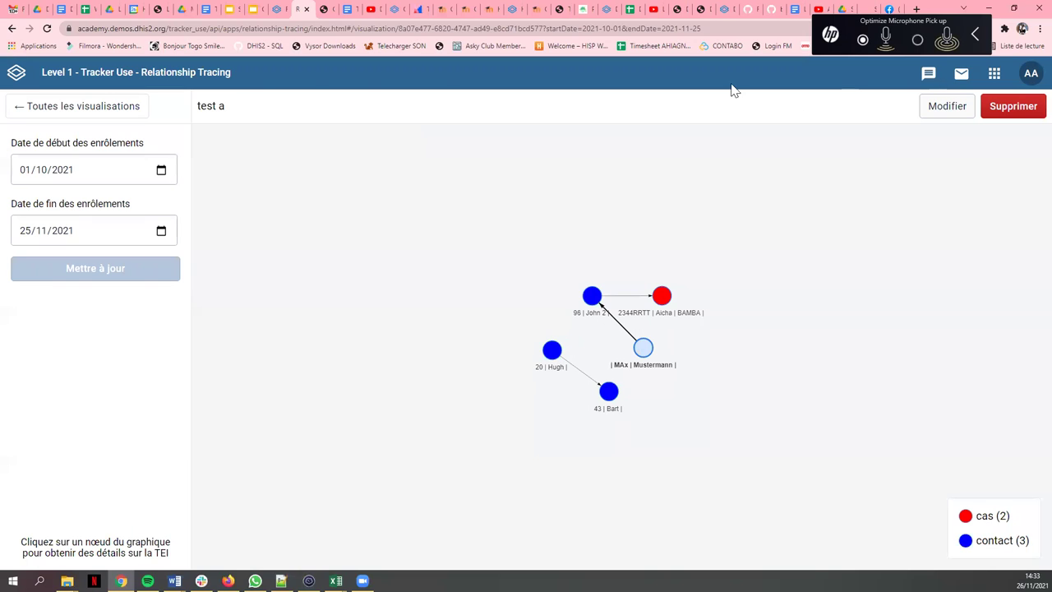
{"action": "left_click", "coordinate": [16, 79]}
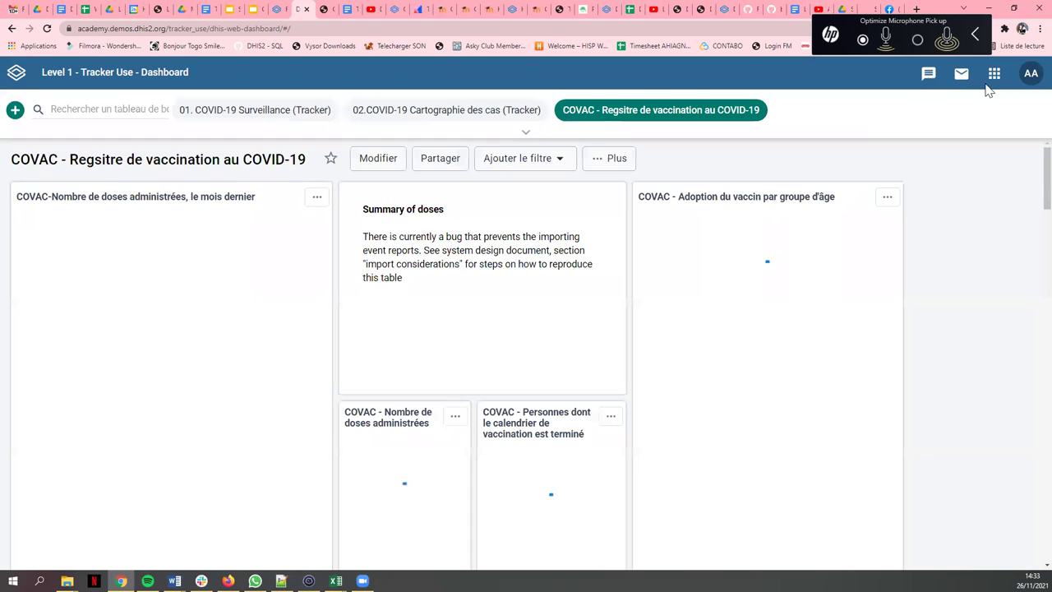
- Launch Pass Sanitaire from the bottom of the DHIS2 apps list
{"action": "left_click", "coordinate": [995, 73]}
{"action": "scroll", "coordinate": [817, 238], "scroll_direction": "down", "scroll_amount": 3}
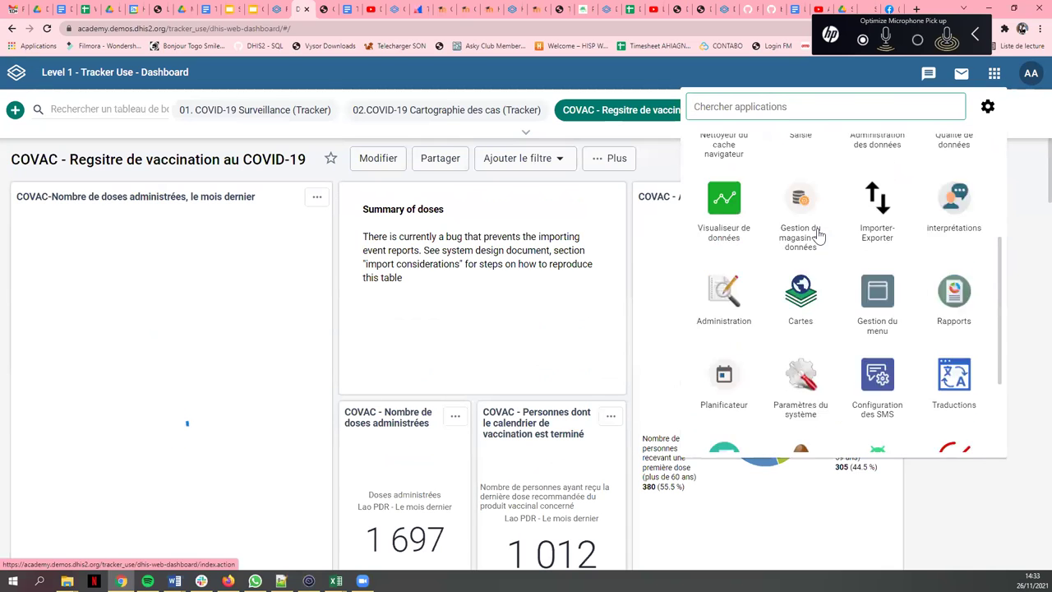
{"action": "scroll", "coordinate": [974, 333], "scroll_direction": "down", "scroll_amount": 2}
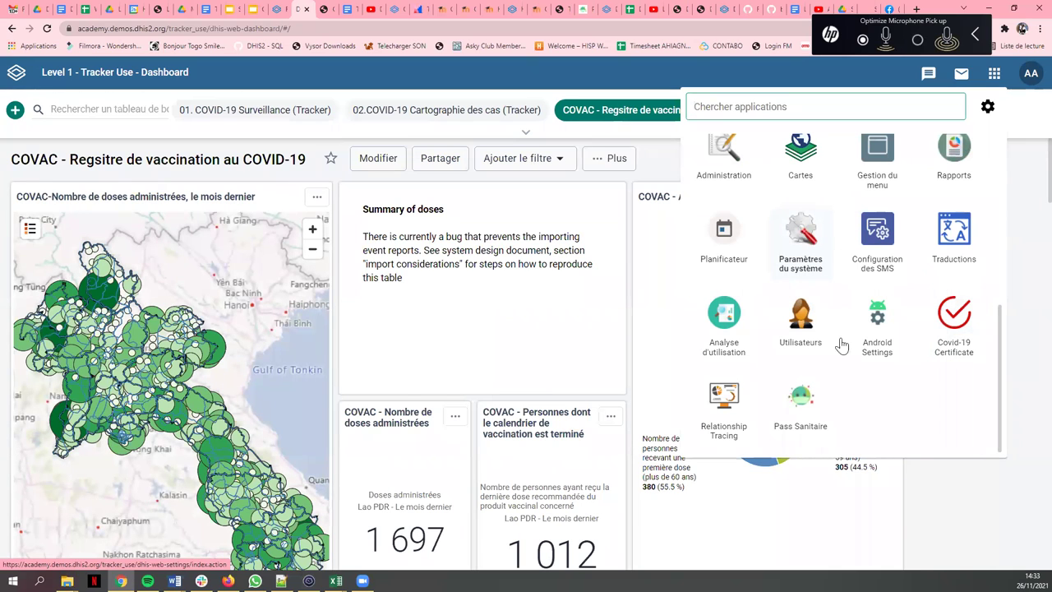
{"action": "left_click", "coordinate": [803, 407]}
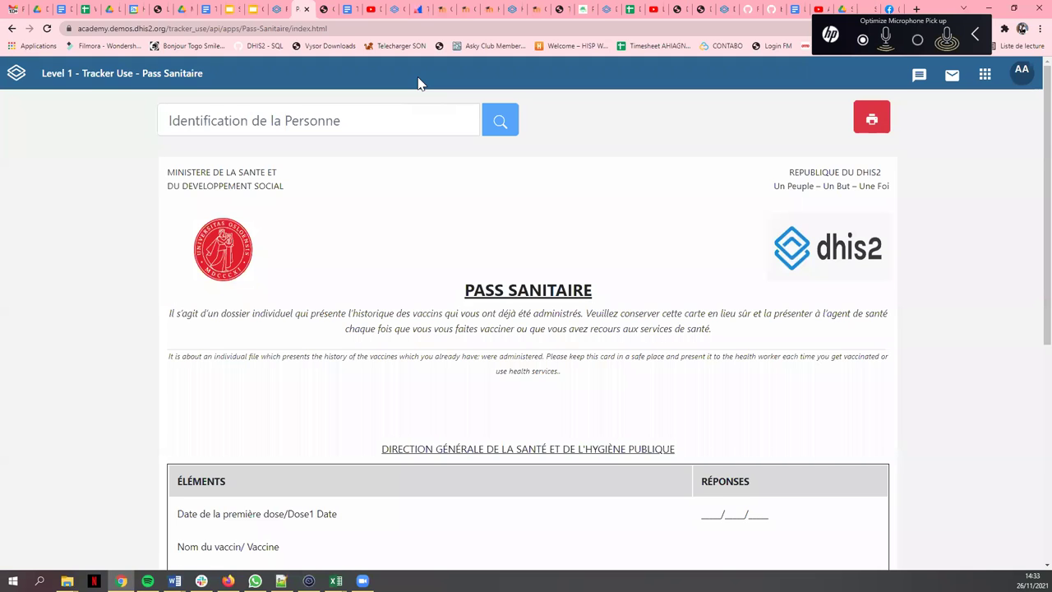
- Scroll the blank Pass Sanitaire form and select its French introduction paragraph
{"action": "scroll", "coordinate": [460, 206], "scroll_direction": "down", "scroll_amount": 5}
{"action": "scroll", "coordinate": [440, 200], "scroll_direction": "up", "scroll_amount": 1}
{"action": "scroll", "coordinate": [440, 200], "scroll_direction": "up", "scroll_amount": 5}
{"action": "left_click_drag", "start_coordinate": [171, 319], "coordinate": [705, 333]}
{"action": "left_click", "coordinate": [728, 337]}
{"action": "triple_click", "coordinate": [164, 324]}
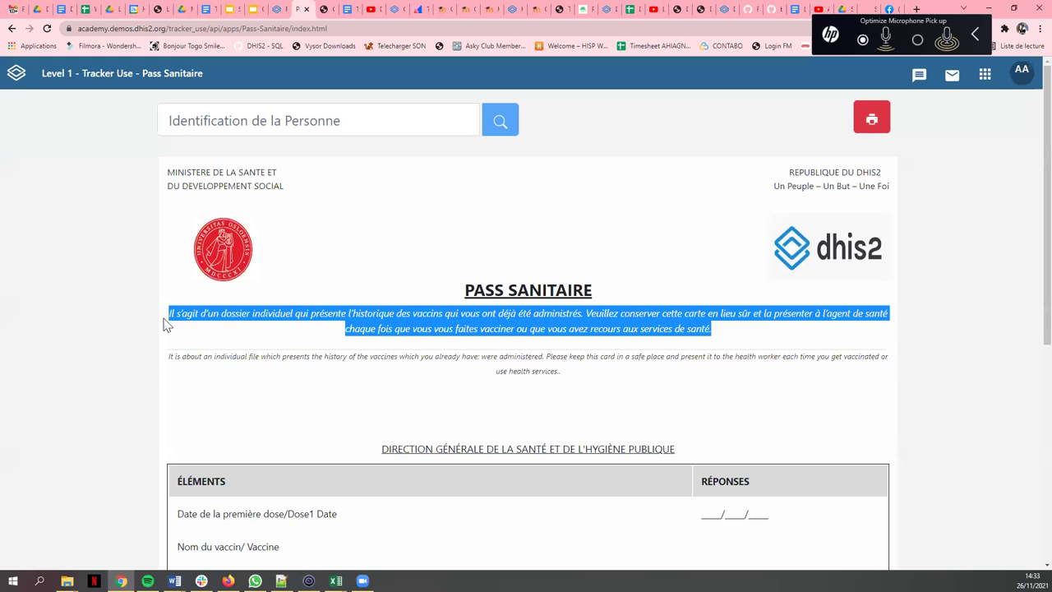
- Look over the vaccine table, then return to the Relationship Tracing browser tab
{"action": "scroll", "coordinate": [518, 263], "scroll_direction": "down", "scroll_amount": 2}
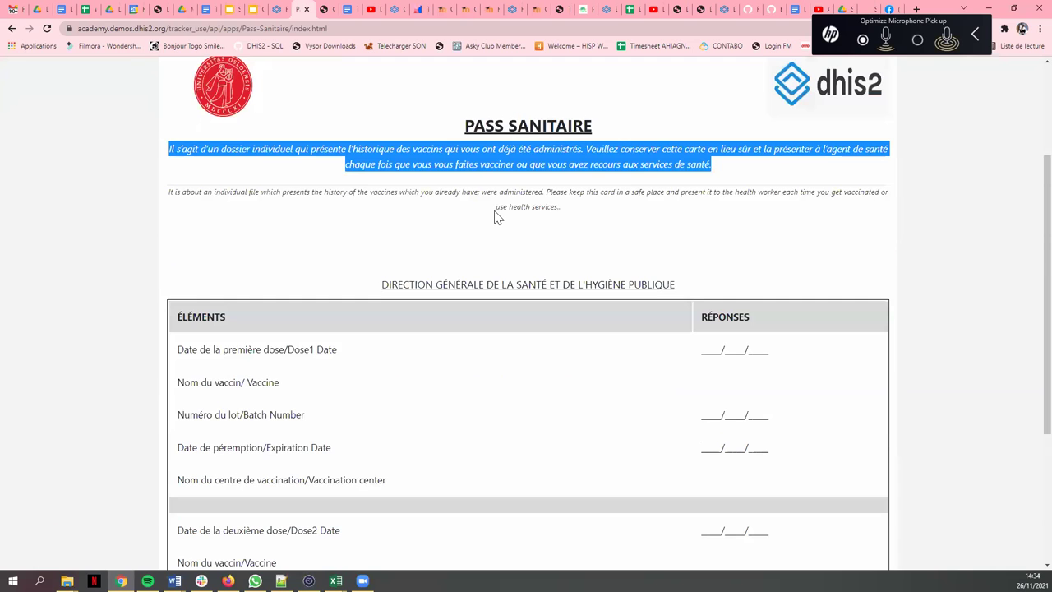
{"action": "scroll", "coordinate": [494, 210], "scroll_direction": "up", "scroll_amount": 1}
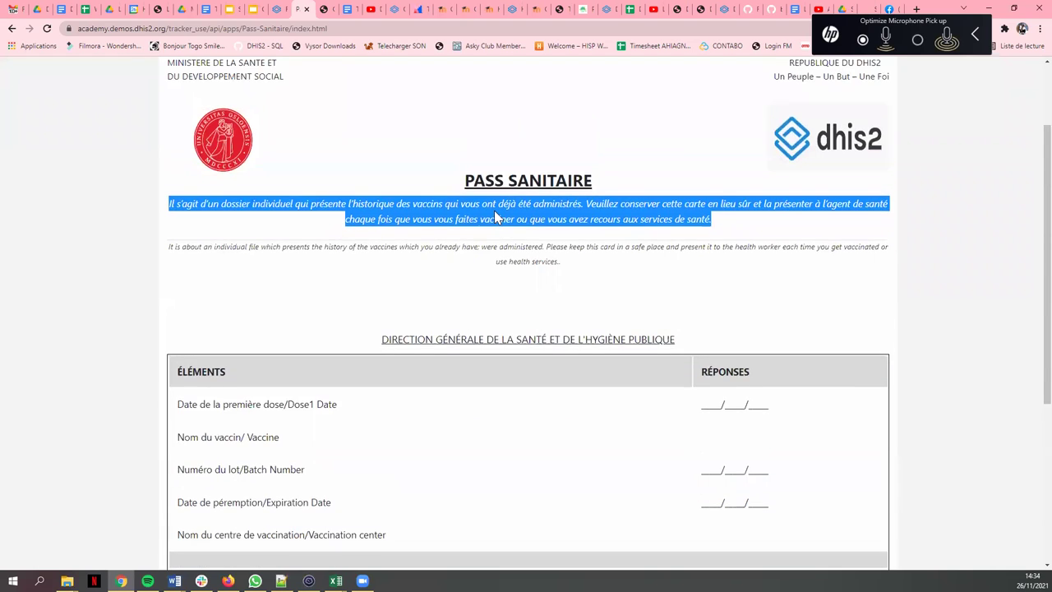
{"action": "scroll", "coordinate": [494, 210], "scroll_direction": "down", "scroll_amount": 3}
{"action": "scroll", "coordinate": [530, 313], "scroll_direction": "up", "scroll_amount": 3}
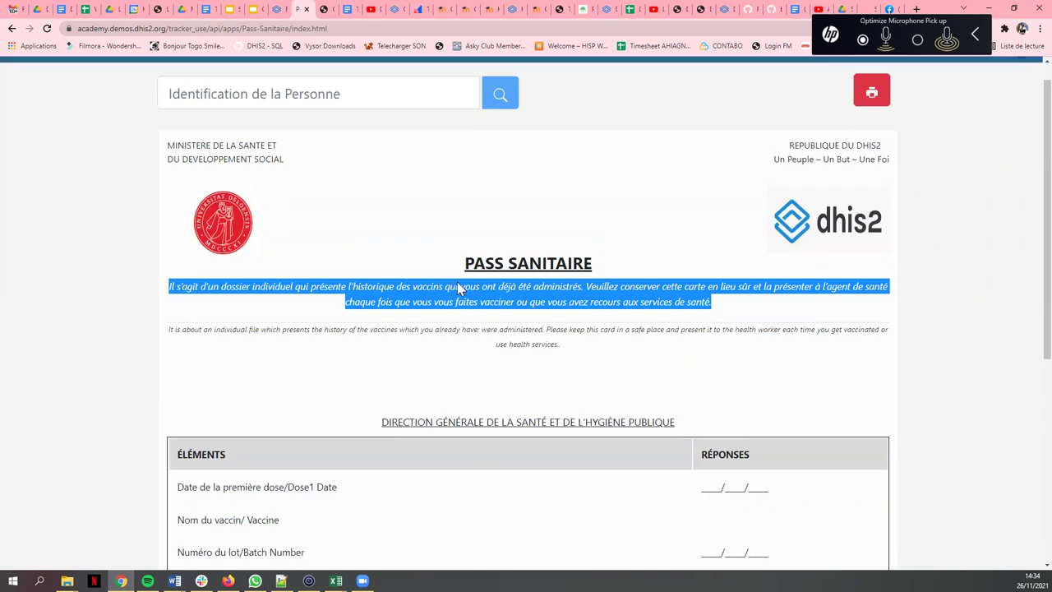
{"action": "scroll", "coordinate": [457, 282], "scroll_direction": "up", "scroll_amount": 1}
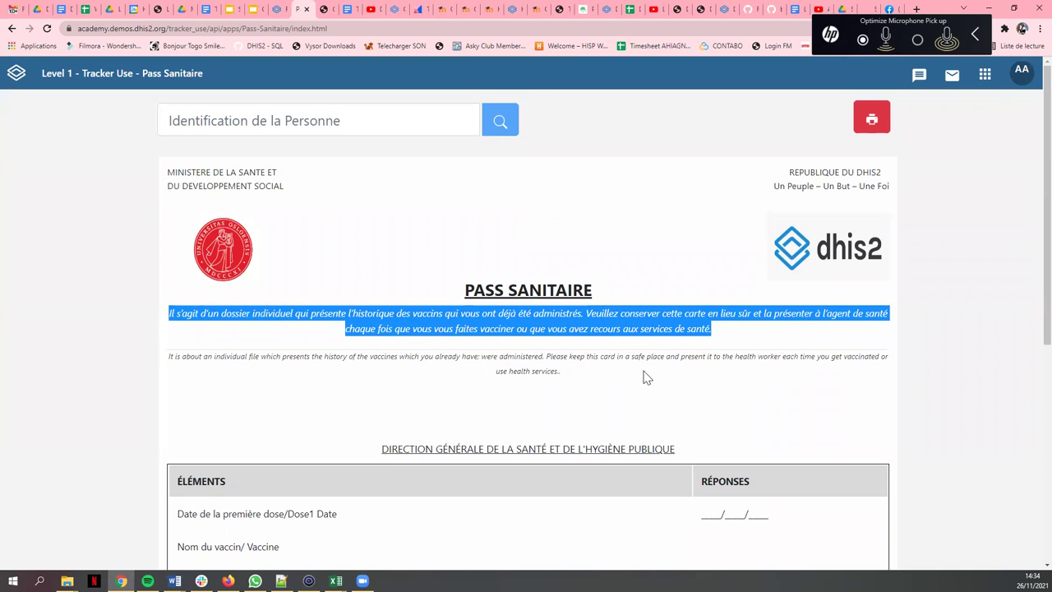
{"action": "left_click", "coordinate": [274, 9]}
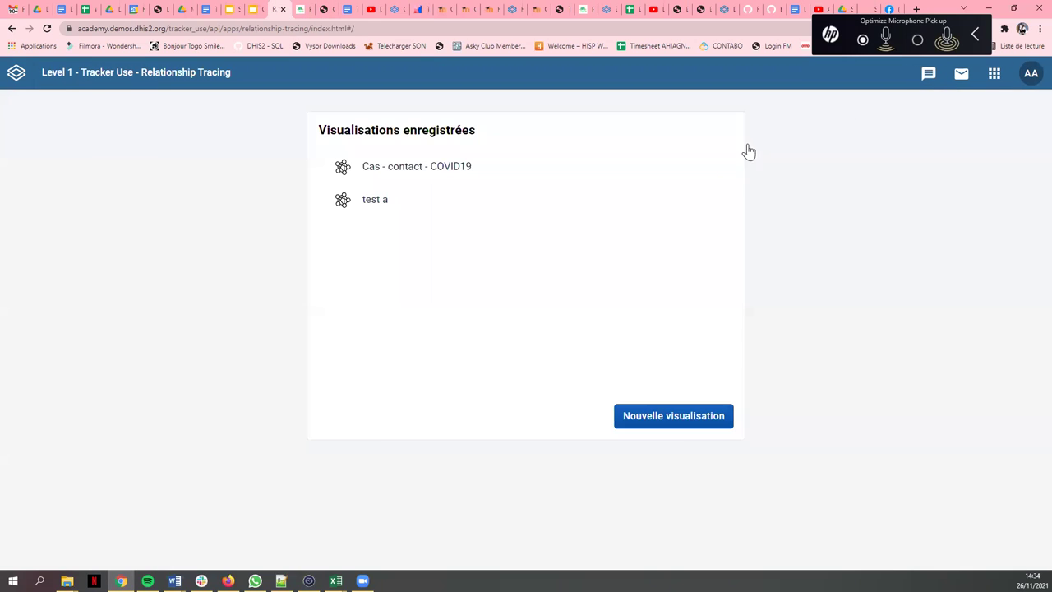
- Launch Tracker Capture and open a COVAC client's record
{"action": "left_click", "coordinate": [993, 74]}
{"action": "scroll", "coordinate": [800, 235], "scroll_direction": "down", "scroll_amount": 1}
{"action": "left_click", "coordinate": [801, 230]}
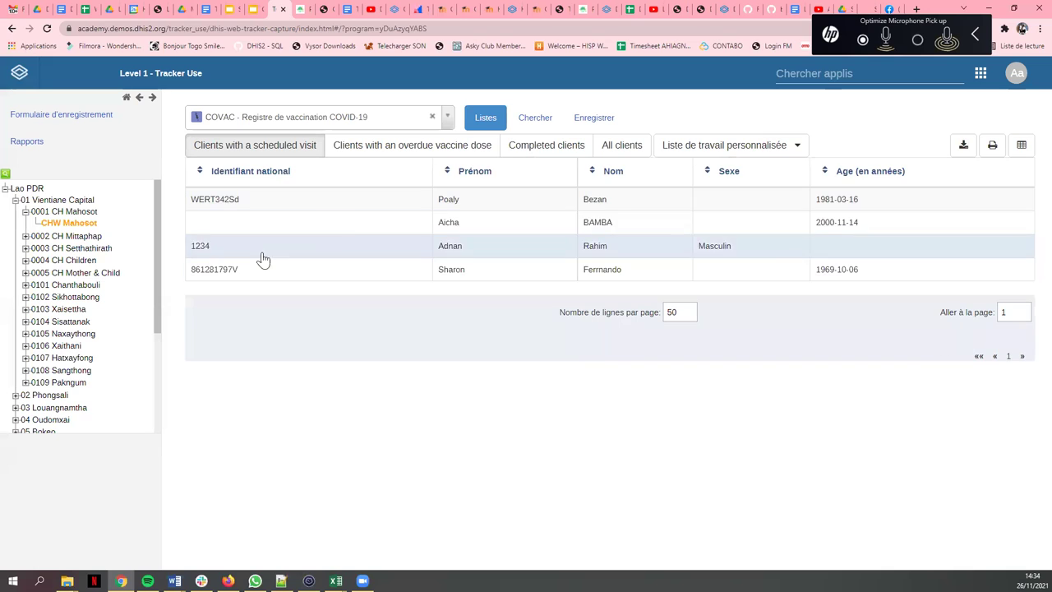
{"action": "left_click", "coordinate": [543, 278]}
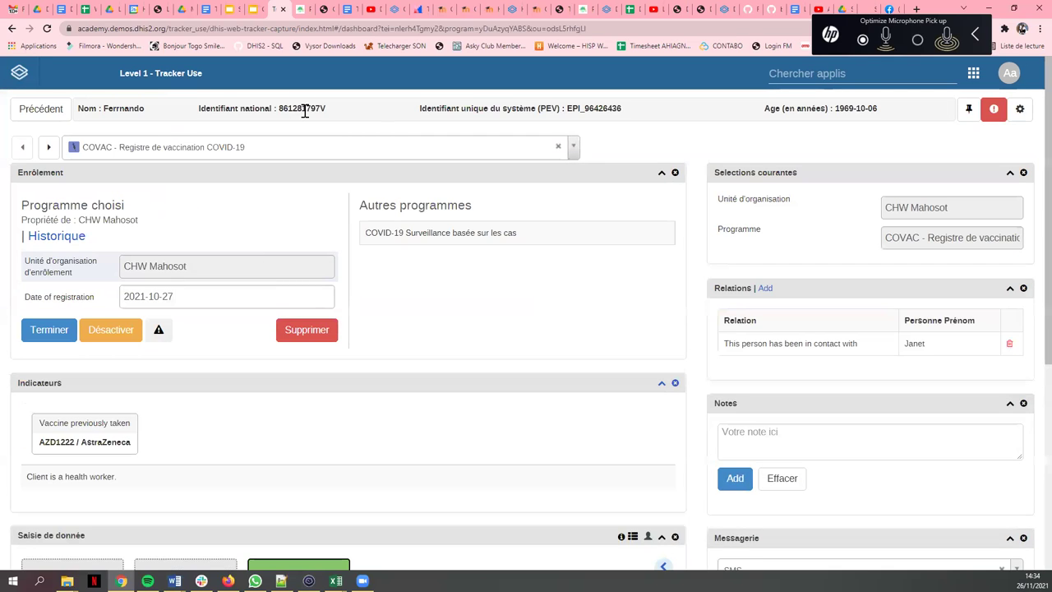
- Select the client's national ID and place the cursor in the Pass Sanitaire 'Identification de la Personne' field
{"action": "double_click", "coordinate": [302, 111]}
{"action": "key", "text": "ctrl+c"}
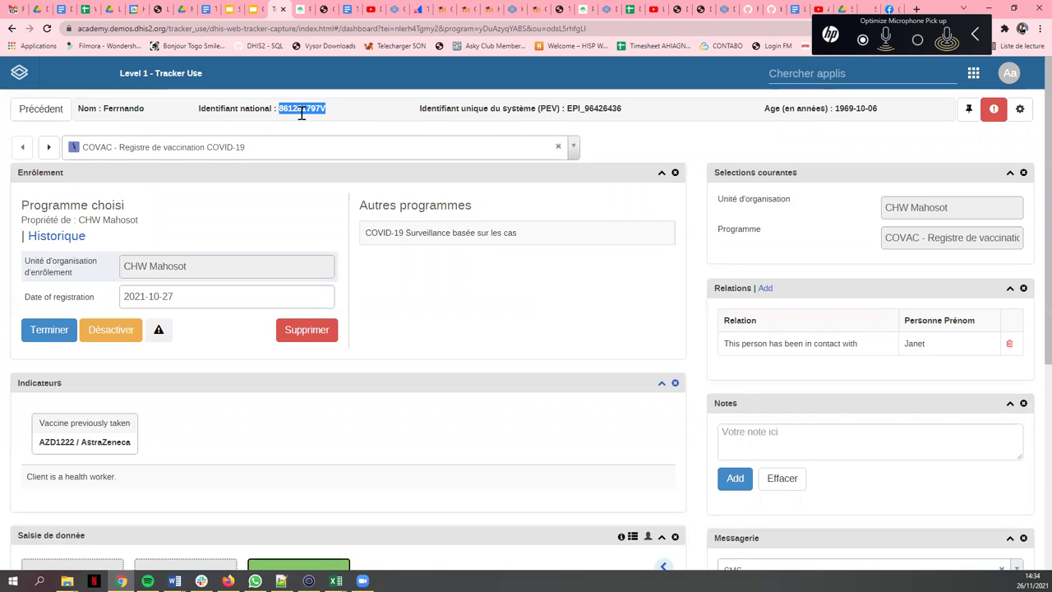
{"action": "left_click", "coordinate": [299, 10]}
{"action": "left_click", "coordinate": [191, 121]}
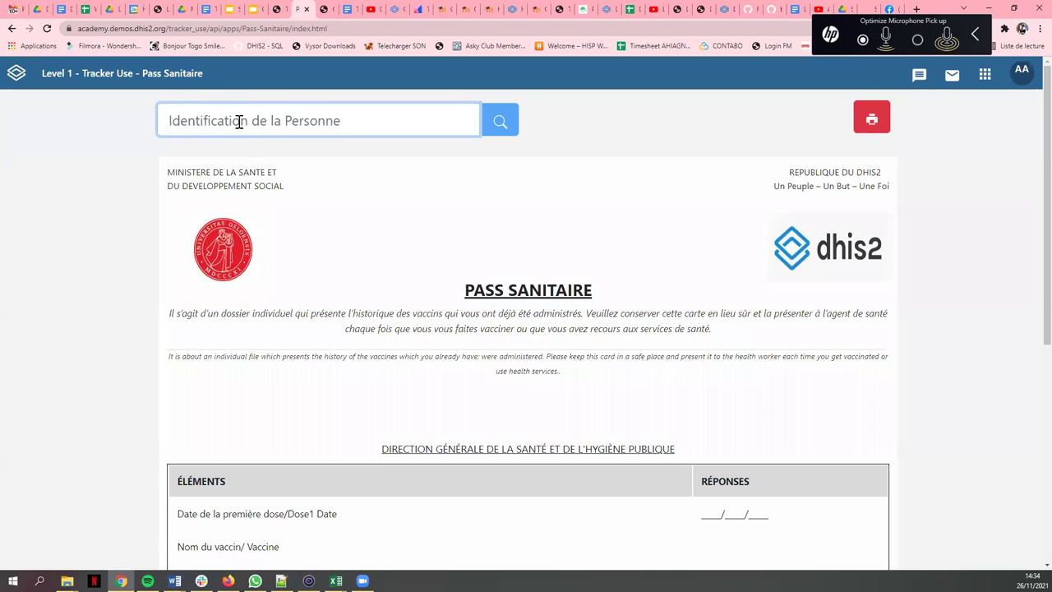
- Paste the national ID into the Pass Sanitaire search, then check the client's system unique identifier in Tracker Capture
{"action": "key", "text": "ctrl+v"}
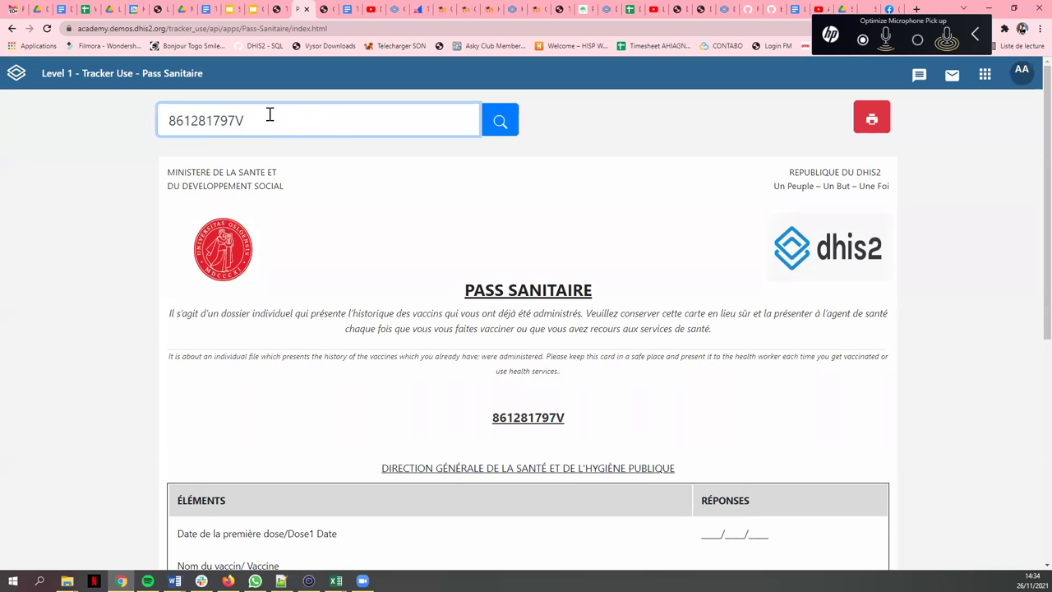
{"action": "scroll", "coordinate": [679, 151], "scroll_direction": "down", "scroll_amount": 3}
{"action": "left_click", "coordinate": [276, 8]}
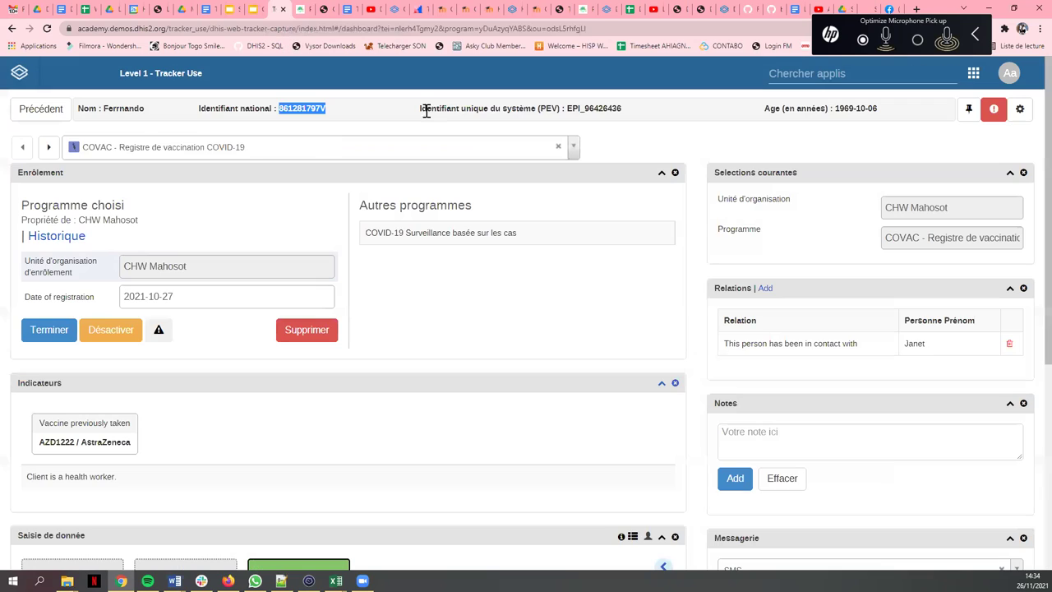
{"action": "left_click", "coordinate": [567, 110]}
{"action": "double_click", "coordinate": [618, 108]}
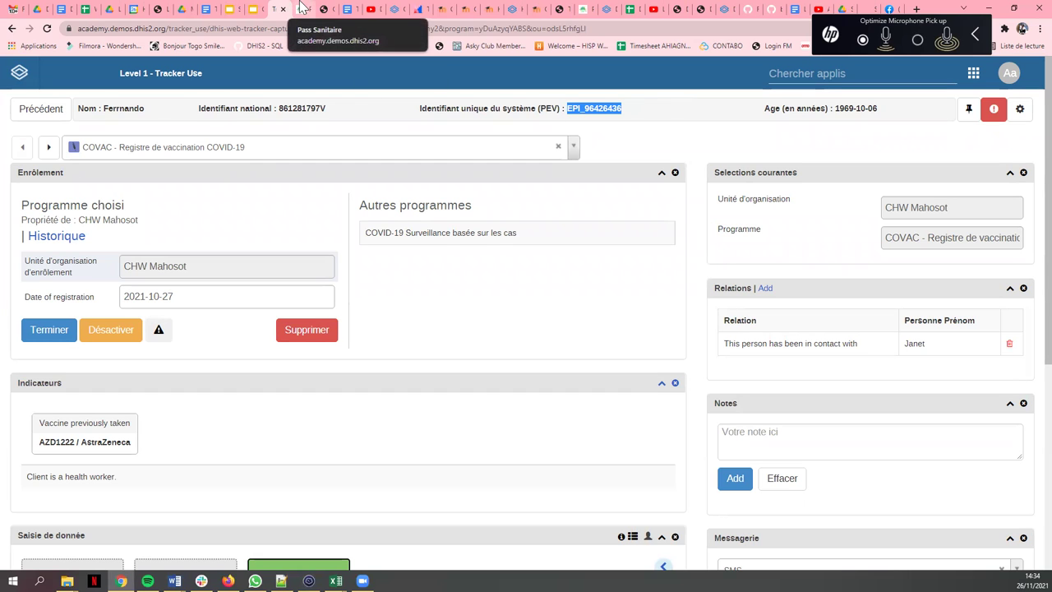
{"action": "left_click", "coordinate": [298, 9]}
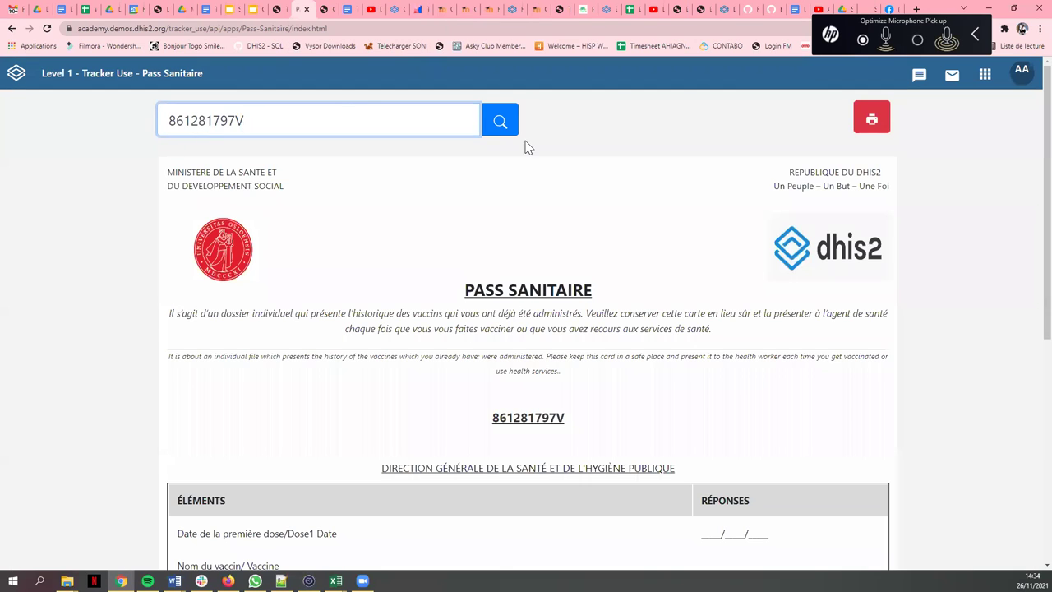
- Generate the person's health pass and review their name, birthdate, occupation, address and QR code
{"action": "left_click", "coordinate": [500, 121]}
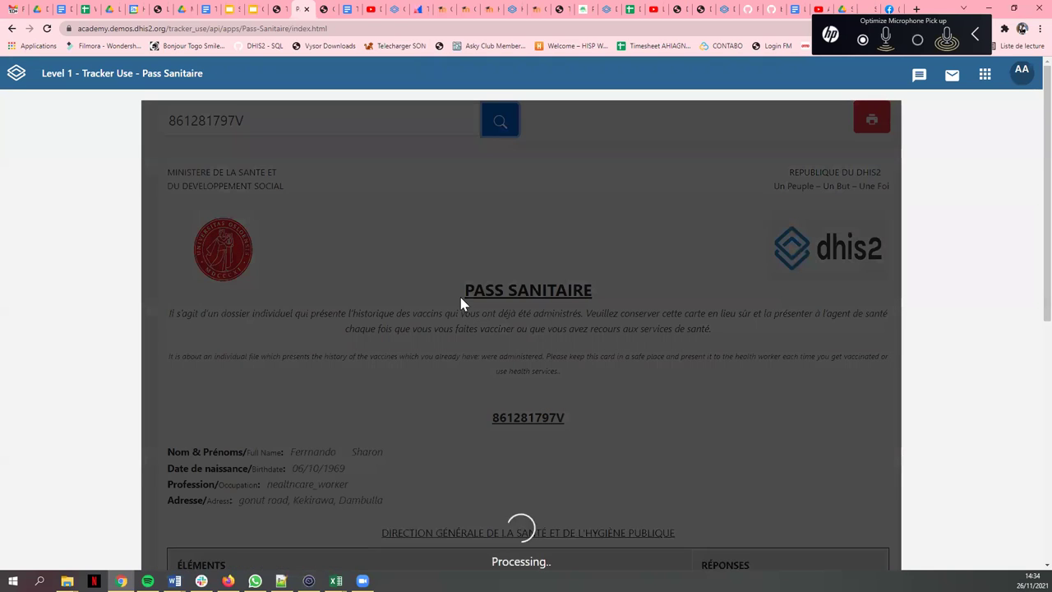
{"action": "scroll", "coordinate": [418, 291], "scroll_direction": "down", "scroll_amount": 3}
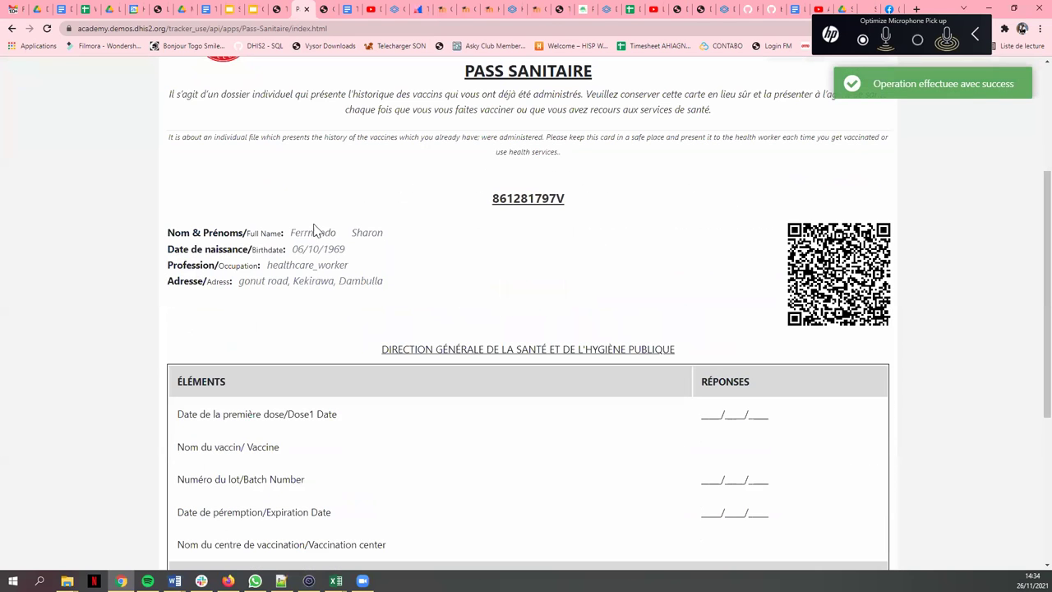
{"action": "left_click_drag", "start_coordinate": [277, 233], "coordinate": [364, 257]}
{"action": "left_click_drag", "start_coordinate": [294, 250], "coordinate": [383, 258]}
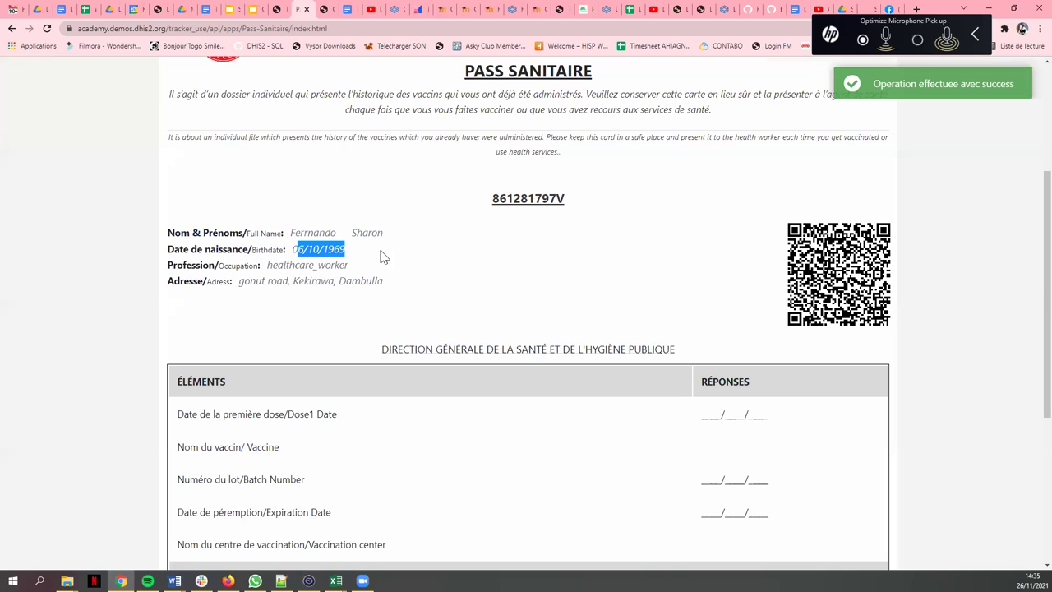
{"action": "left_click_drag", "start_coordinate": [273, 266], "coordinate": [348, 267]}
{"action": "left_click_drag", "start_coordinate": [239, 281], "coordinate": [395, 289]}
{"action": "scroll", "coordinate": [639, 332], "scroll_direction": "down", "scroll_amount": 3}
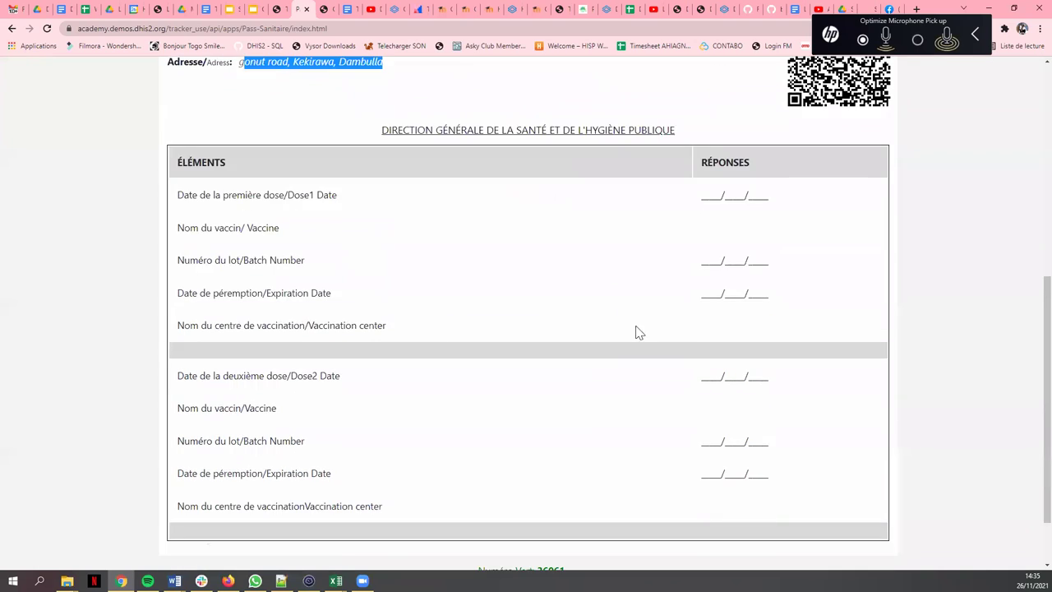
{"action": "scroll", "coordinate": [757, 284], "scroll_direction": "down", "scroll_amount": 1}
{"action": "scroll", "coordinate": [754, 312], "scroll_direction": "up", "scroll_amount": 5}
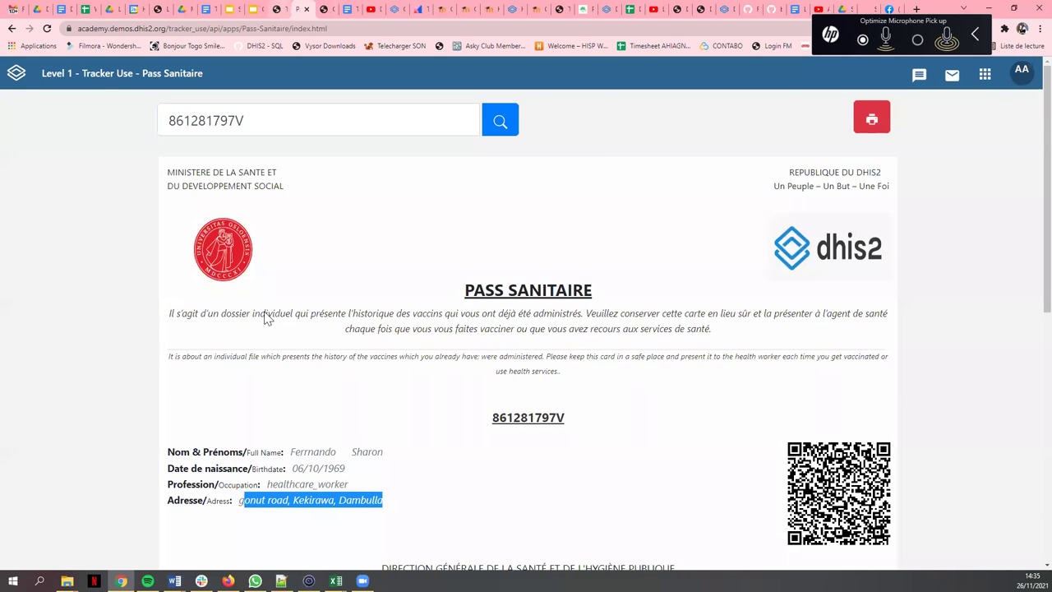
- Back in Tracker Capture, return to the client list and open another client's enrolment dashboard
{"action": "key", "text": "ctrl+Page_Up"}
{"action": "left_click", "coordinate": [36, 113]}
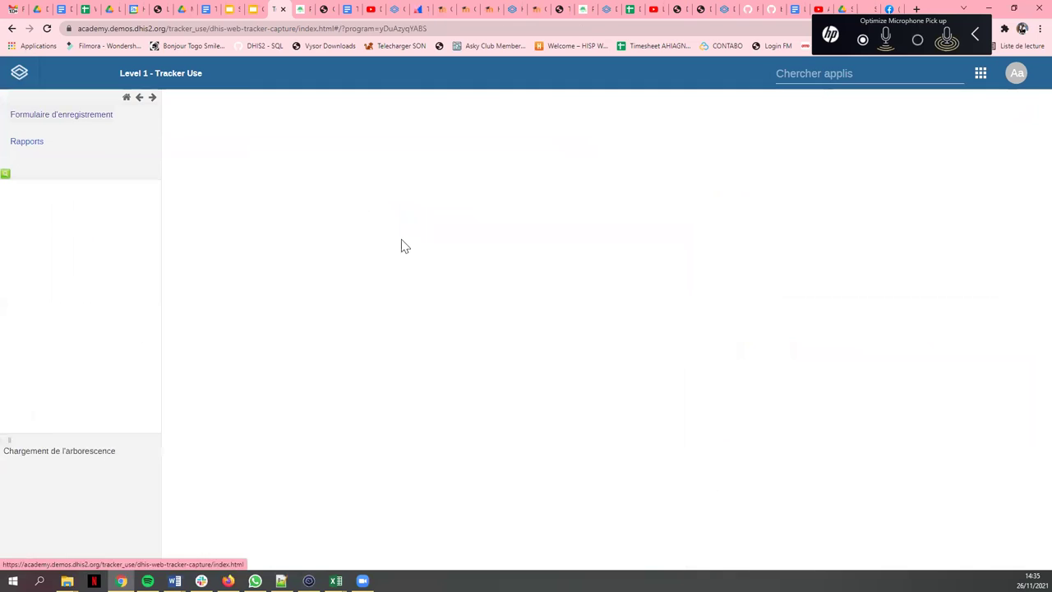
{"action": "left_click", "coordinate": [380, 206]}
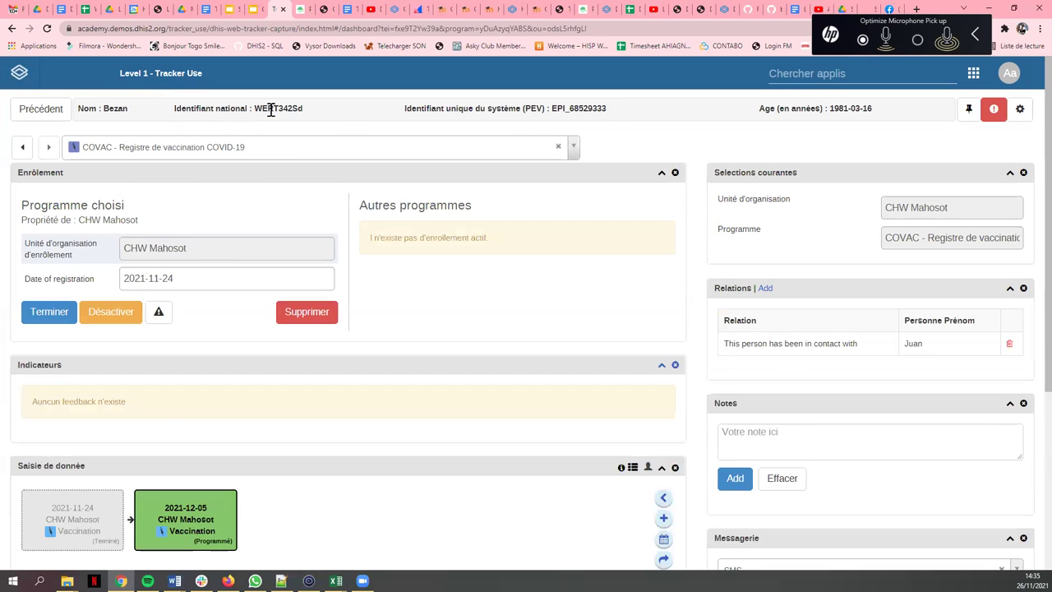
- Copy the second client's national ID into the Pass Sanitaire search and generate their pass
{"action": "double_click", "coordinate": [271, 108]}
{"action": "key", "text": "ctrl+c"}
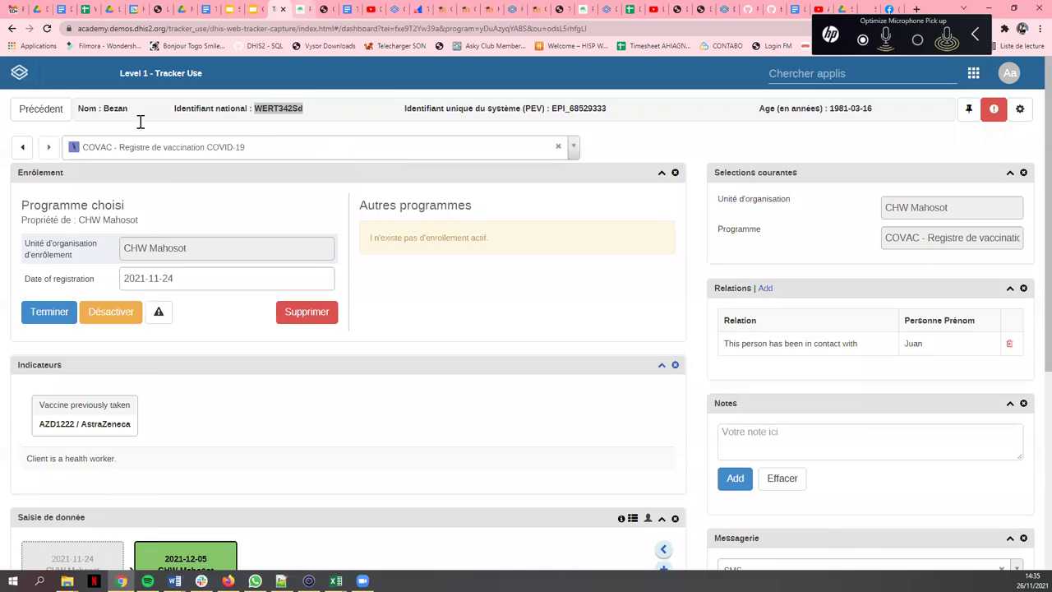
{"action": "key", "text": "ctrl+Tab"}
{"action": "key", "text": "ctrl+v"}
{"action": "left_click", "coordinate": [500, 121]}
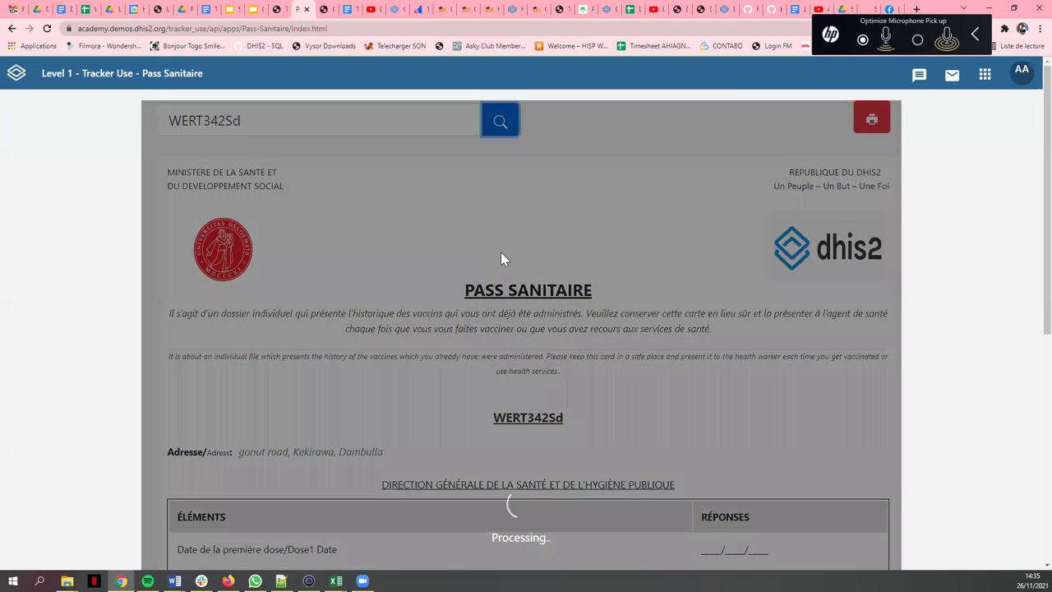
{"action": "scroll", "coordinate": [795, 382], "scroll_direction": "down", "scroll_amount": 3}
{"action": "scroll", "coordinate": [796, 382], "scroll_direction": "down", "scroll_amount": 2}
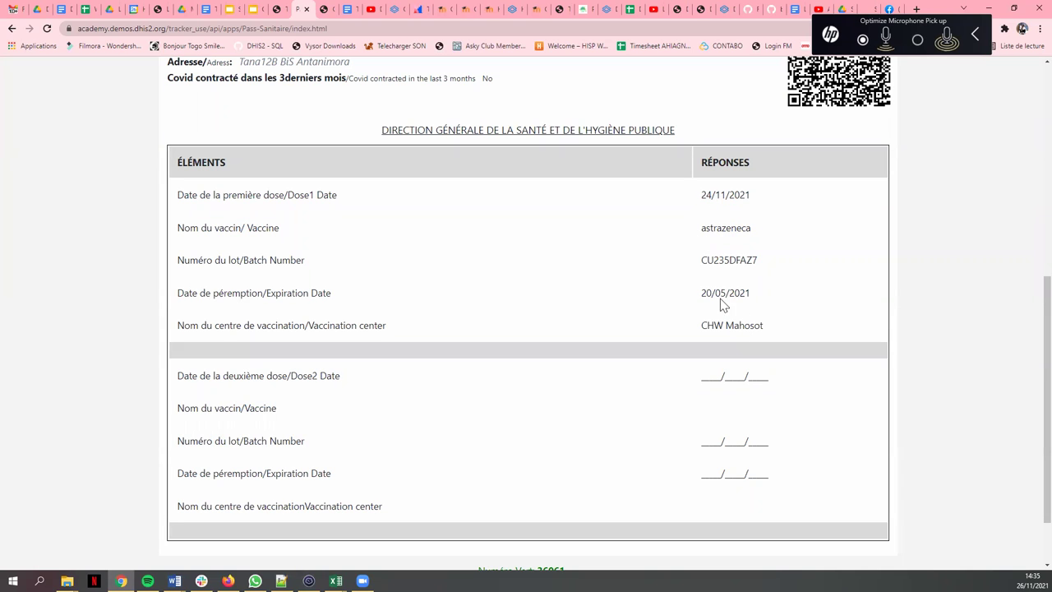
{"action": "scroll", "coordinate": [725, 315], "scroll_direction": "up", "scroll_amount": 5}
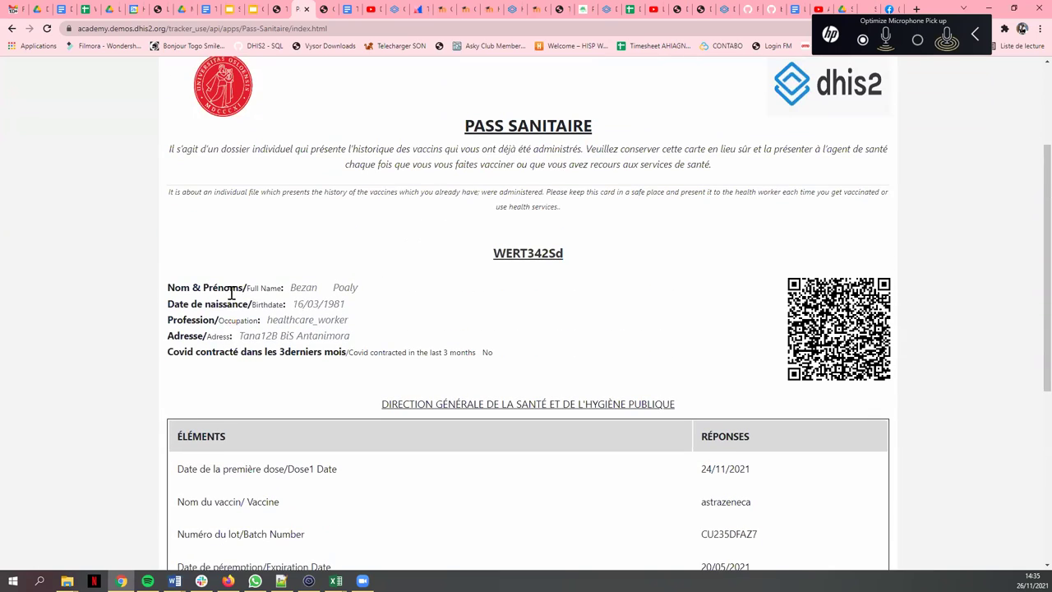
{"action": "scroll", "coordinate": [750, 148], "scroll_direction": "down", "scroll_amount": 1}
{"action": "scroll", "coordinate": [356, 230], "scroll_direction": "up", "scroll_amount": 3}
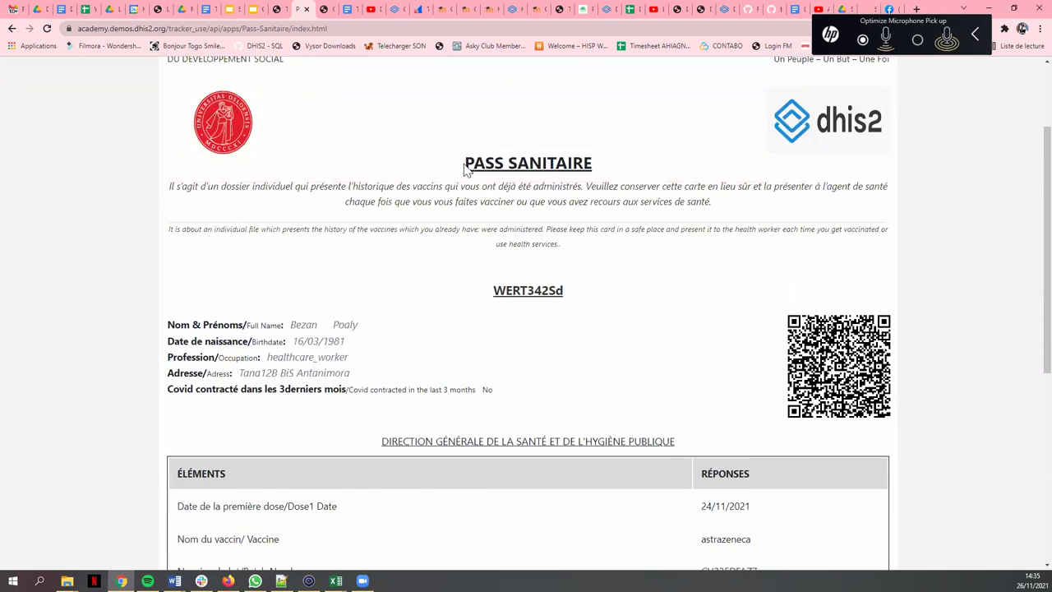
{"action": "scroll", "coordinate": [749, 281], "scroll_direction": "down", "scroll_amount": 1}
{"action": "scroll", "coordinate": [749, 280], "scroll_direction": "down", "scroll_amount": 2}
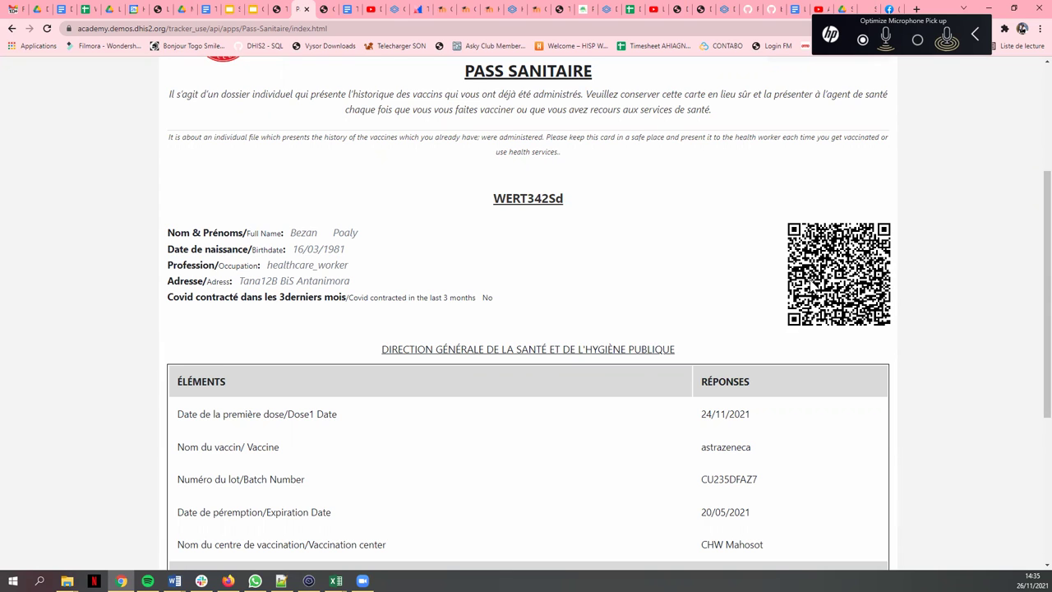
{"action": "scroll", "coordinate": [504, 325], "scroll_direction": "up", "scroll_amount": 3}
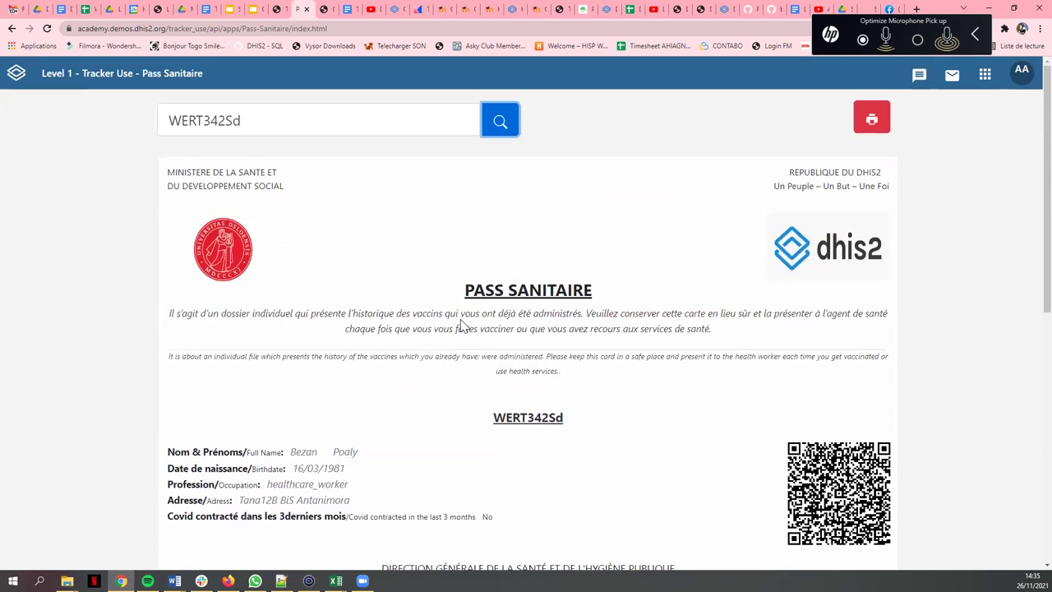
{"action": "scroll", "coordinate": [442, 297], "scroll_direction": "down", "scroll_amount": 3}
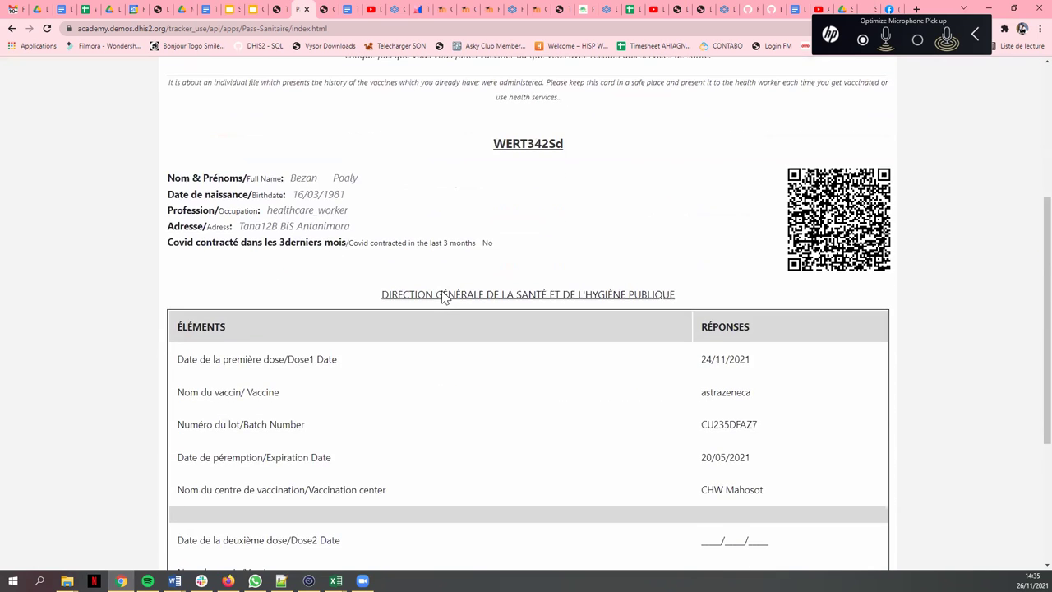
{"action": "scroll", "coordinate": [442, 291], "scroll_direction": "down", "scroll_amount": 3}
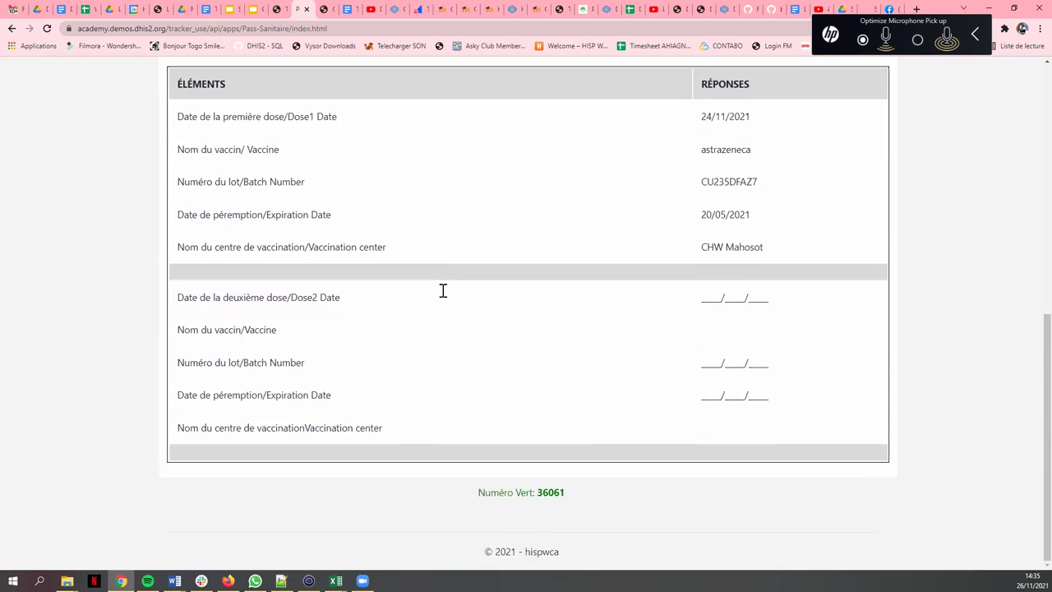
{"action": "scroll", "coordinate": [442, 297], "scroll_direction": "up", "scroll_amount": 3}
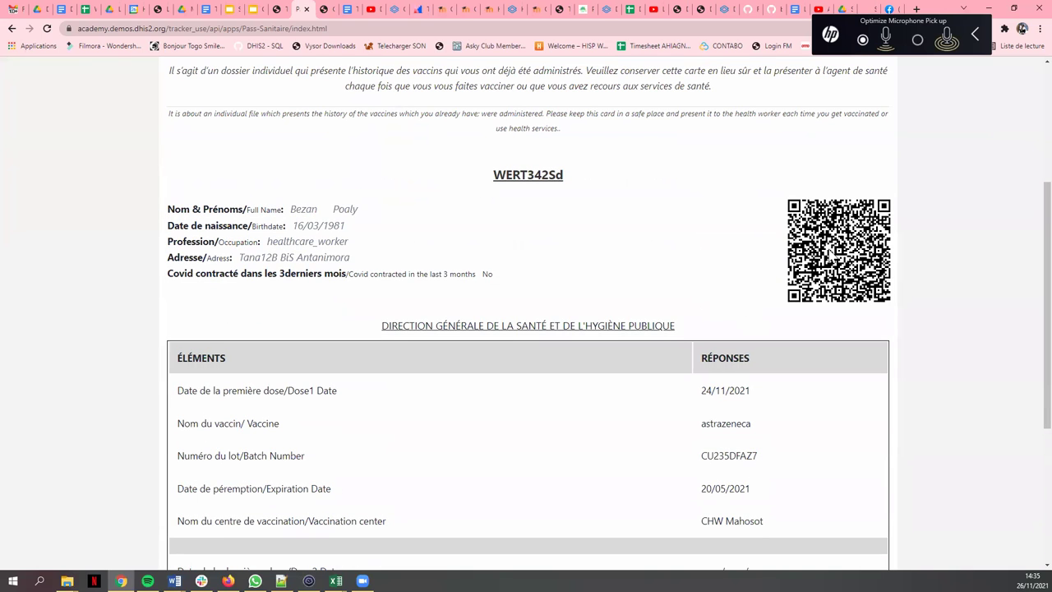
{"action": "scroll", "coordinate": [828, 260], "scroll_direction": "up", "scroll_amount": 2}
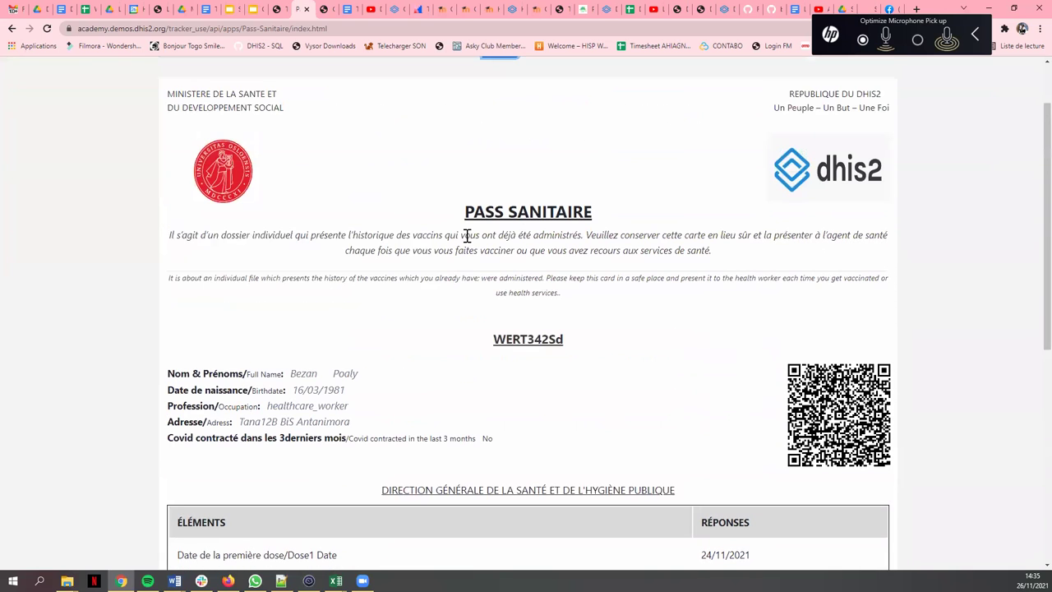
{"action": "scroll", "coordinate": [451, 233], "scroll_direction": "up", "scroll_amount": 1}
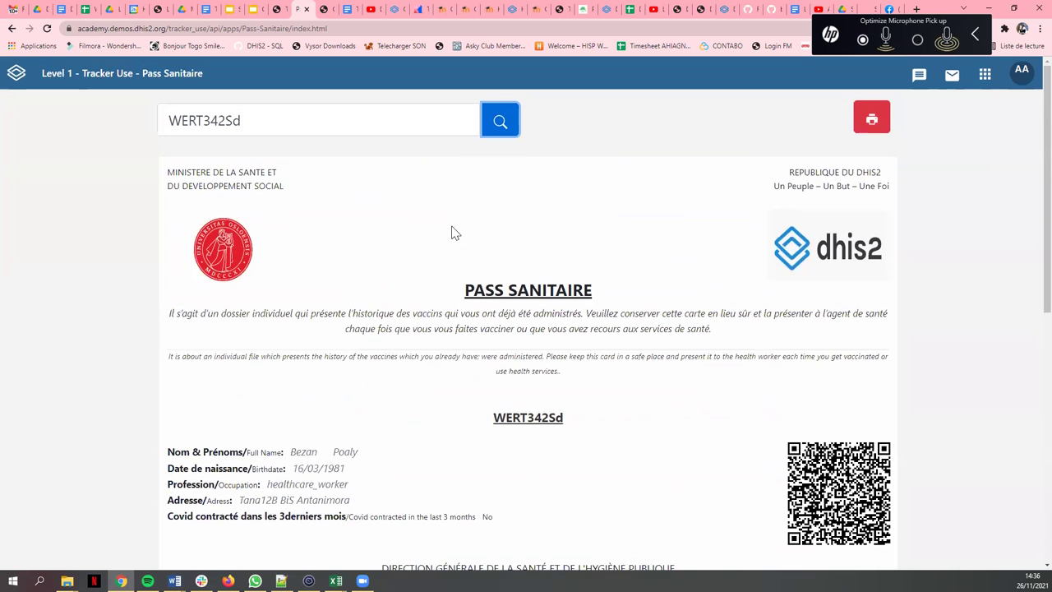
{"action": "scroll", "coordinate": [451, 232], "scroll_direction": "down", "scroll_amount": 6}
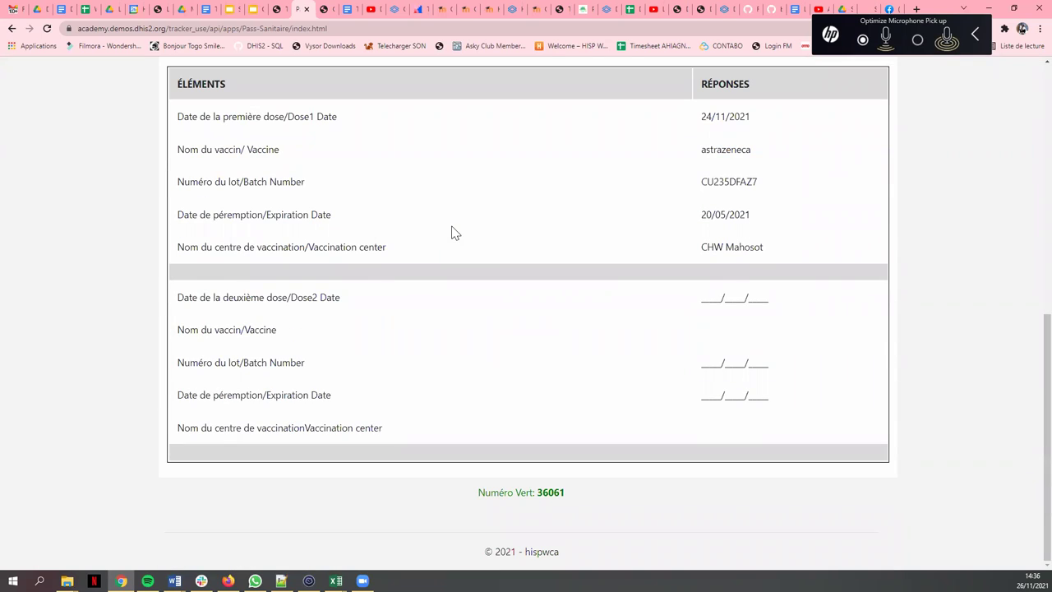
{"action": "scroll", "coordinate": [451, 233], "scroll_direction": "up", "scroll_amount": 7}
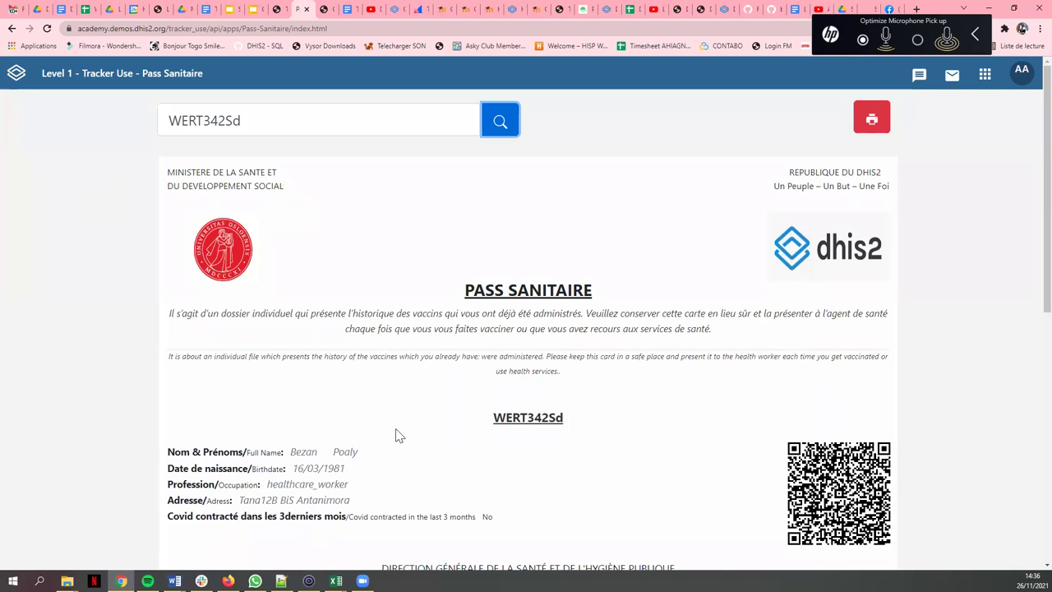
{"action": "scroll", "coordinate": [376, 320], "scroll_direction": "down", "scroll_amount": 1}
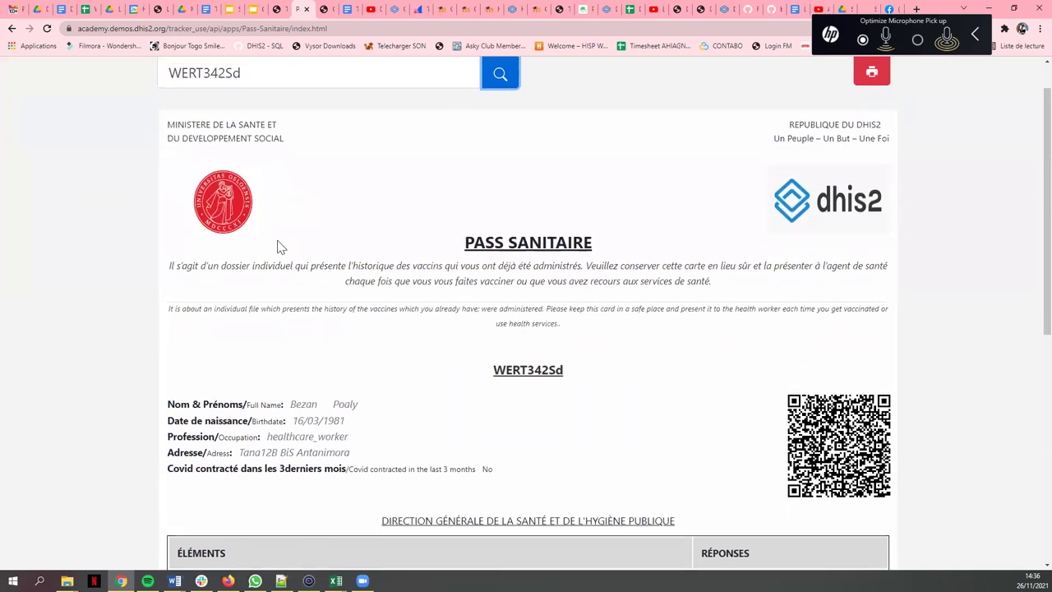
{"action": "scroll", "coordinate": [247, 222], "scroll_direction": "up", "scroll_amount": 1}
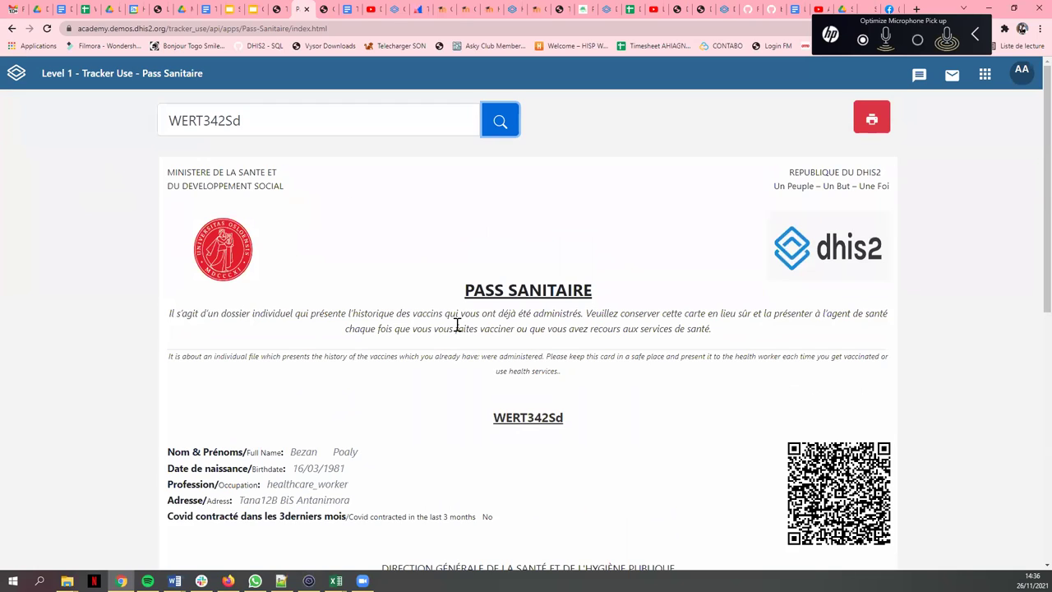
{"action": "double_click", "coordinate": [525, 312]}
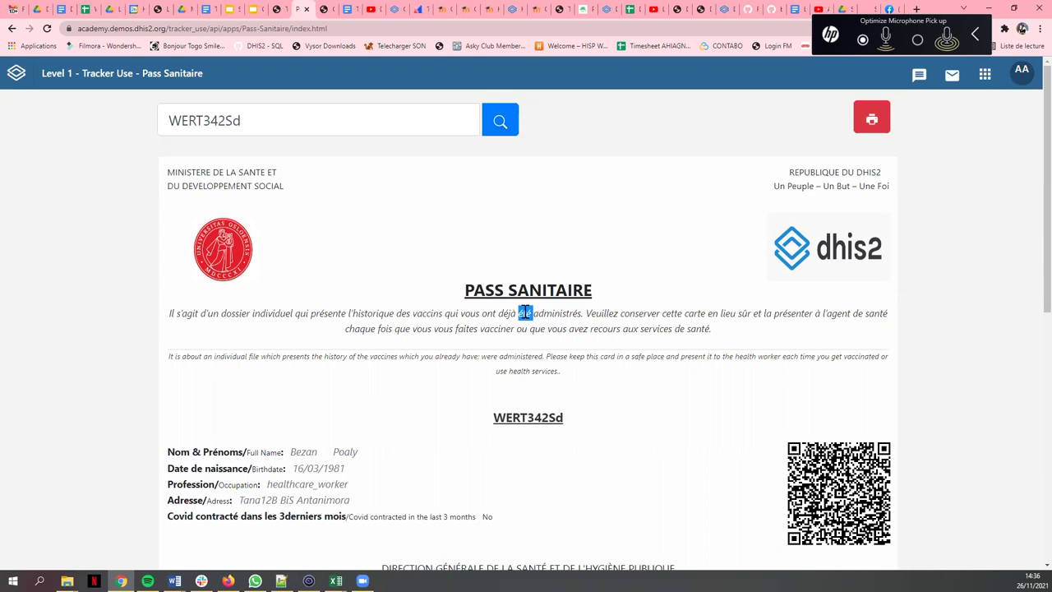
{"action": "left_click", "coordinate": [524, 312]}
- Switch browser tabs from the Shiny app to the COVAC vaccination dashboard showing Lao PDR doses
{"action": "left_click", "coordinate": [321, 9]}
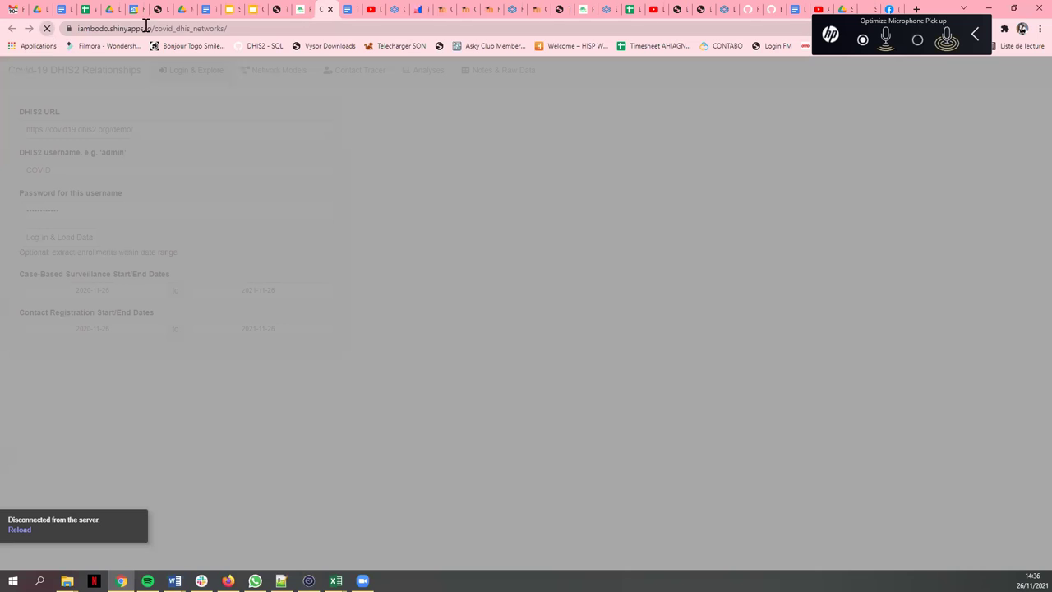
{"action": "left_click", "coordinate": [302, 9]}
{"action": "key", "text": "ctrl+shift+Tab"}
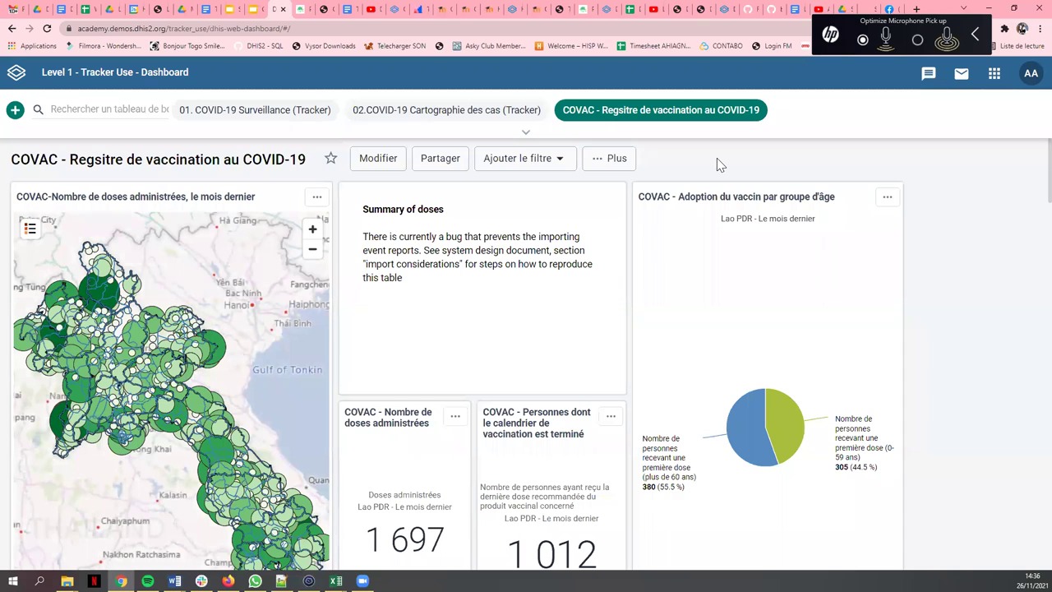
- Launch the Covid-19 Certificate app from the DHIS2 apps menu
{"action": "left_click", "coordinate": [994, 76]}
{"action": "scroll", "coordinate": [945, 214], "scroll_direction": "down", "scroll_amount": 5}
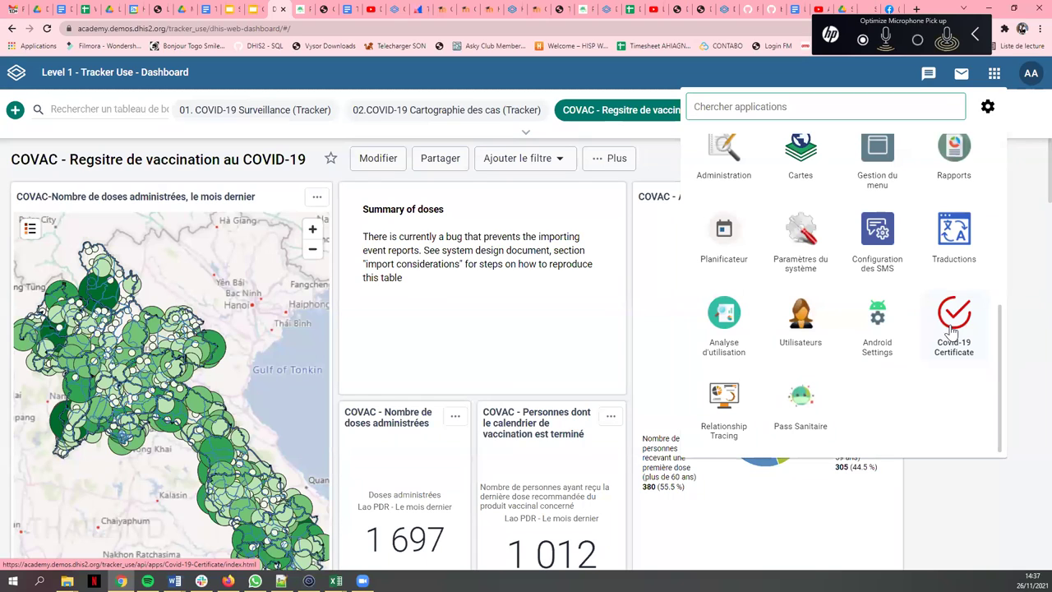
{"action": "left_click", "coordinate": [956, 325]}
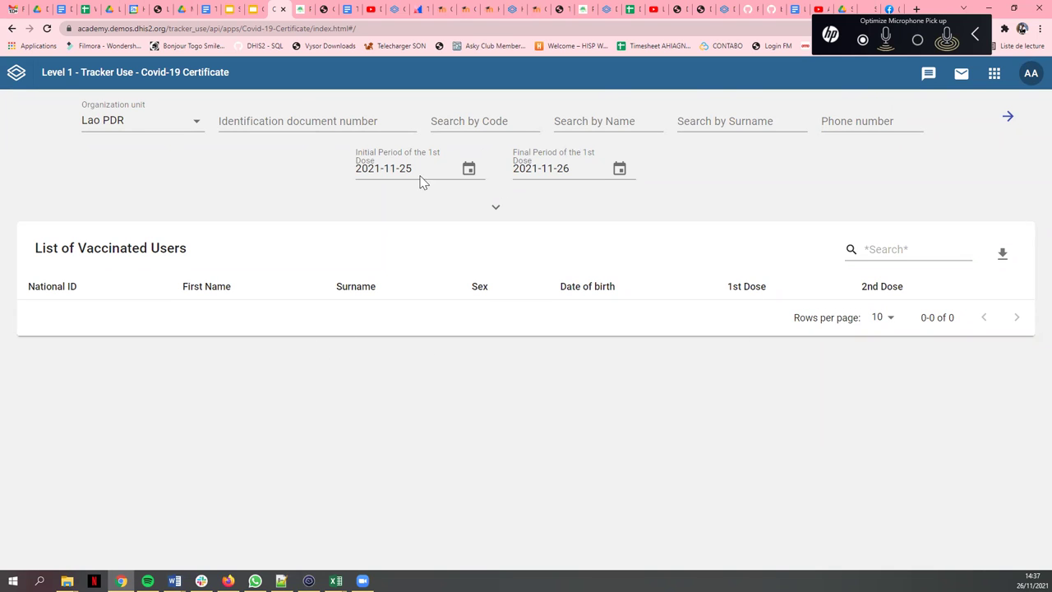
- Keep Lao PDR as the organisation unit for the vaccinated-users search
{"action": "left_click", "coordinate": [162, 131]}
{"action": "scroll", "coordinate": [171, 406], "scroll_direction": "down", "scroll_amount": 1}
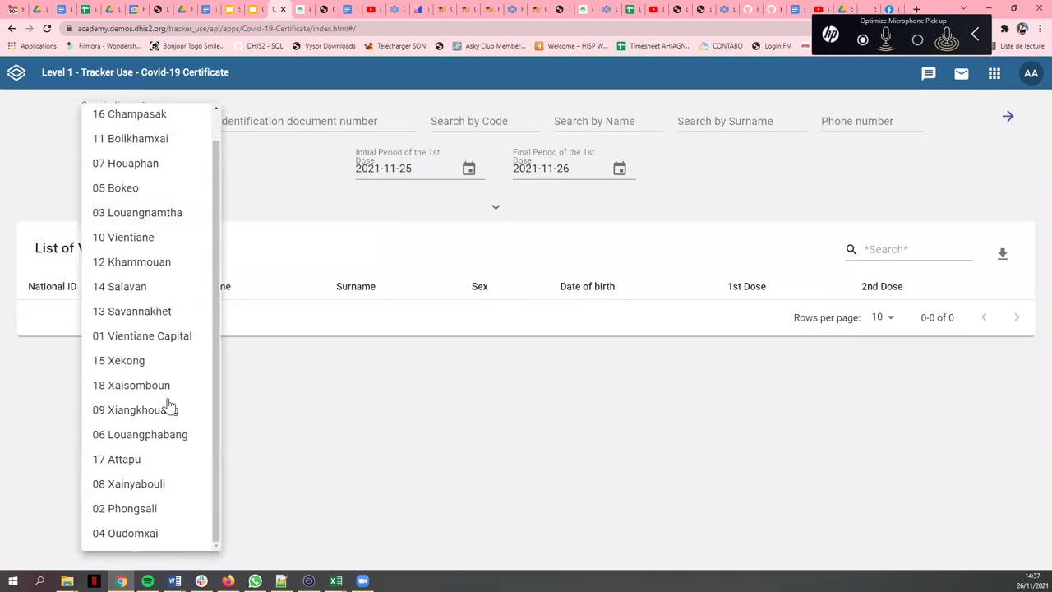
{"action": "scroll", "coordinate": [138, 238], "scroll_direction": "up", "scroll_amount": 1}
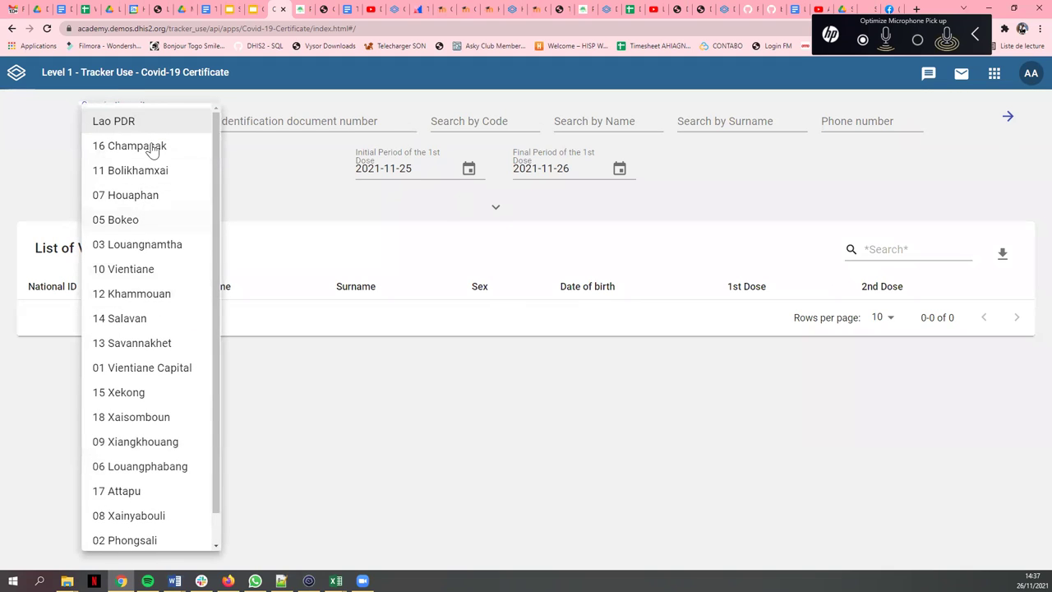
{"action": "left_click", "coordinate": [123, 121]}
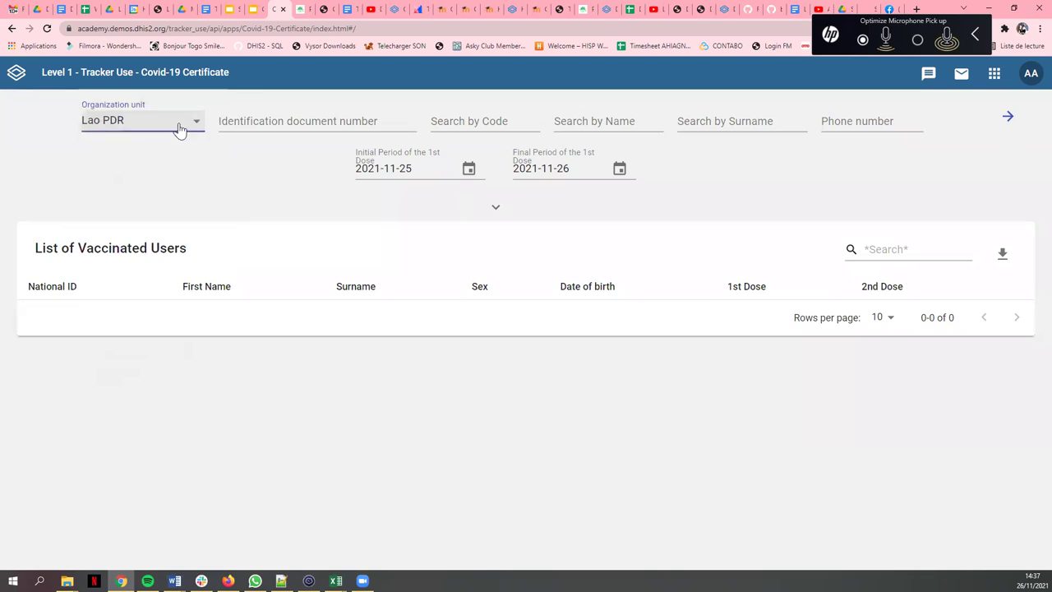
- Search by the person's identification document number, listing one user with only the first dose
{"action": "left_click", "coordinate": [259, 121]}
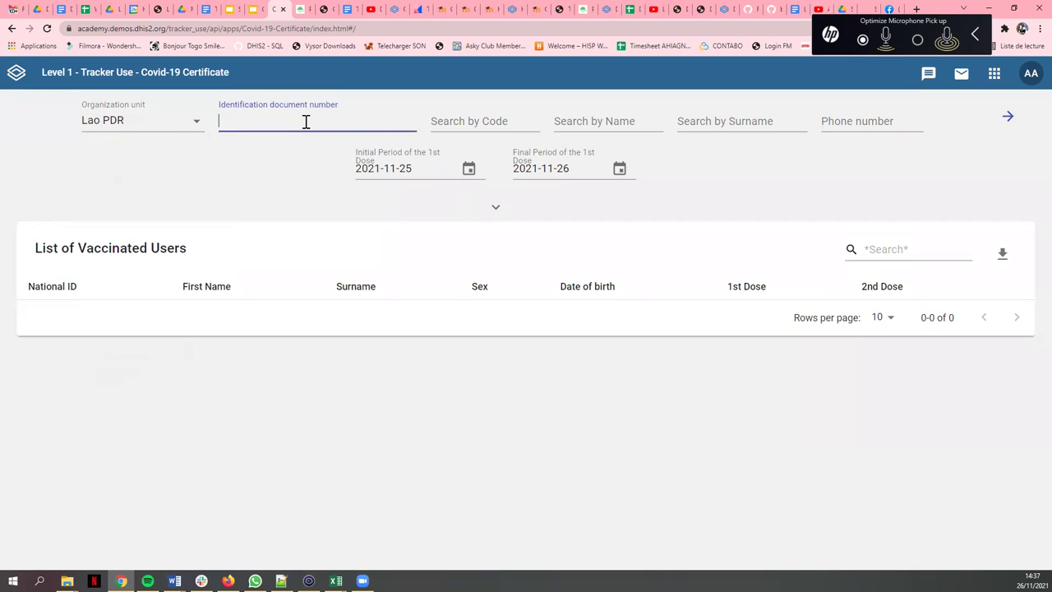
{"action": "left_click", "coordinate": [1002, 125]}
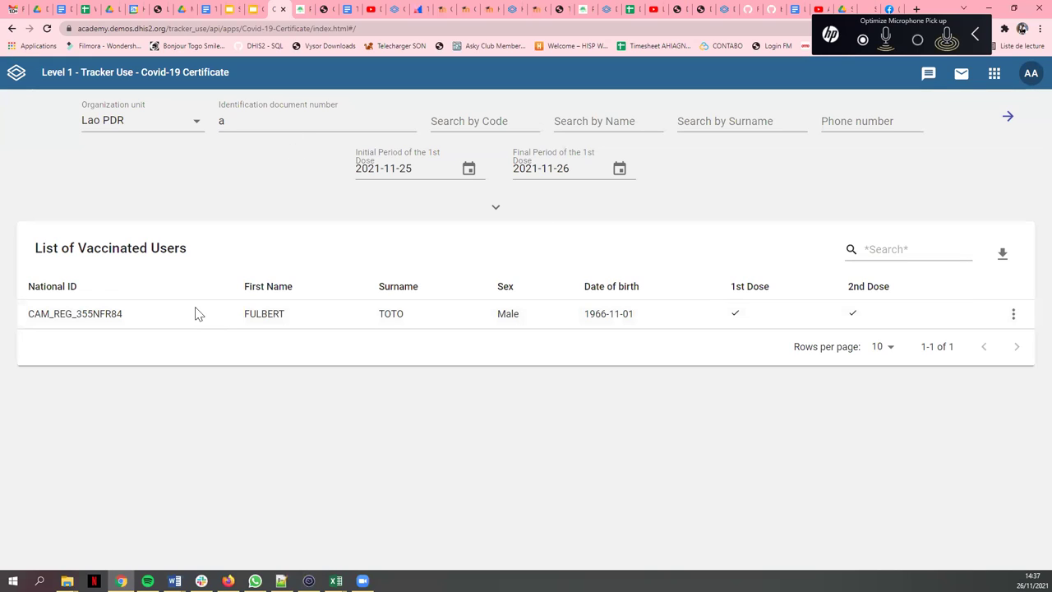
{"action": "double_click", "coordinate": [222, 121]}
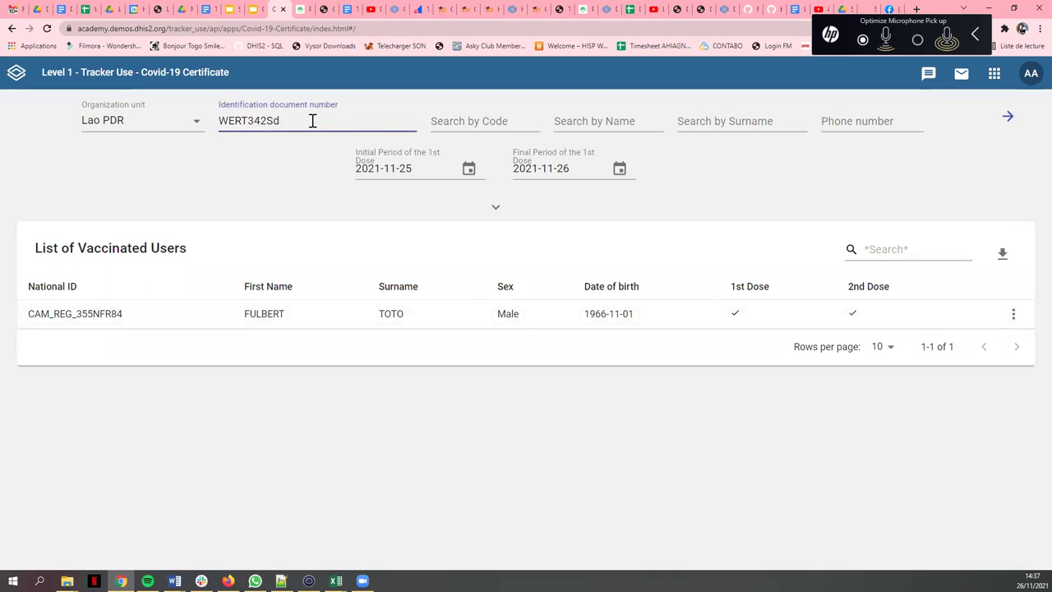
{"action": "left_click", "coordinate": [1013, 117]}
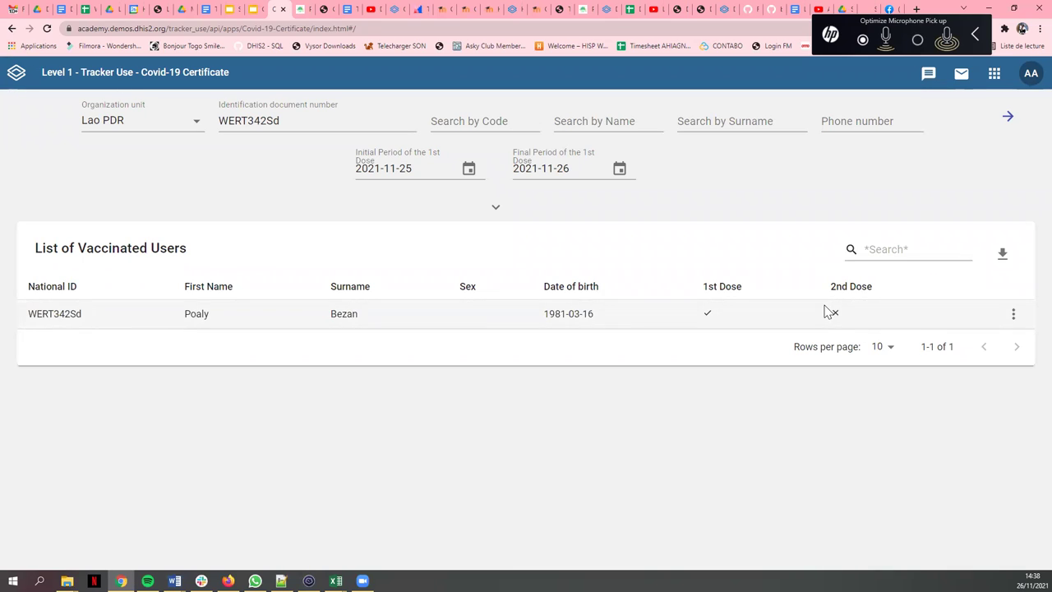
- Open the found record's Details, showing one AZD1222 / AstraZeneca first dose on 2021-11-24
{"action": "left_click", "coordinate": [1013, 318]}
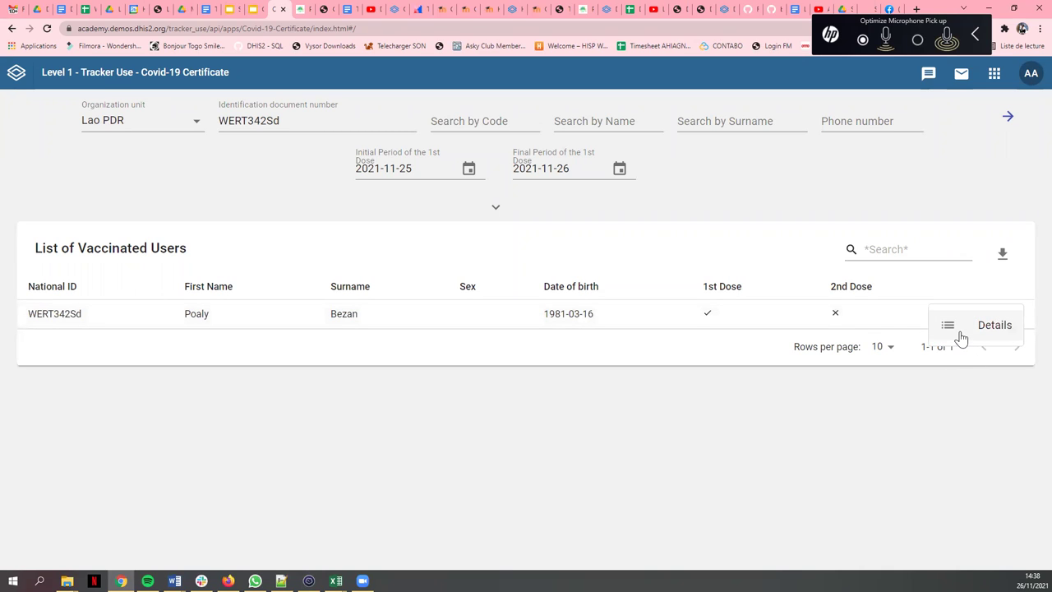
{"action": "left_click", "coordinate": [810, 370]}
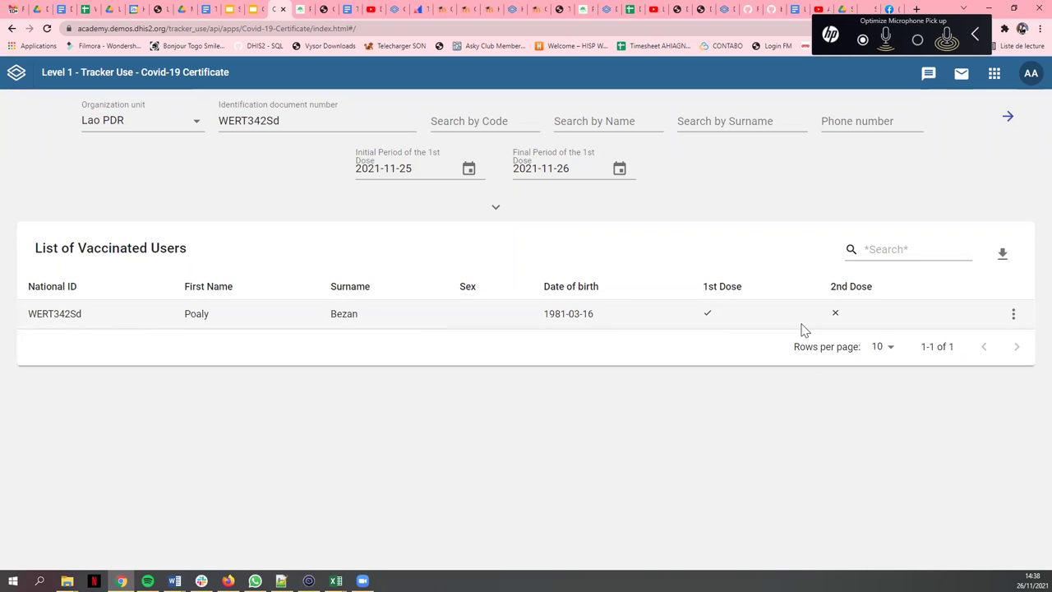
{"action": "left_click", "coordinate": [1014, 319]}
{"action": "left_click", "coordinate": [994, 325]}
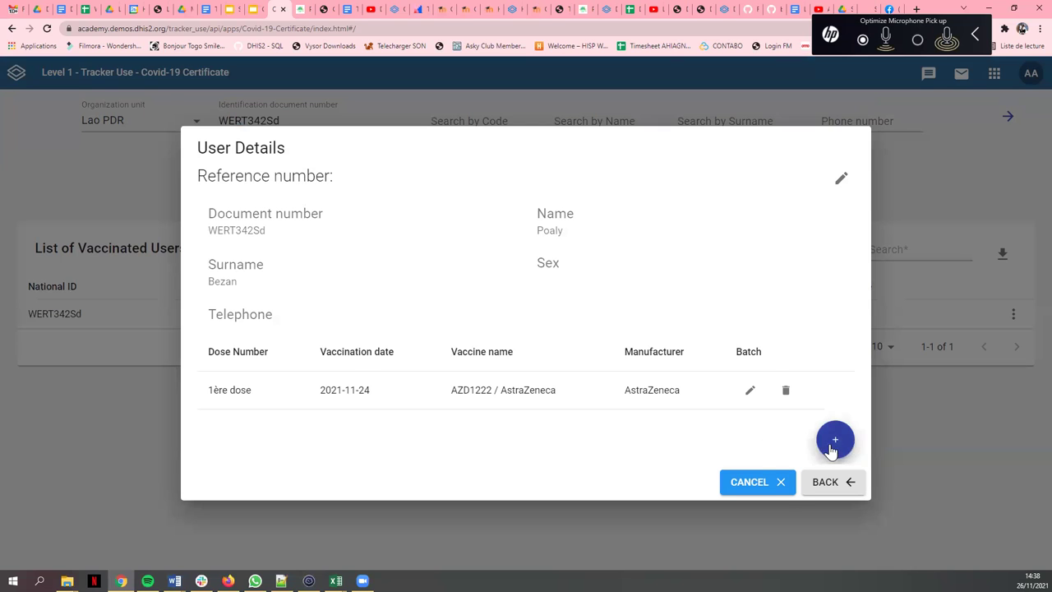
- Start a new dose entry, review the Dose Number options, then cancel it
{"action": "left_click", "coordinate": [832, 448]}
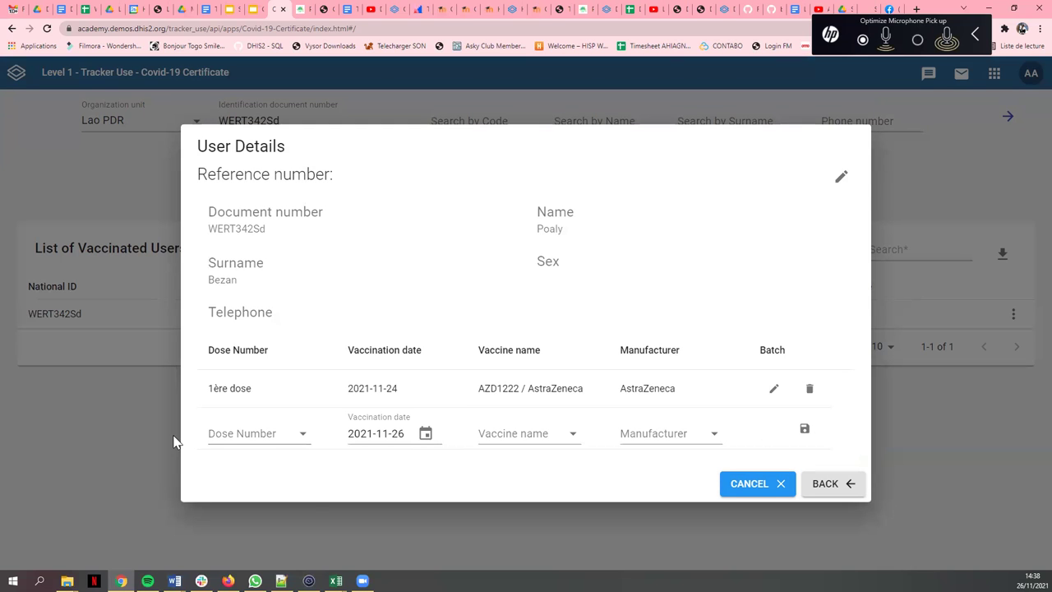
{"action": "left_click", "coordinate": [268, 436]}
{"action": "left_click", "coordinate": [345, 454]}
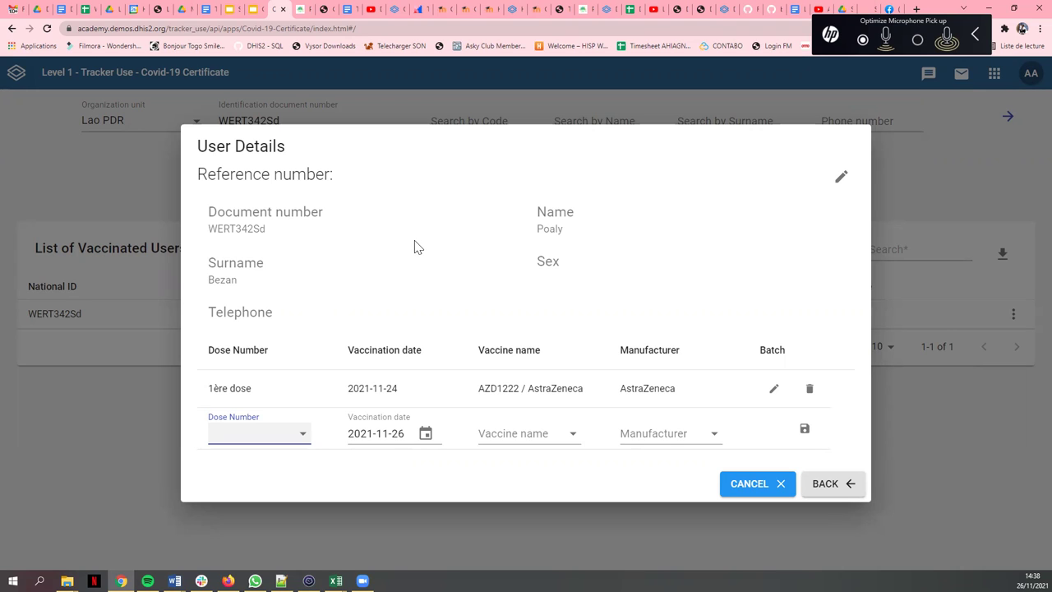
{"action": "left_click", "coordinate": [779, 485]}
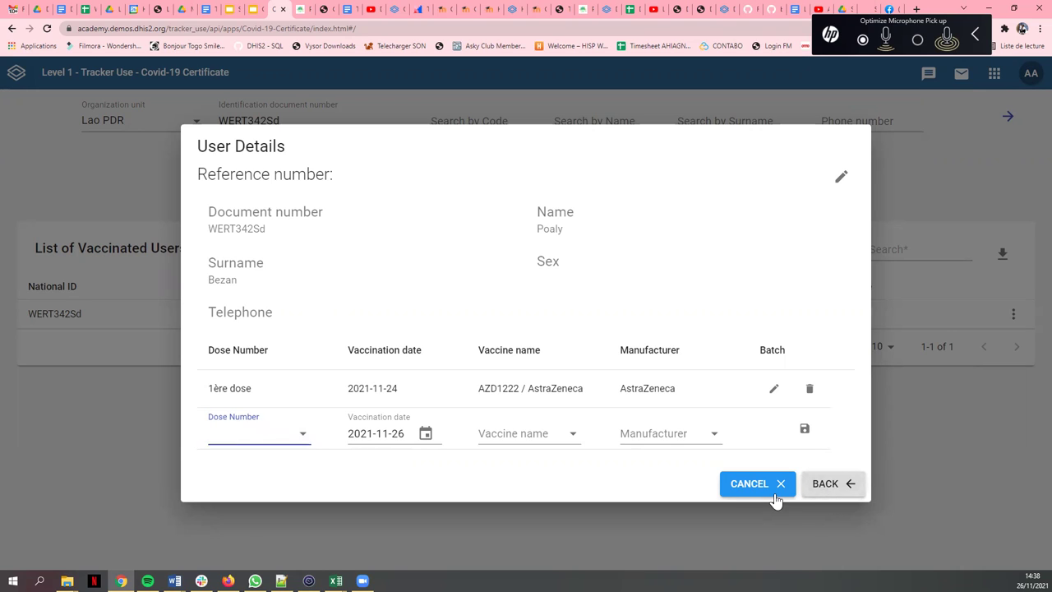
- Close the person's User Details and browse the DHIS2 apps list
{"action": "left_click", "coordinate": [841, 179]}
{"action": "left_click", "coordinate": [841, 179]}
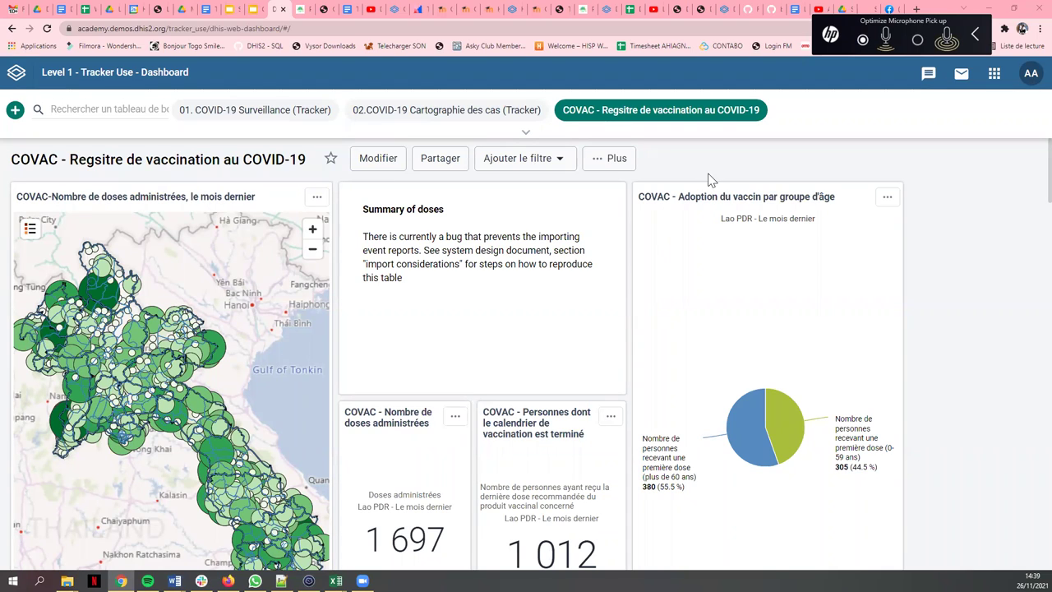
{"action": "left_click", "coordinate": [995, 76]}
{"action": "scroll", "coordinate": [881, 207], "scroll_direction": "down", "scroll_amount": 4}
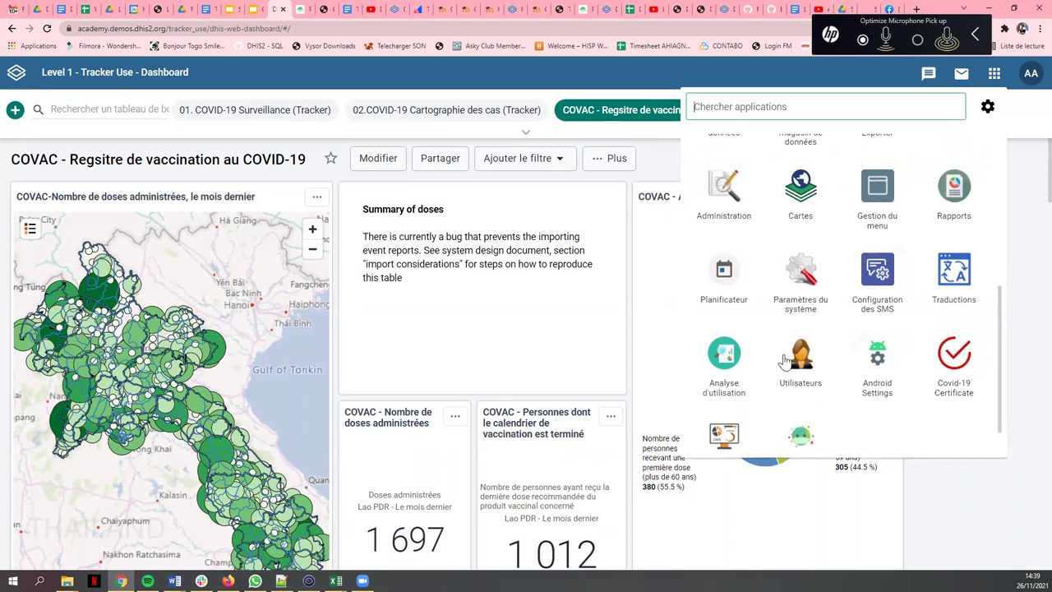
{"action": "scroll", "coordinate": [793, 313], "scroll_direction": "down", "scroll_amount": 1}
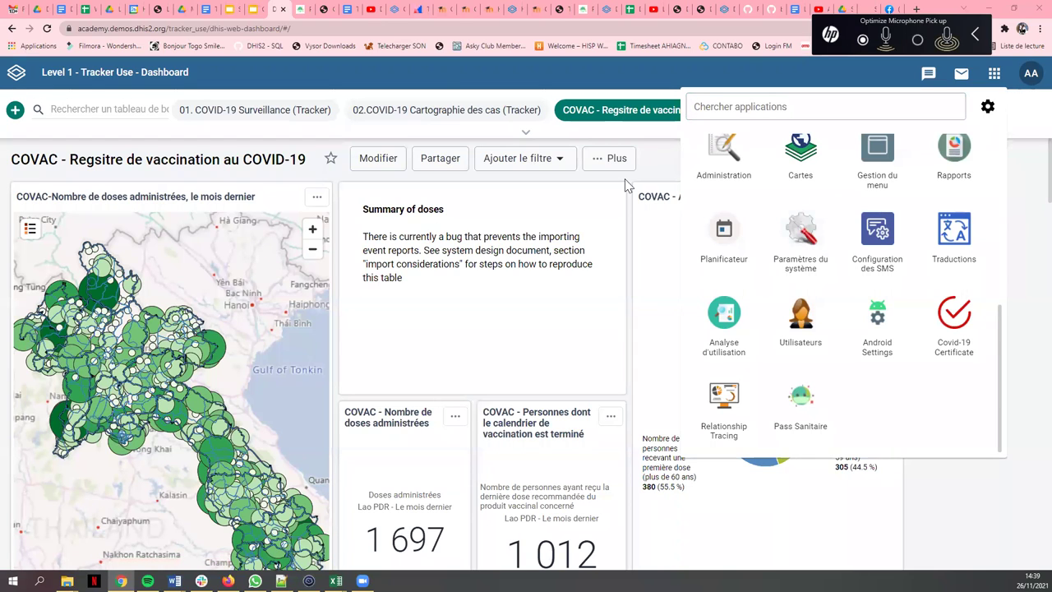
{"action": "left_click", "coordinate": [658, 165]}
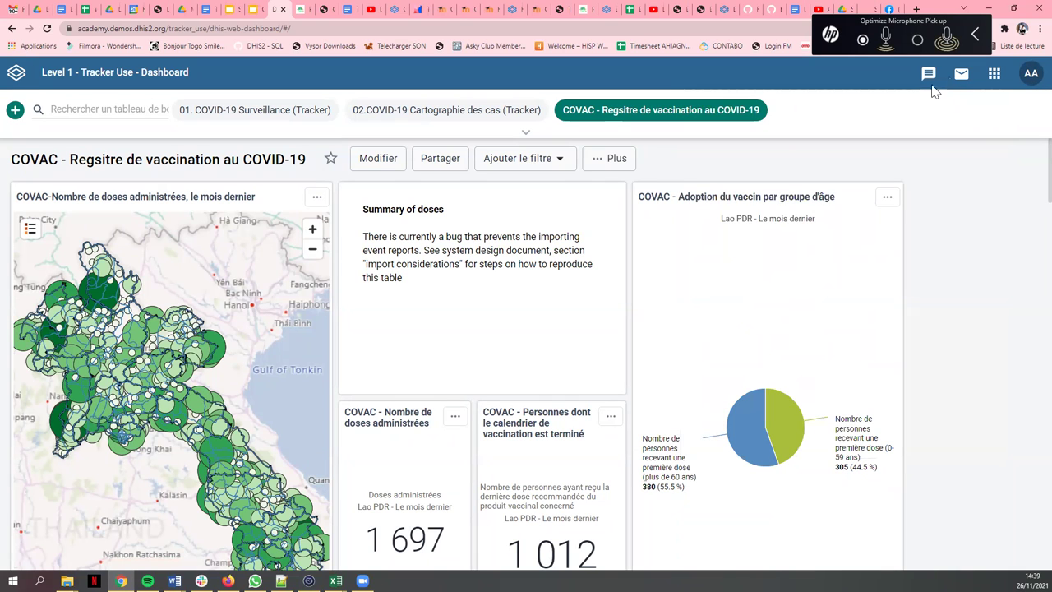
- Browse the apps list again and dismiss it, leaving the COVAC age-group dashboard visible
{"action": "left_click", "coordinate": [994, 74]}
{"action": "scroll", "coordinate": [874, 277], "scroll_direction": "down", "scroll_amount": 3}
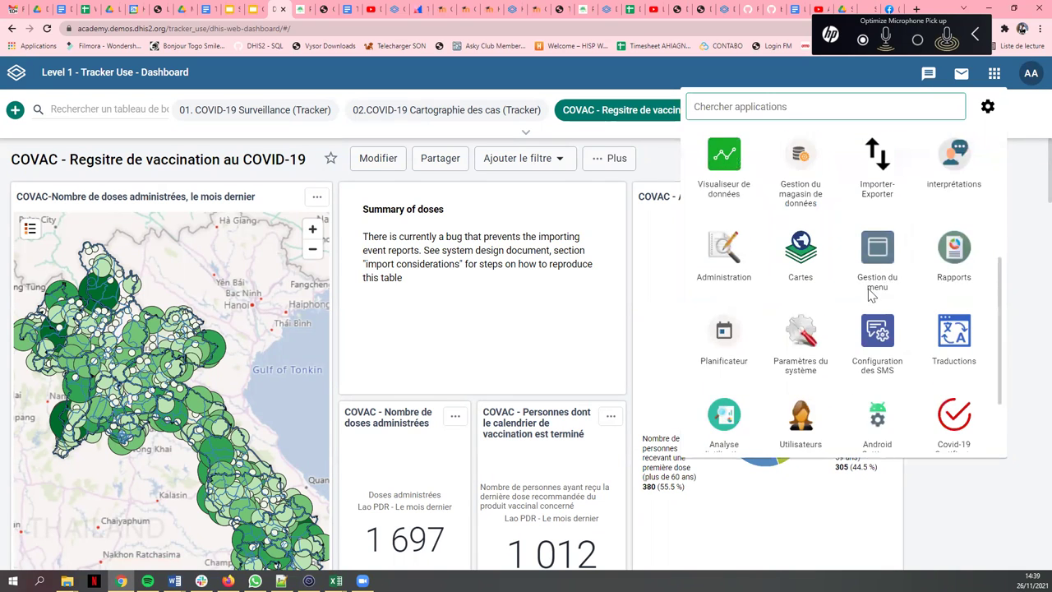
{"action": "scroll", "coordinate": [717, 429], "scroll_direction": "down", "scroll_amount": 2}
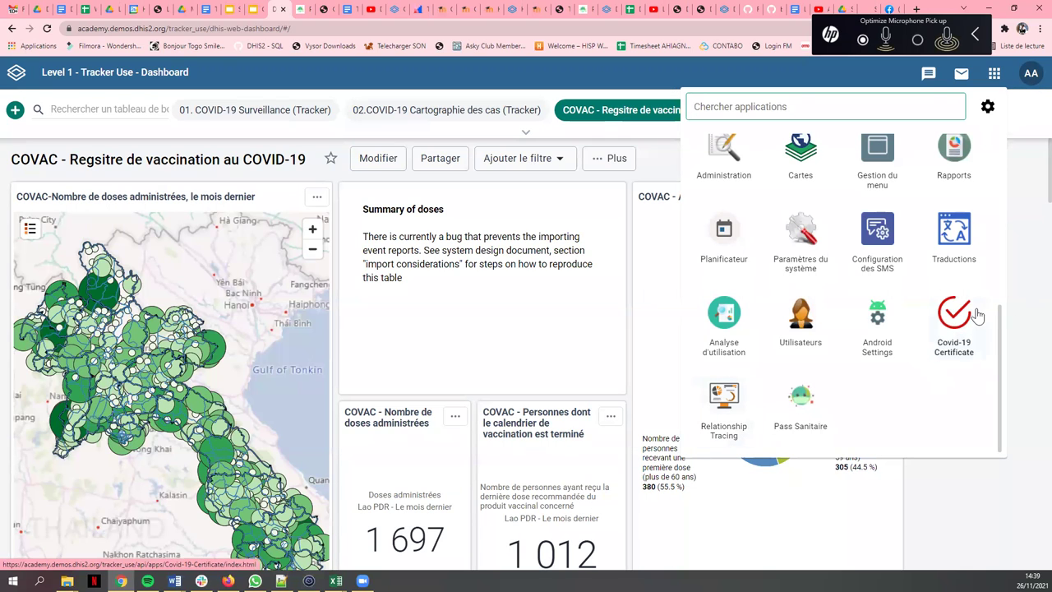
{"action": "left_click", "coordinate": [956, 502]}
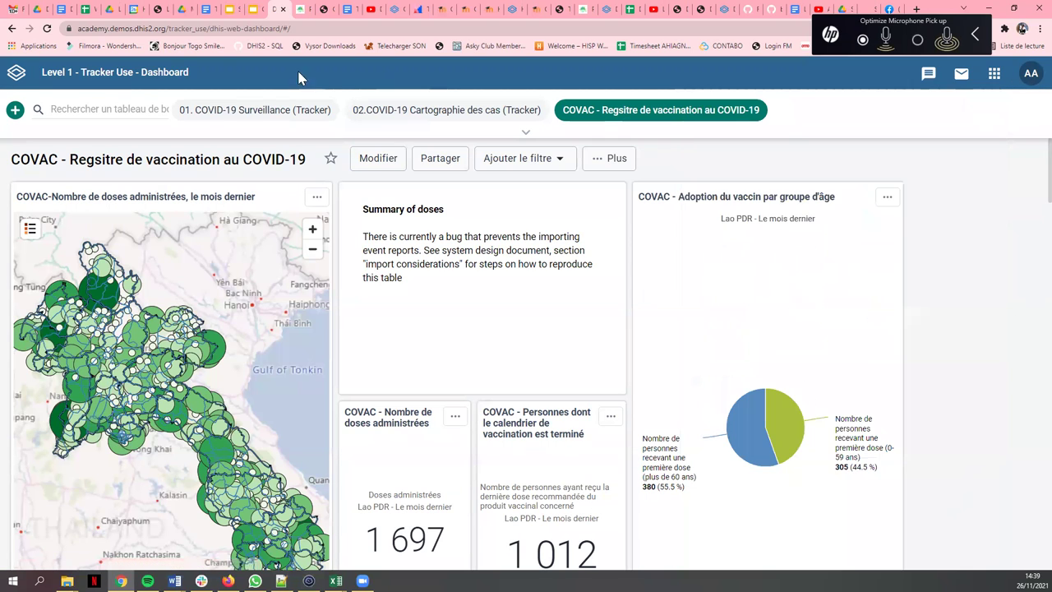